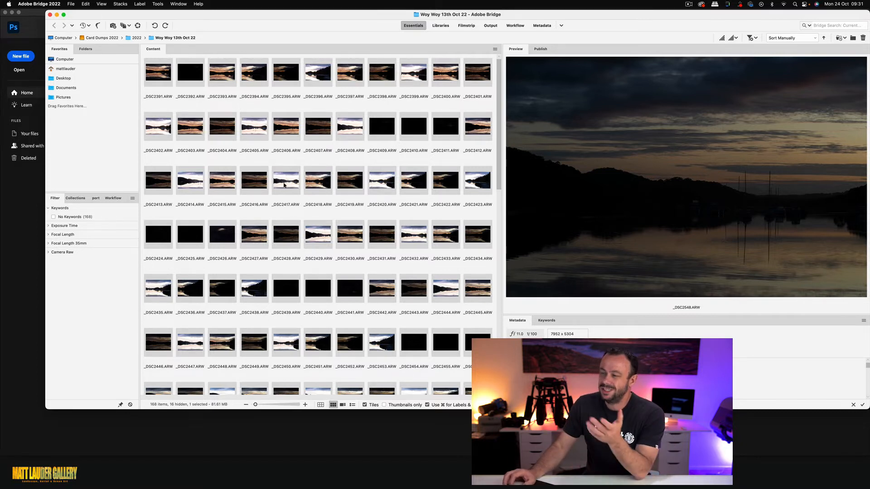
Select the photos from _DSC2544.ARW through _DSC2558.ARW and open them in Camera Raw
scroll(288, 186, "down", 10)
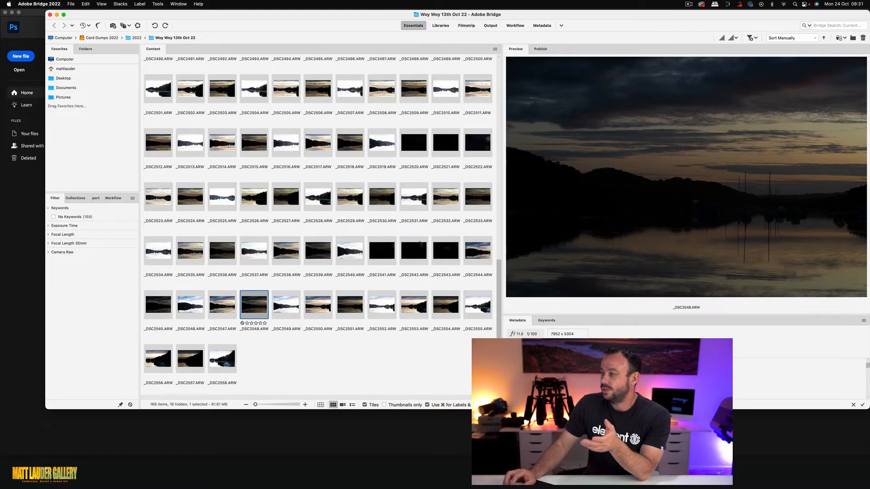
left_click(481, 251)
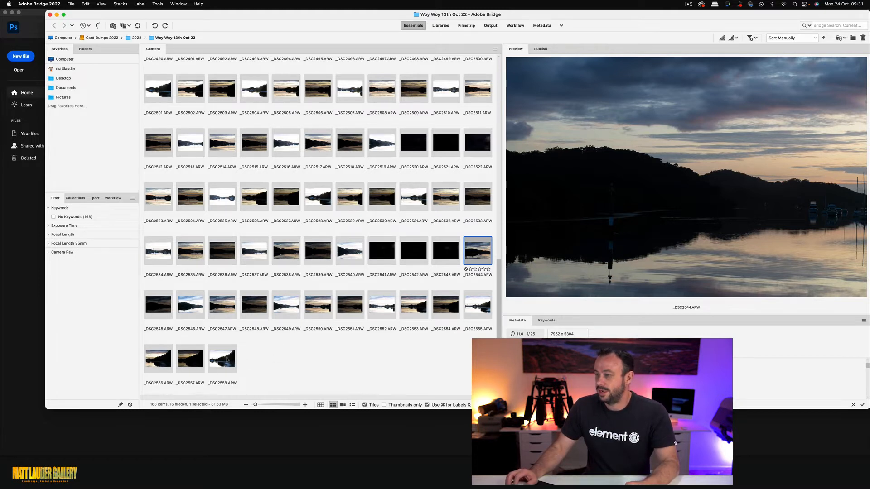
left_click(226, 359, "shift")
double_click(228, 358)
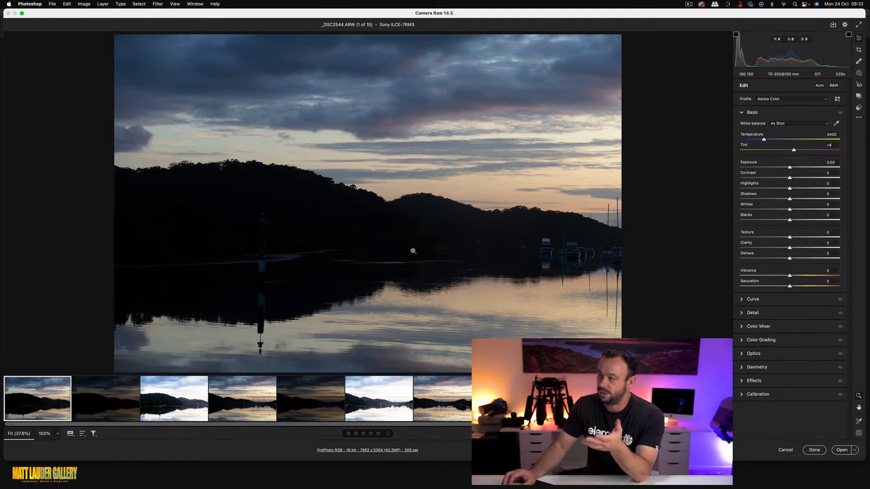
Select all 15 photos in the filmstrip and show _DSC2550.ARW as the active preview
key("super+a")
key("alt")
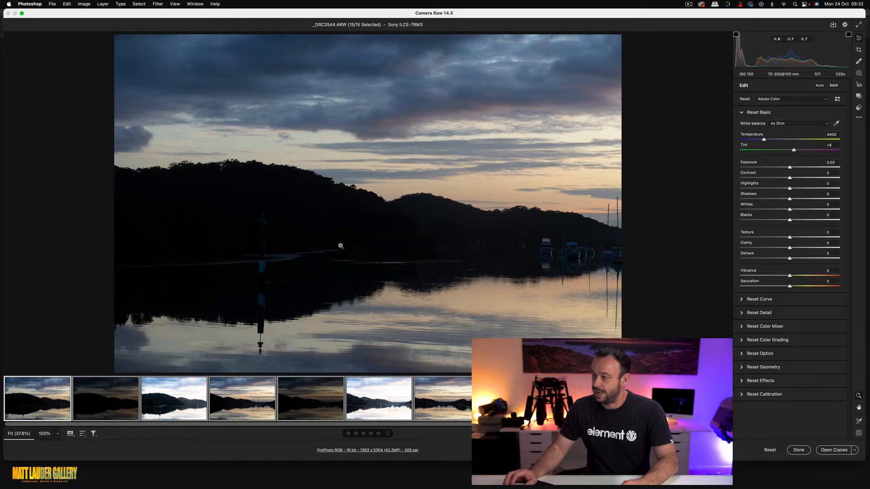
key("alt+s")
left_click(492, 94)
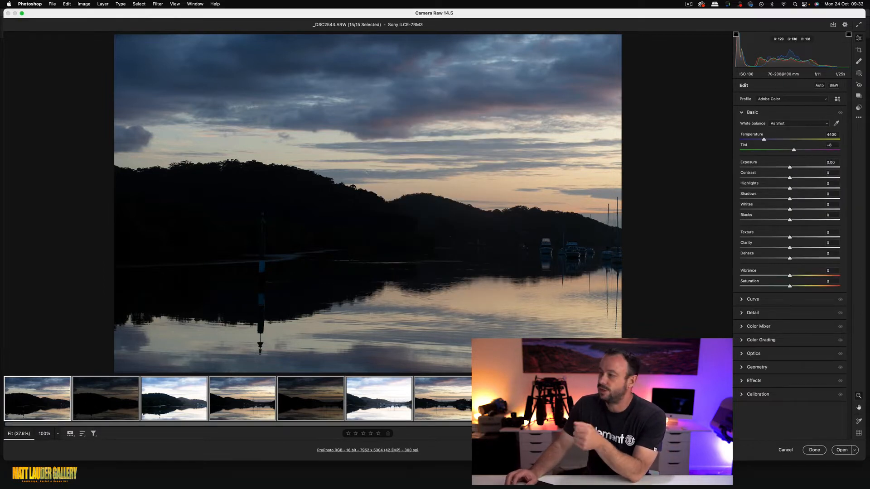
key("alt")
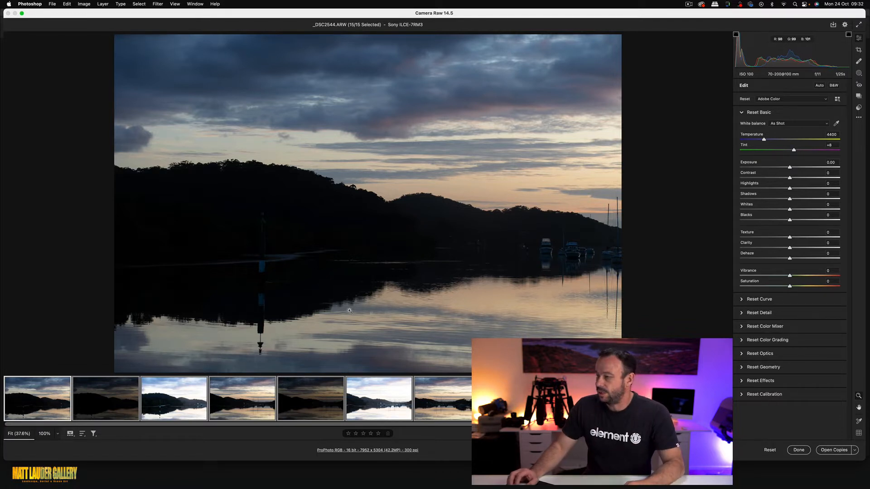
left_click(453, 399)
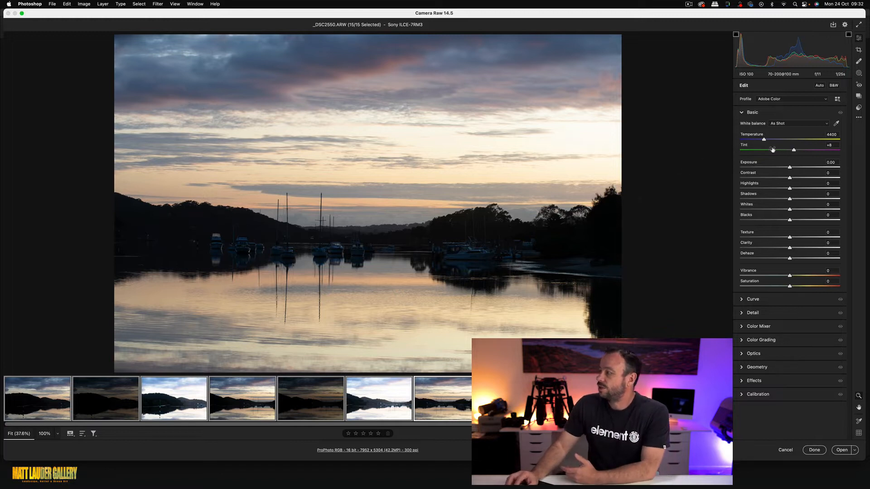
Set the white balance temperature of the selected photos to 4650 and apply the Adobe Landscape profile
left_click(764, 141)
left_click_drag(766, 141, 766, 140)
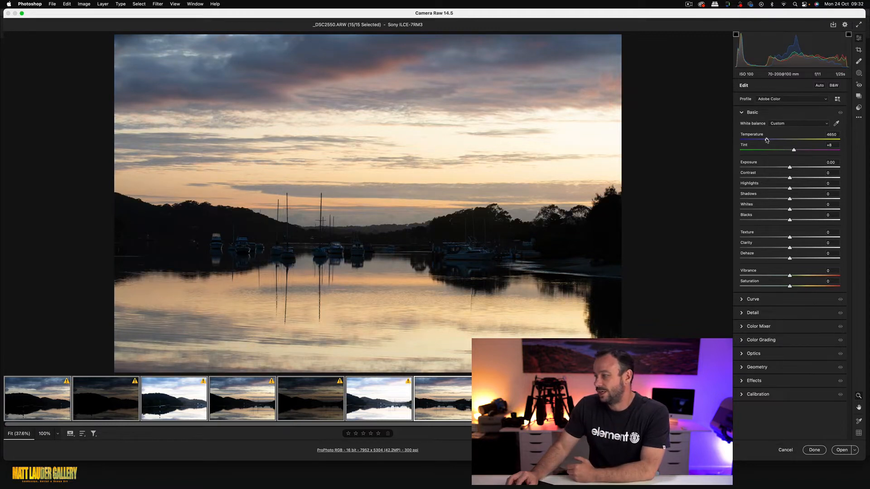
left_click(777, 102)
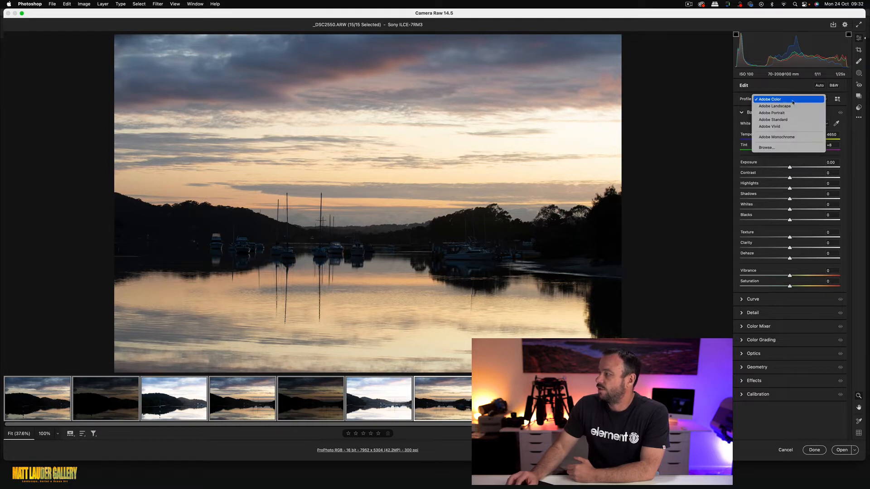
left_click(780, 106)
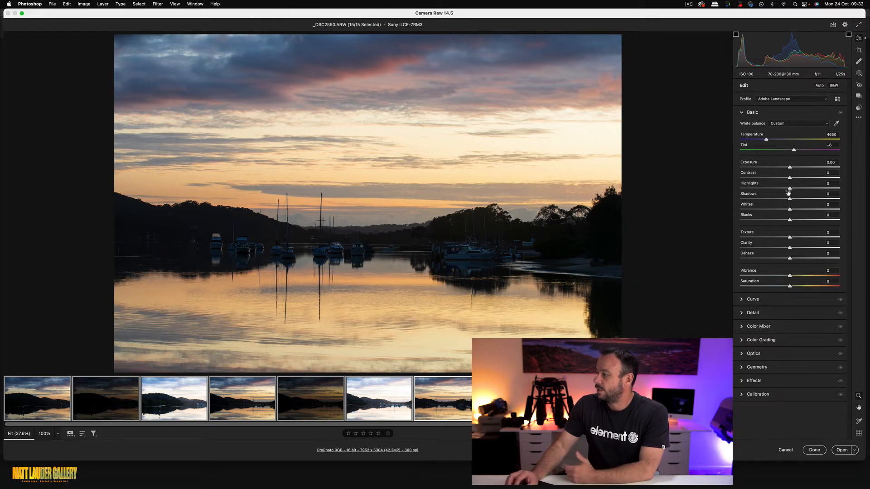
Set Highlights to -78, Shadows to +77, Clarity to +6 and Contrast to +5 for all selected photos
left_click_drag(790, 189, 828, 202)
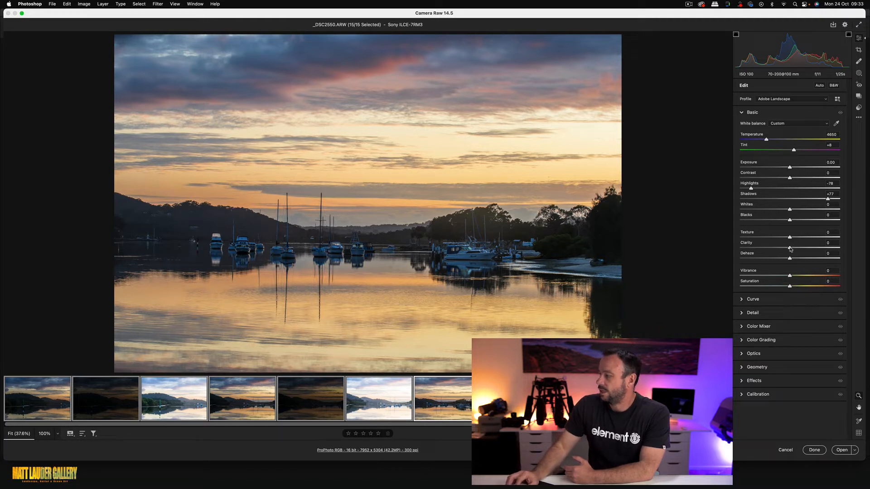
left_click_drag(792, 249, 794, 248)
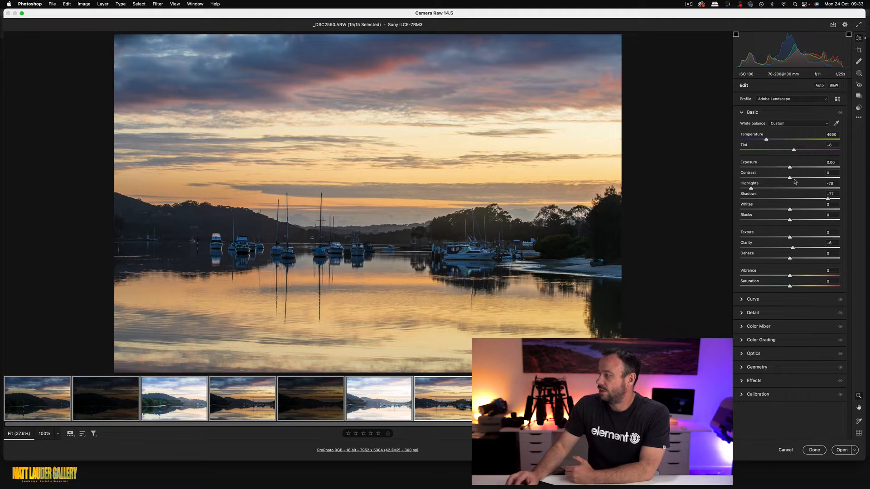
left_click_drag(790, 178, 791, 179)
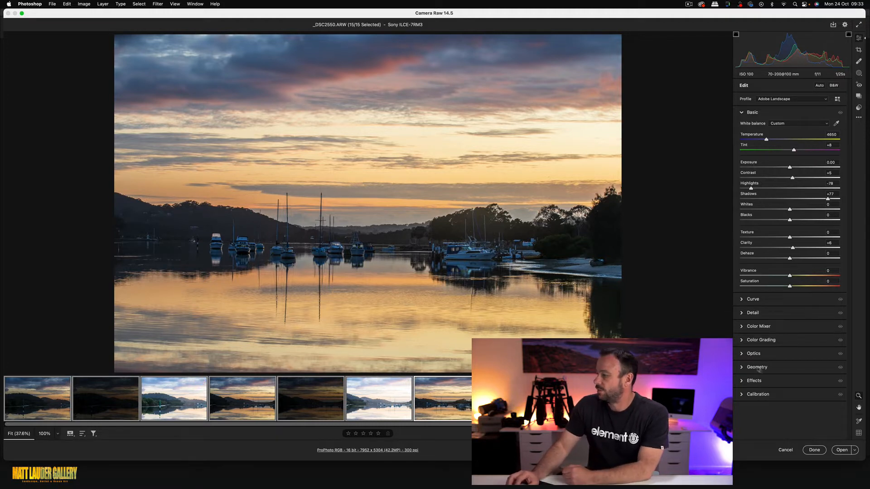
Enable chromatic aberration removal and lens profile corrections, choosing Canon as the lens make
left_click(746, 356)
left_click(744, 204)
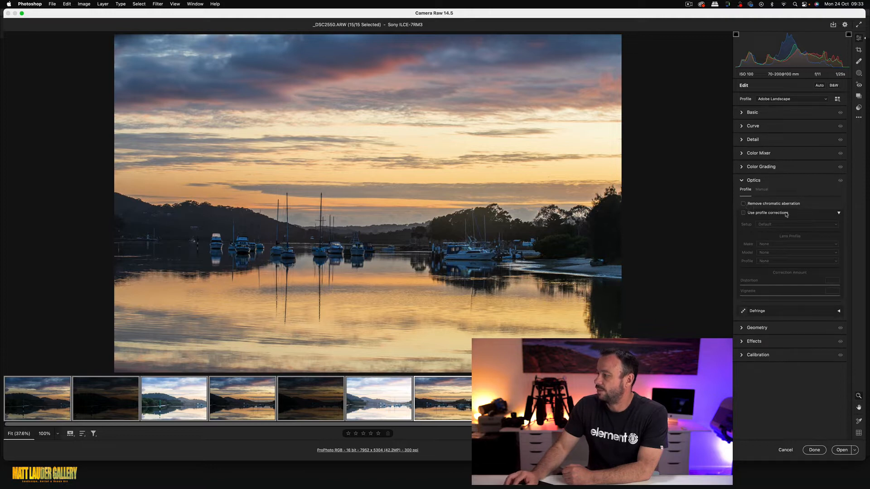
left_click(744, 213)
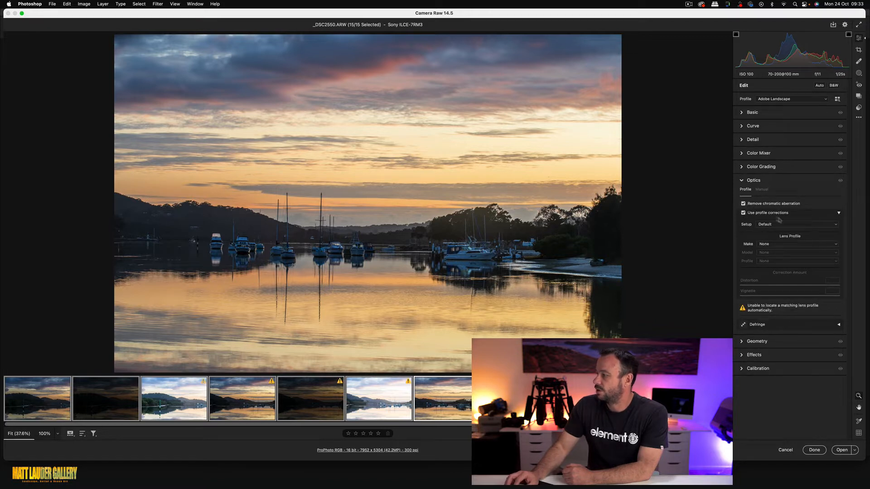
left_click(768, 245)
left_click(771, 269)
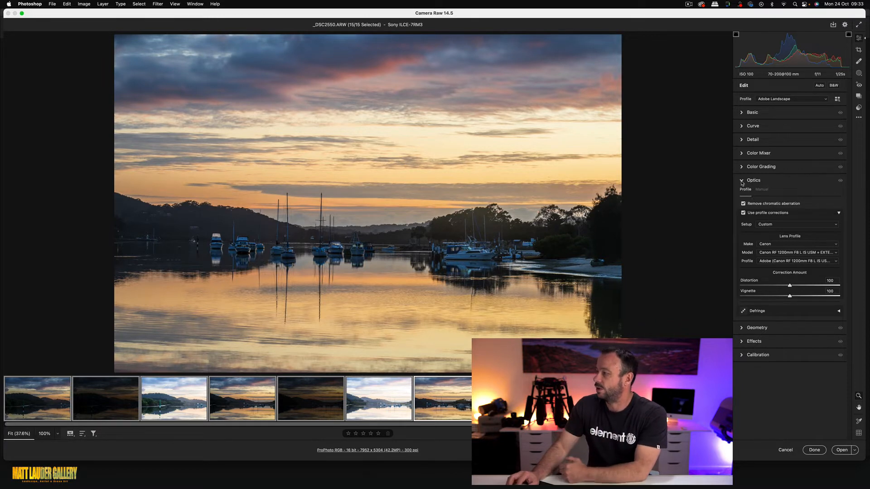
left_click(743, 181)
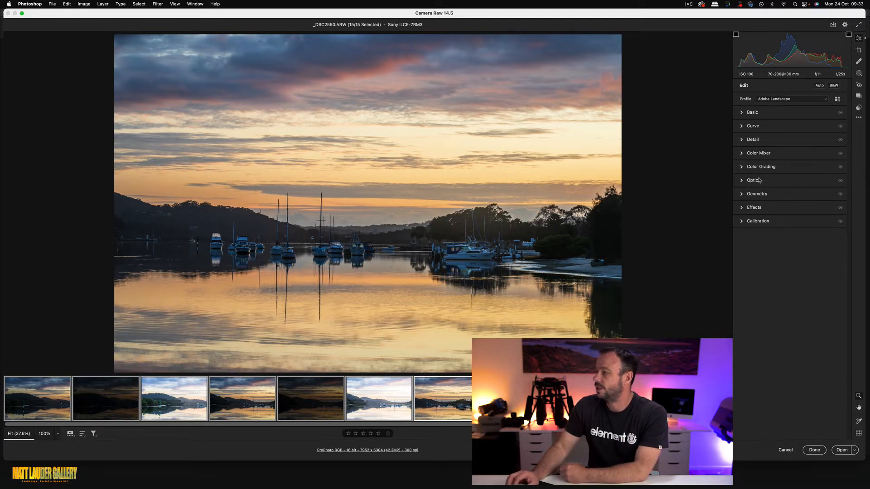
Color grade the shadows blue with hue 229 and saturation 16
left_click(755, 167)
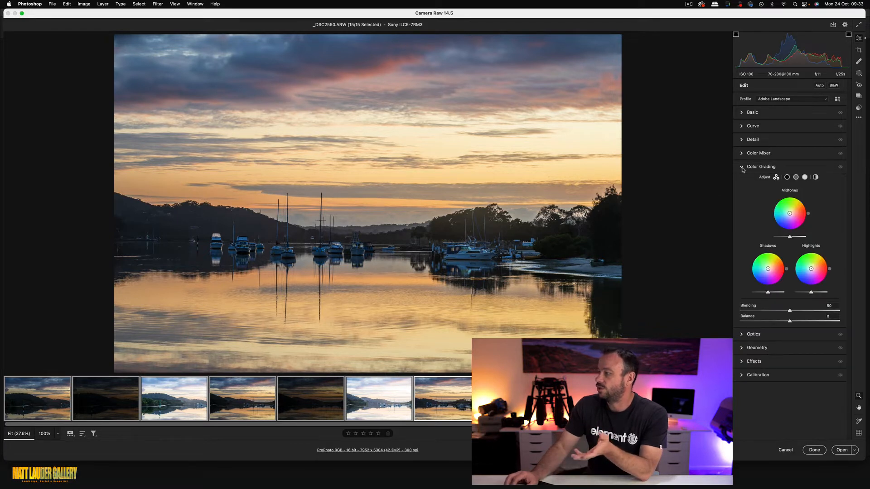
left_click(787, 178)
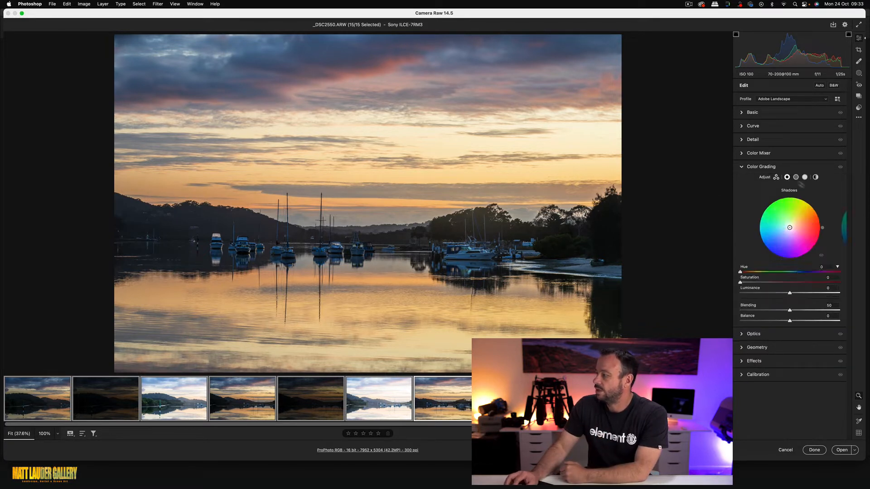
left_click_drag(790, 228, 772, 249)
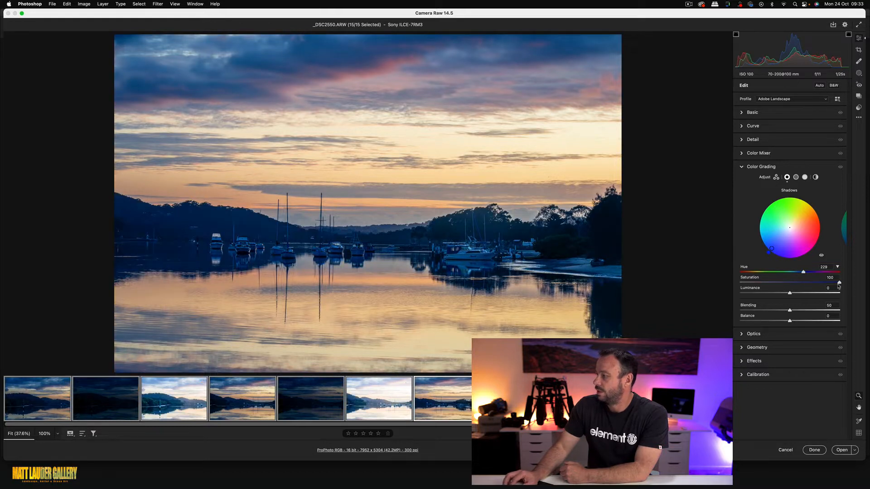
left_click_drag(839, 283, 750, 283)
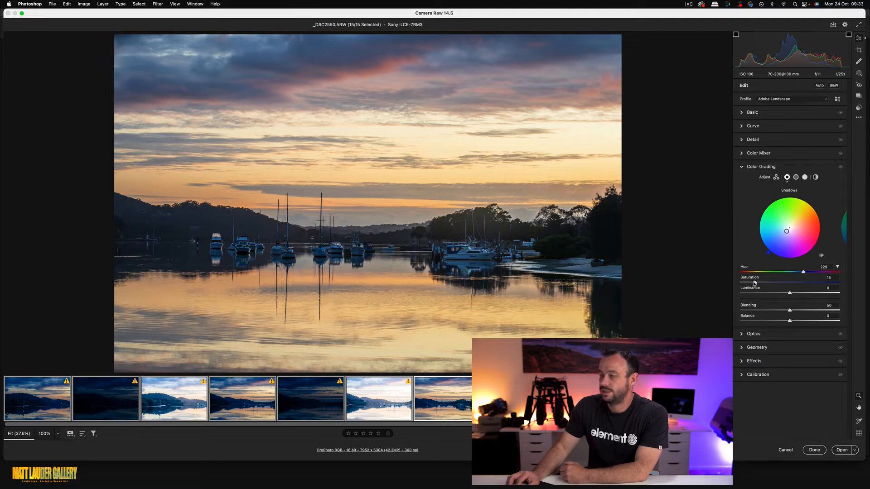
Color grade the highlights yellow with hue 50 and saturation 13, and expand the Color Mixer settings
left_click(805, 178)
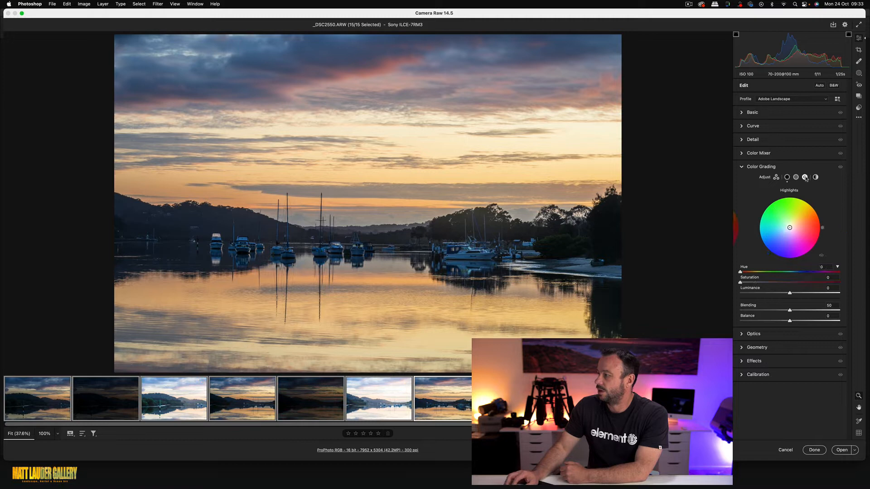
left_click(809, 203)
left_click_drag(810, 203, 811, 204)
left_click_drag(839, 283, 753, 283)
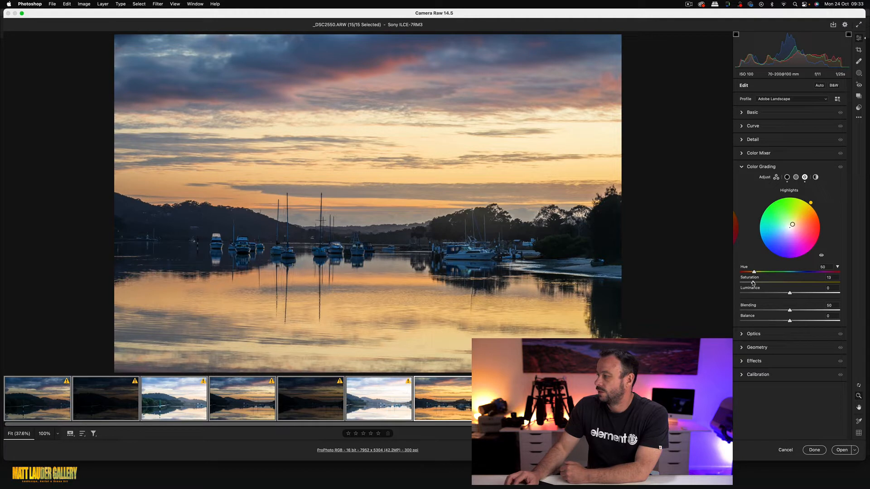
left_click(742, 167)
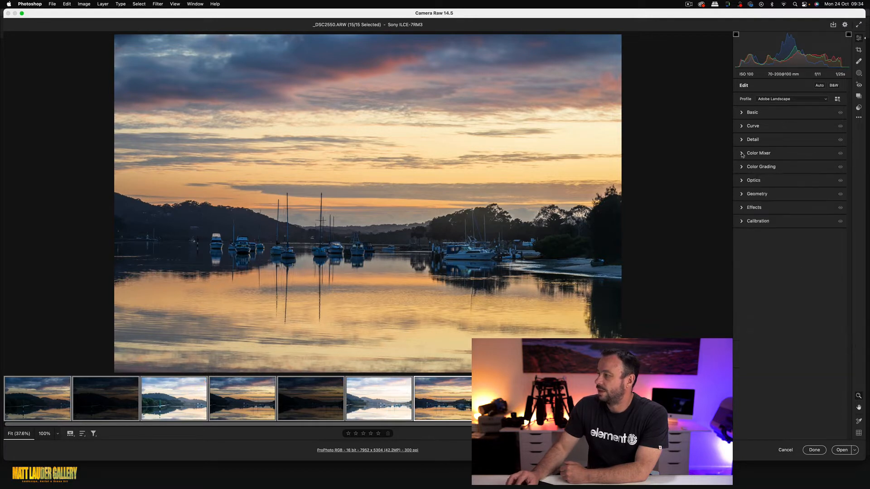
left_click(742, 154)
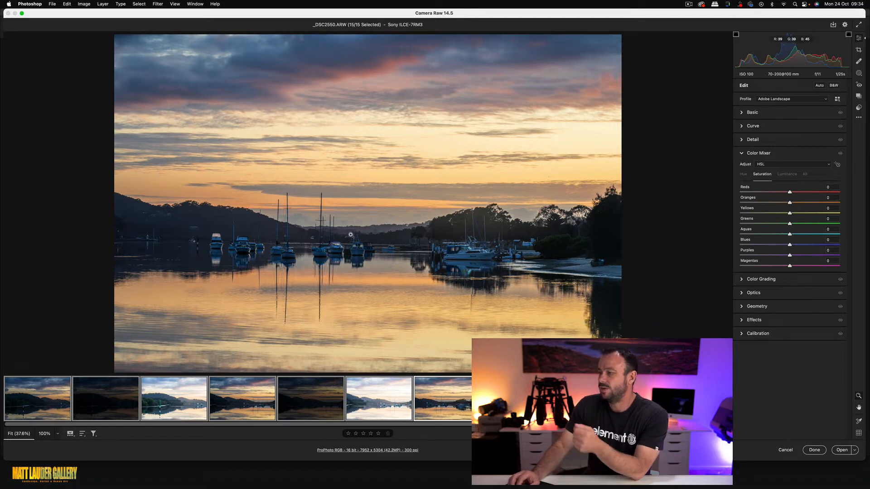
Merge the selected photos into an HDR panorama with Spherical projection and Boundary Warp 0, saving it as _DSC2550-HDR-Pano.dng
right_click(245, 390)
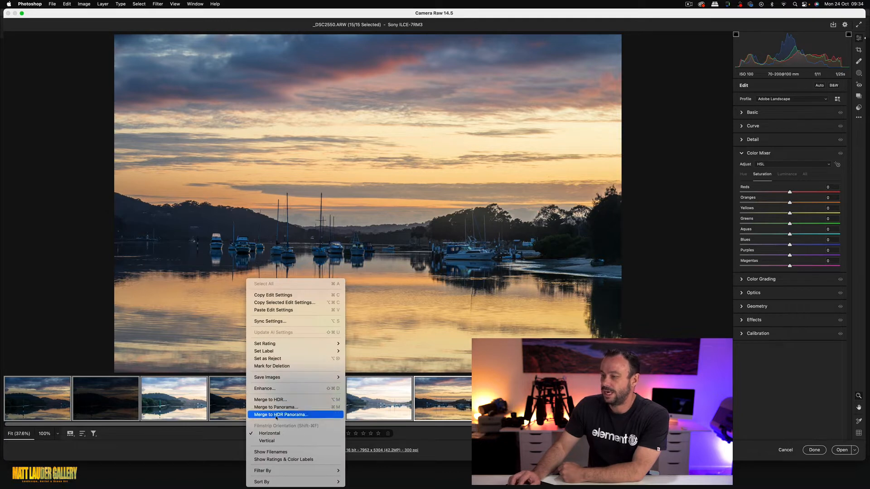
left_click(293, 415)
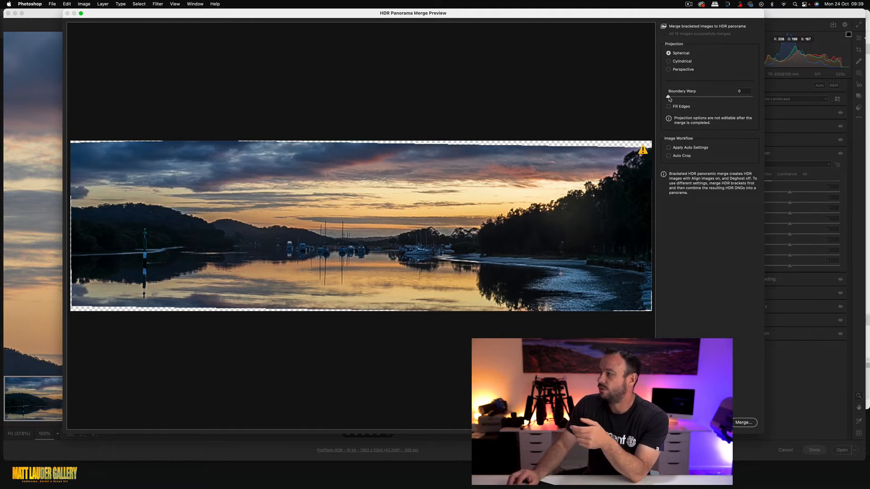
left_click_drag(684, 100, 665, 100)
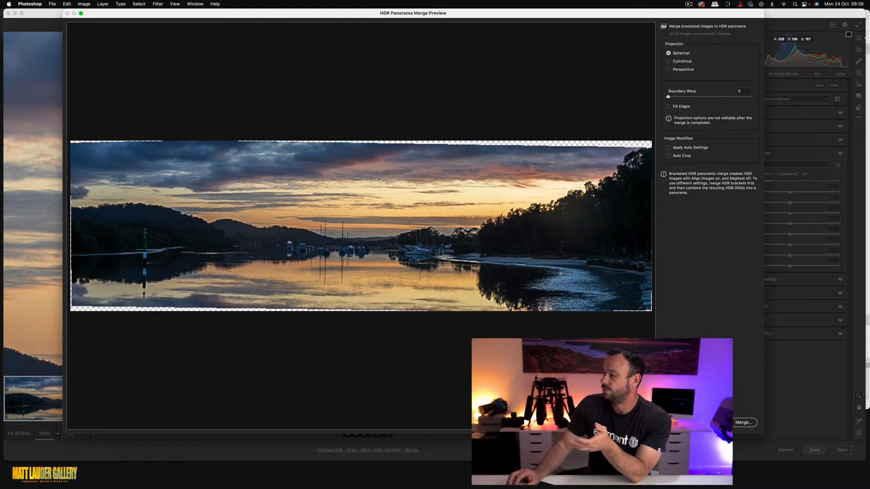
left_click(743, 422)
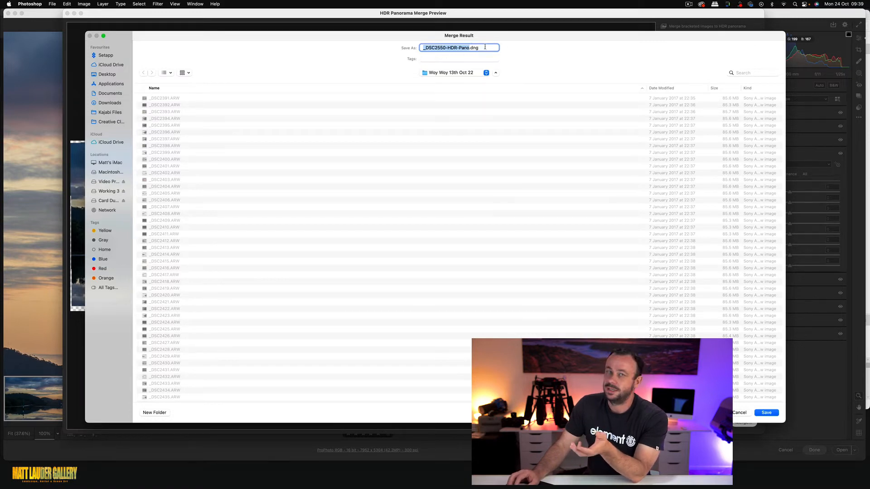
left_click(767, 412)
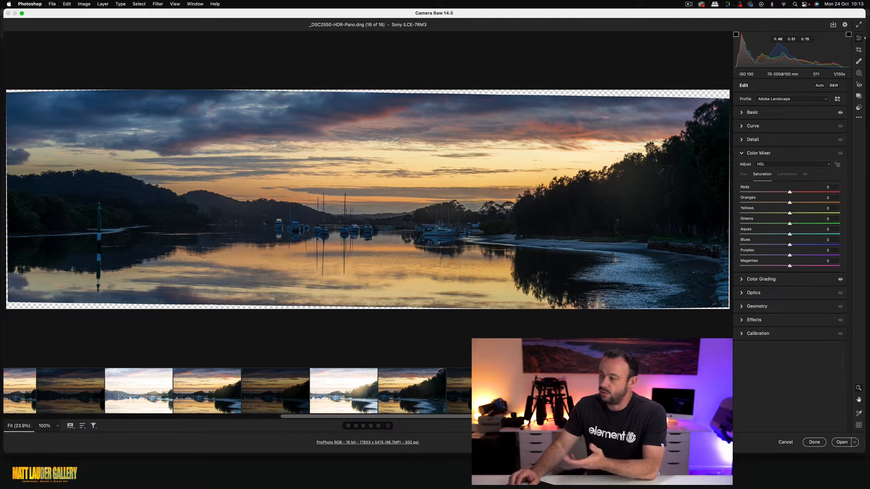
Straighten the panorama with the Crop tool at an angle of -0.48 and apply the crop
left_click(859, 50)
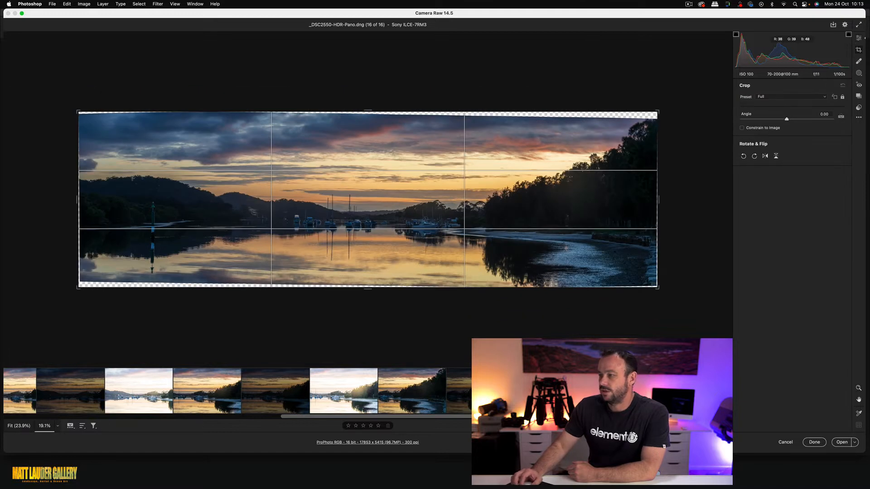
left_click_drag(668, 108, 664, 105)
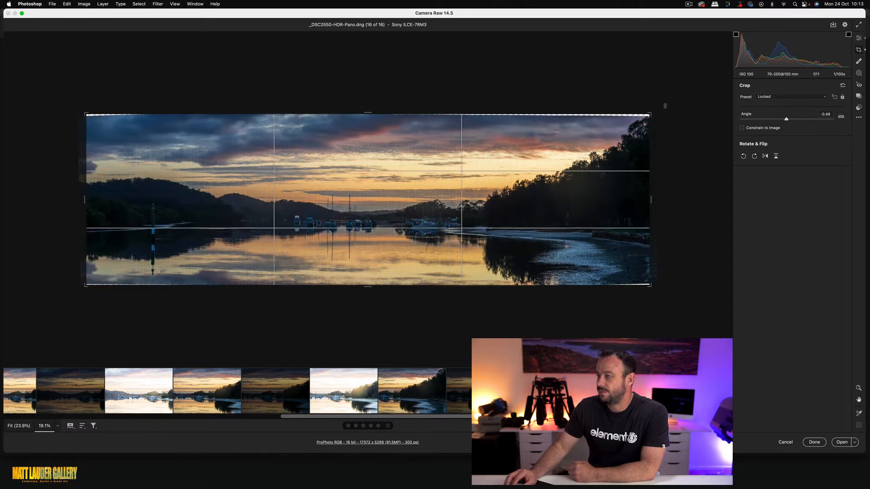
key("Return")
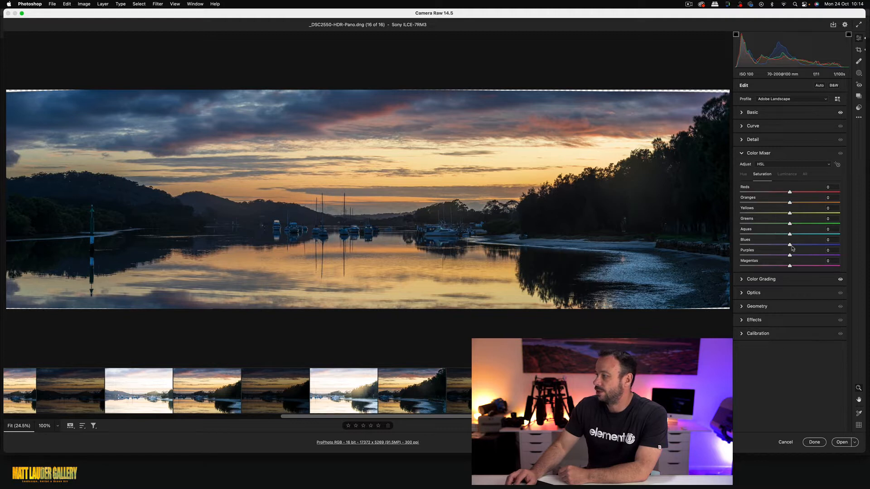
Reduce the saturation of the panorama's blues to -36 in the Color Mixer
left_click_drag(785, 246, 780, 246)
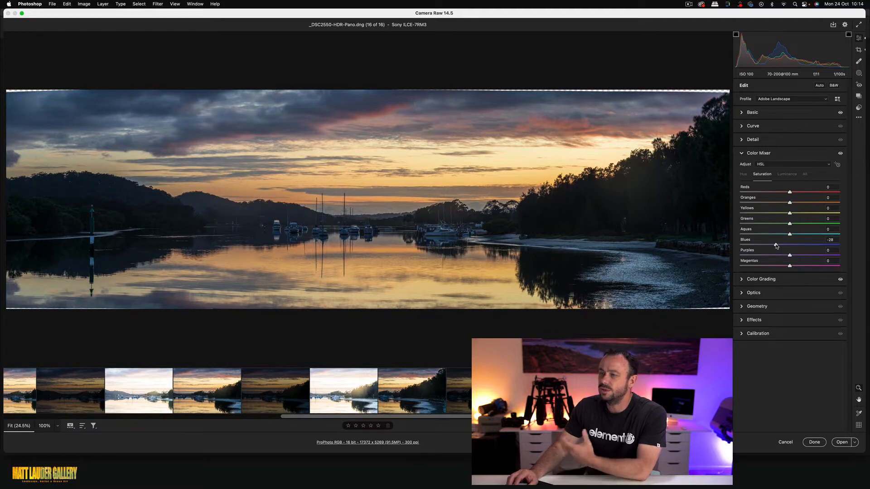
mouse_move(777, 246)
left_mouse_down()
mouse_move(759, 246)
mouse_move(784, 248)
mouse_move(774, 247)
left_mouse_up()
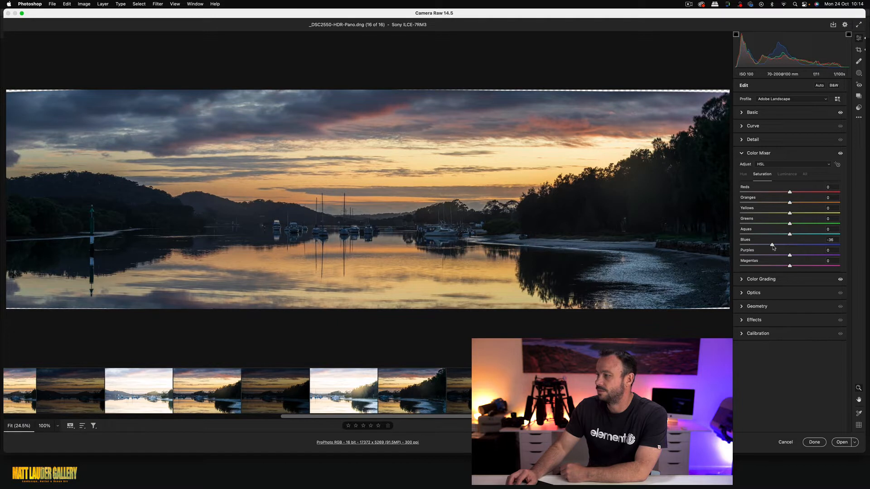
Adjust the Color Mixer luminance of the panorama, setting Oranges to +6 and Yellows to -9
left_click(787, 175)
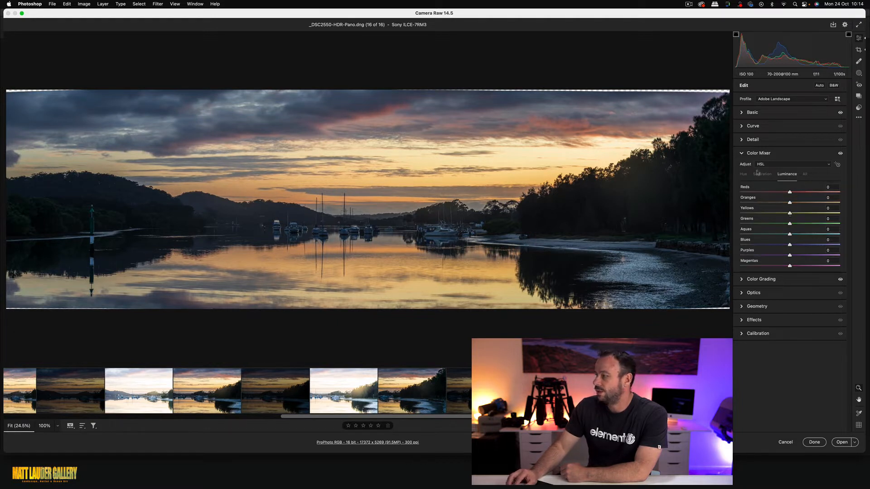
left_click_drag(790, 214, 792, 204)
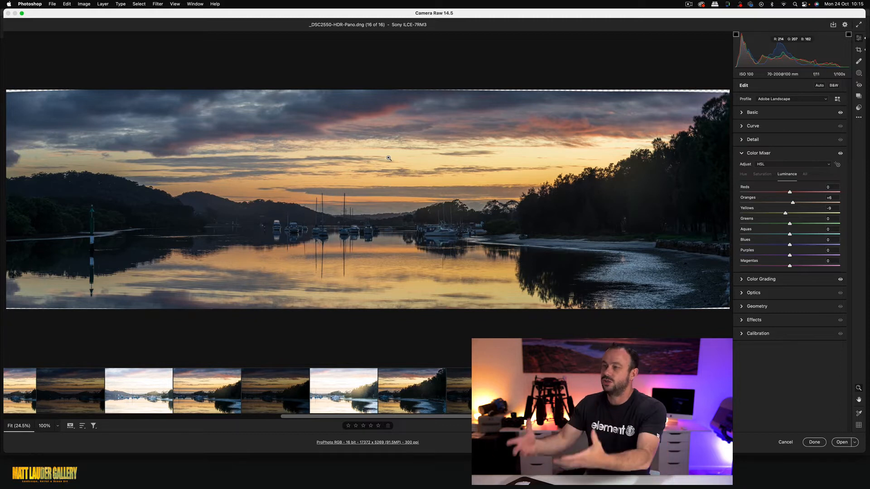
Lower the panorama's Highlights to -92 in the Basic adjustments and open the image in Photoshop
left_click(743, 112)
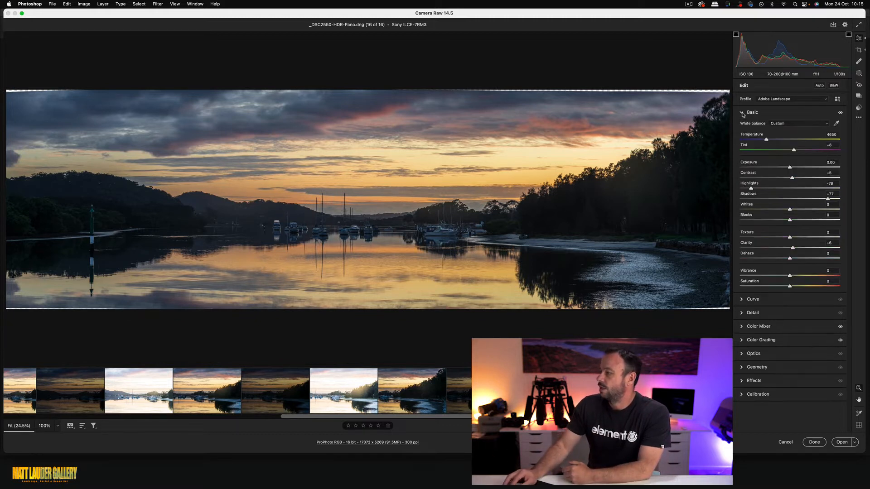
left_click_drag(751, 189, 746, 189)
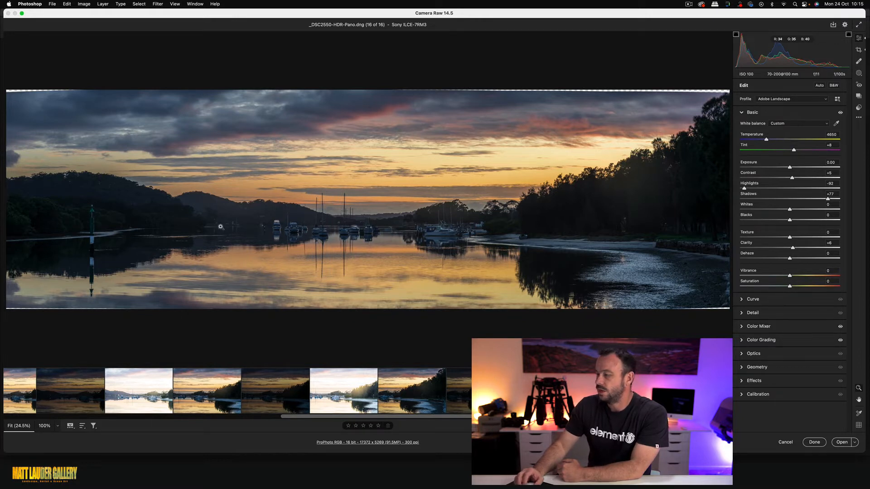
left_click(842, 442)
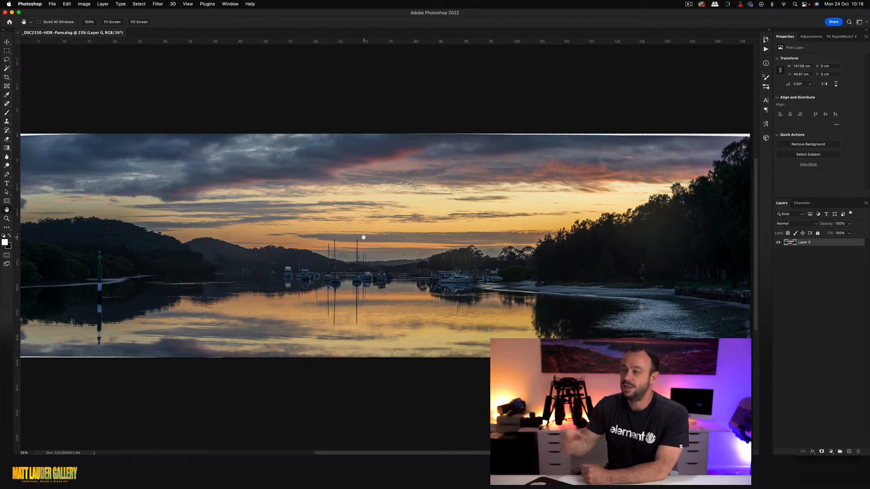
Examine the moored boats and the tree-lined shore at close range, and return to a view of the whole panorama
key("z")
left_click(314, 245)
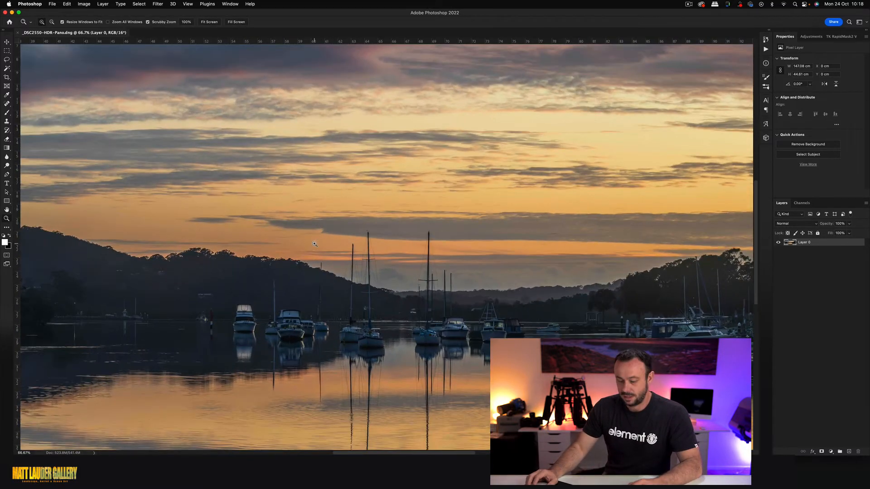
key("h")
left_click_drag(166, 261, 426, 254)
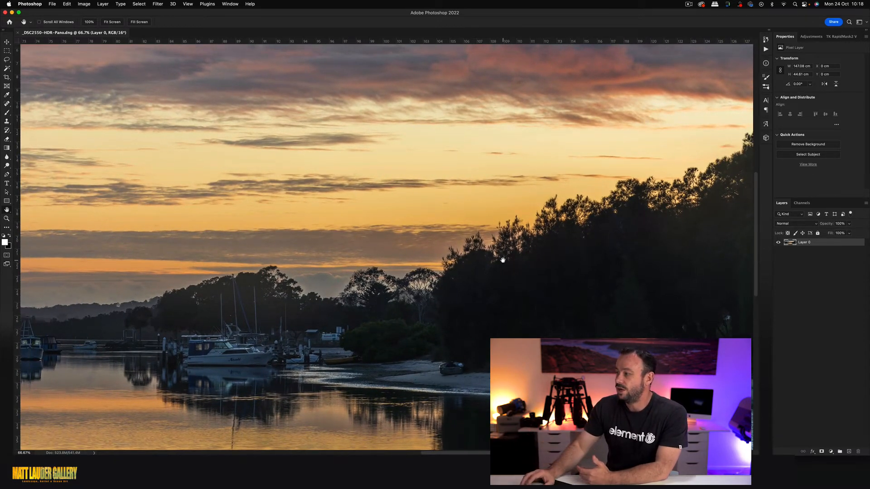
key("z")
left_click(432, 241, "alt")
left_click(432, 241, "alt")
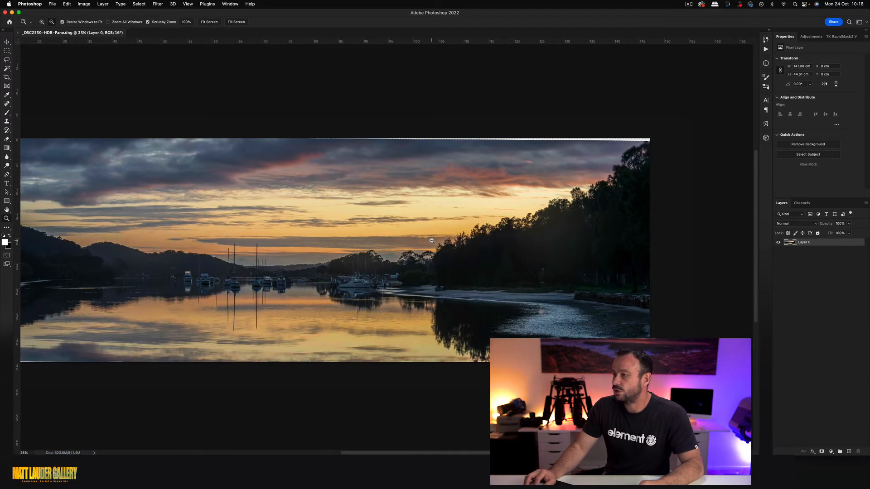
left_click(432, 241, "alt")
left_click(380, 233)
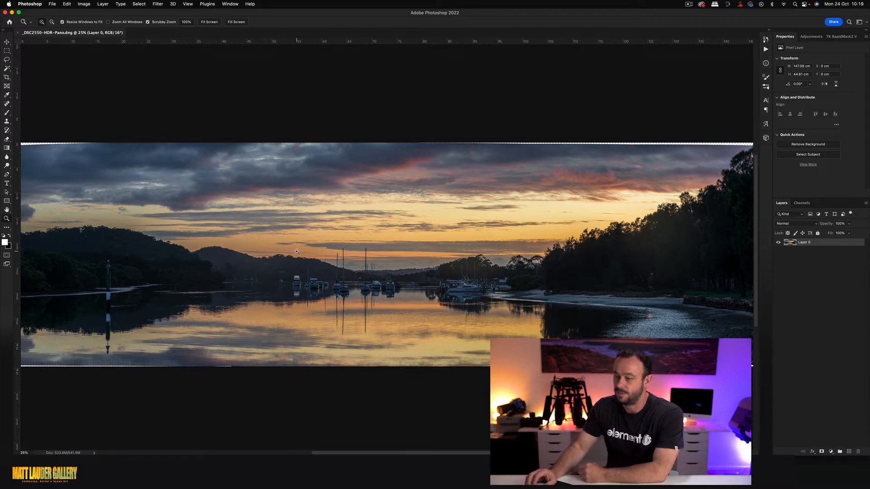
Start cropping the panorama with the aspect ratio set to 3:1
key("c")
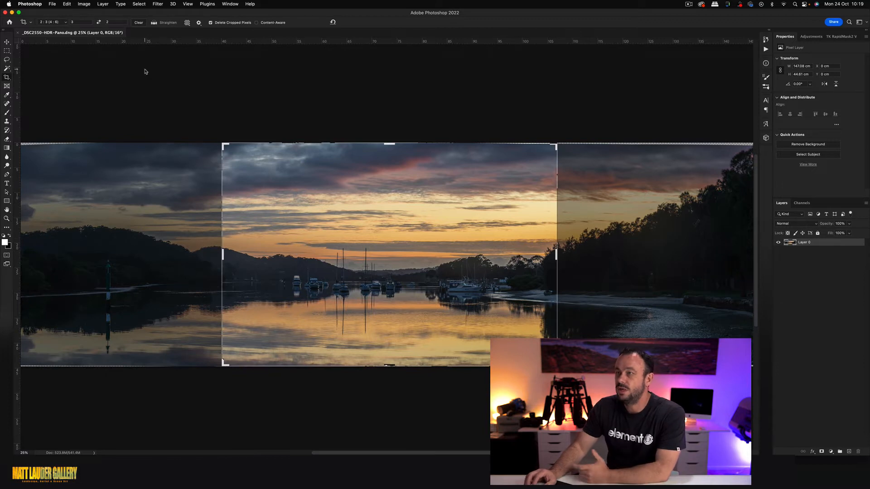
left_click(105, 22)
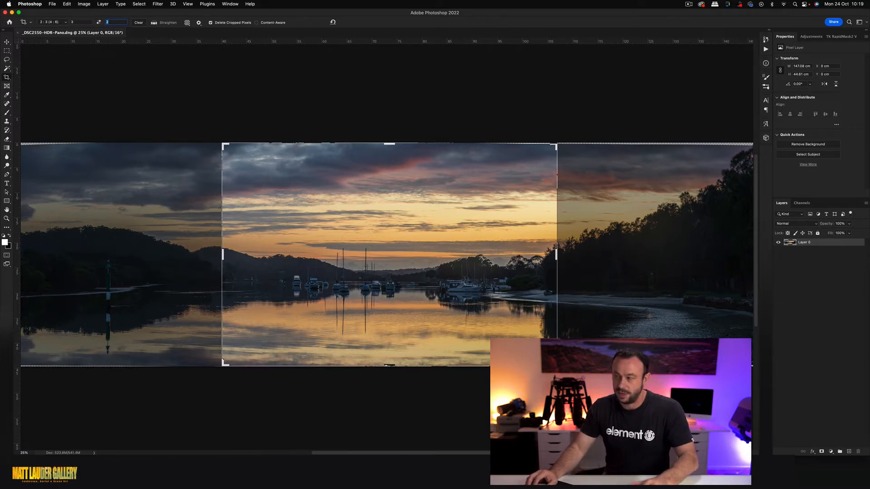
type("1")
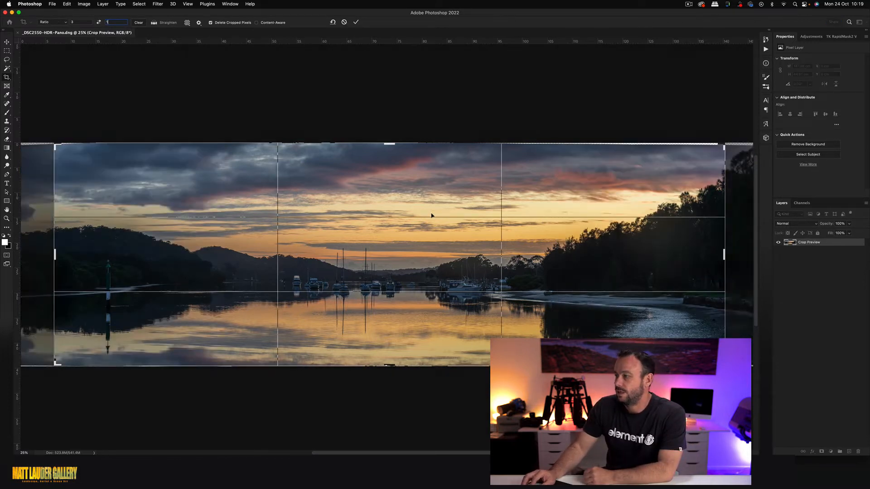
Tighten the crop around the boats and central shoreline to about 108.6 × 36.2 cm, excluding the uneven image edges, and apply it
left_click_drag(726, 144, 694, 153)
left_click_drag(88, 355, 92, 354)
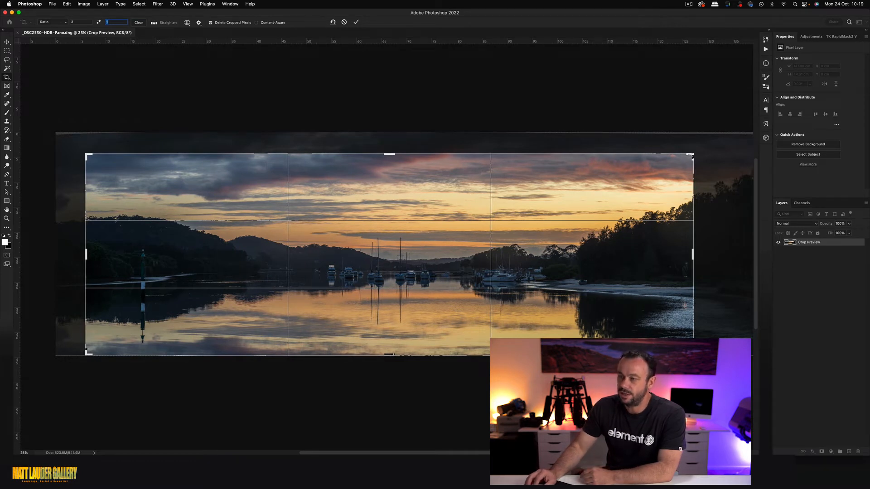
left_click_drag(89, 354, 118, 343)
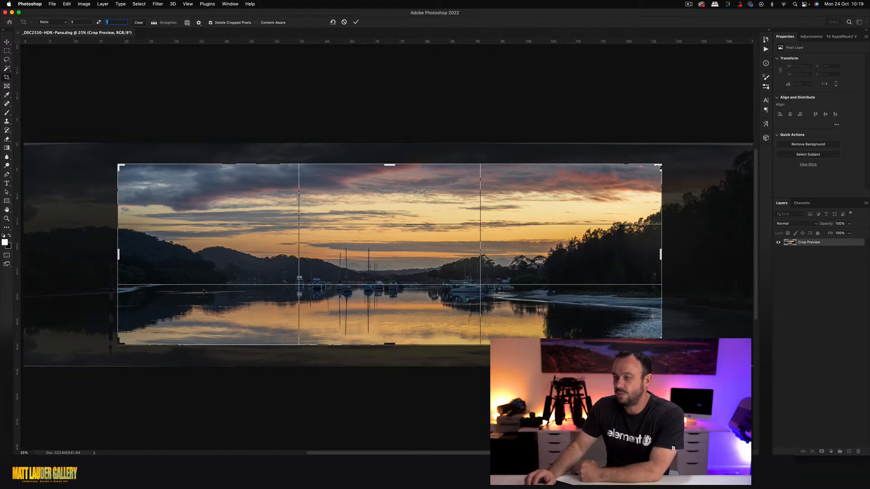
left_click_drag(118, 254, 119, 254)
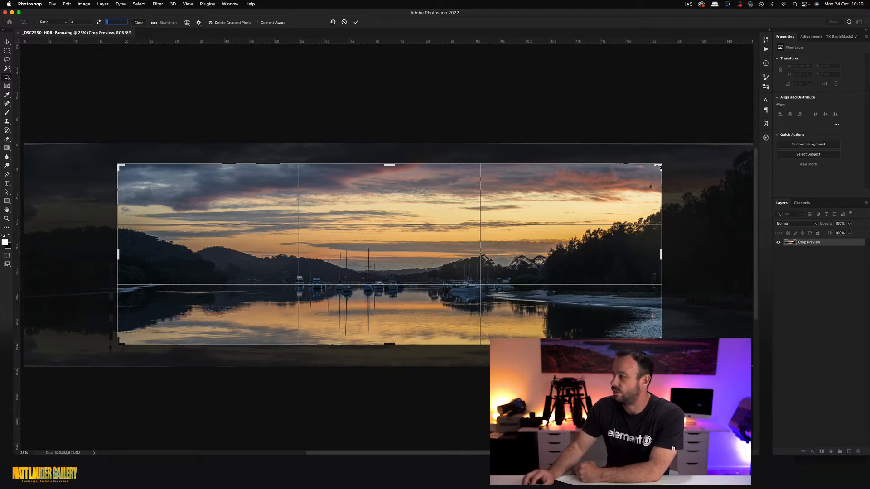
mouse_move(570, 211)
left_mouse_down()
mouse_move(571, 203)
mouse_move(571, 213)
left_mouse_up()
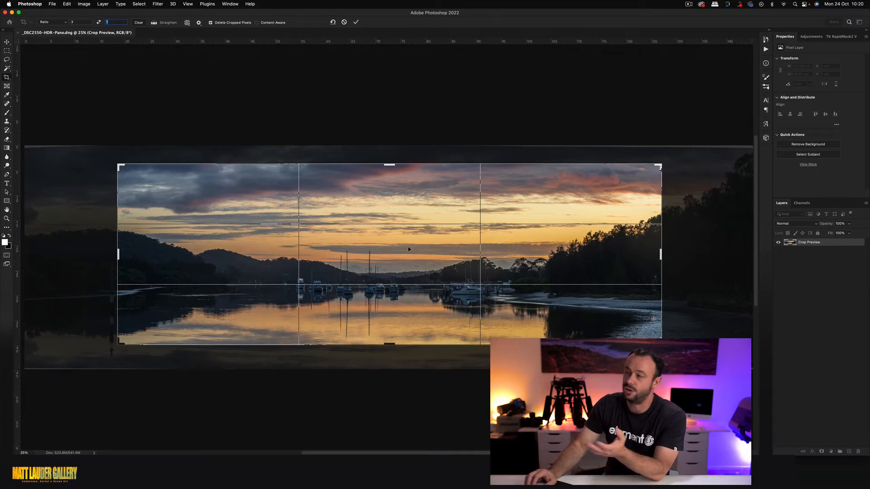
left_click_drag(407, 260, 406, 264)
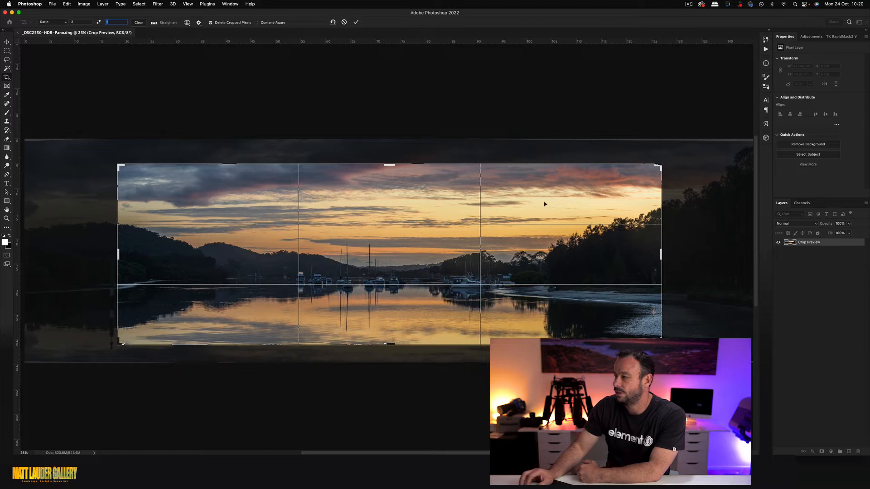
double_click(413, 191)
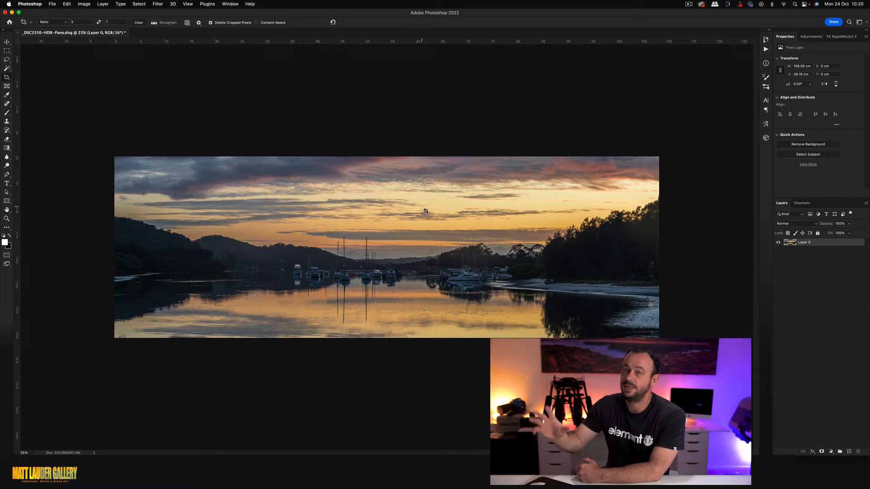
key("v")
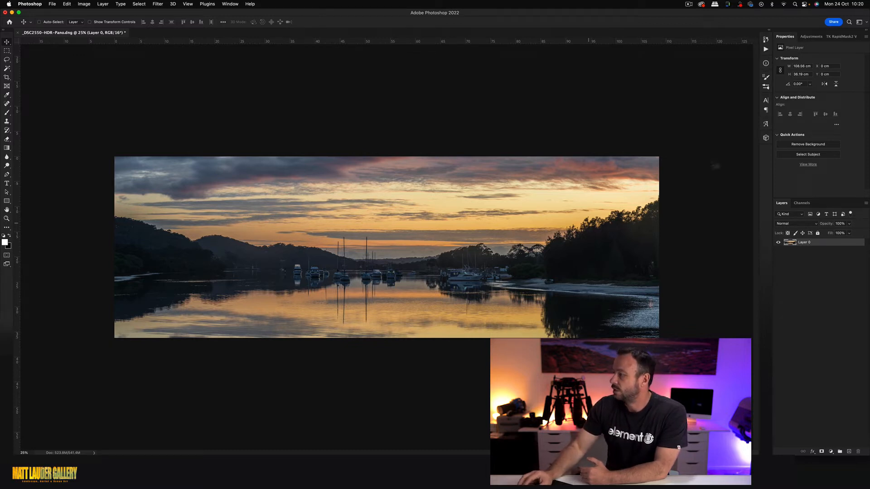
Generate a Darks-3 luminosity mask with TK RapidMask2 and output it as a masked Curves adjustment layer
left_click(841, 36)
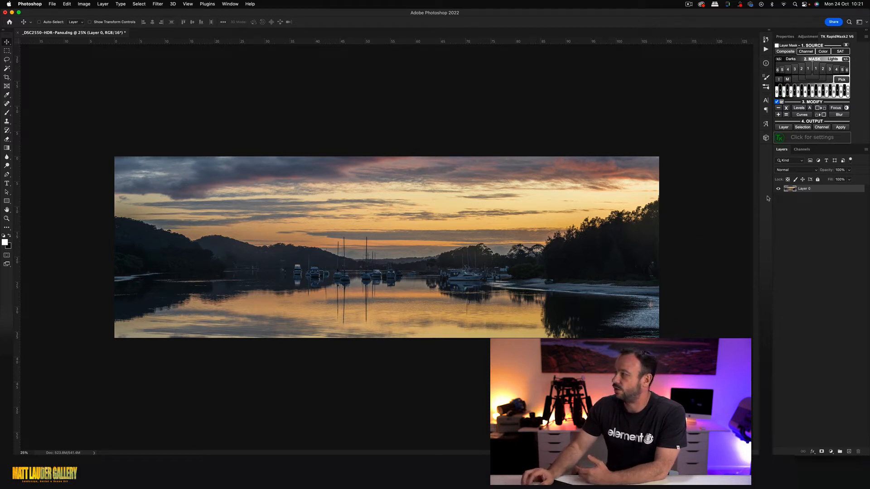
left_click(795, 71)
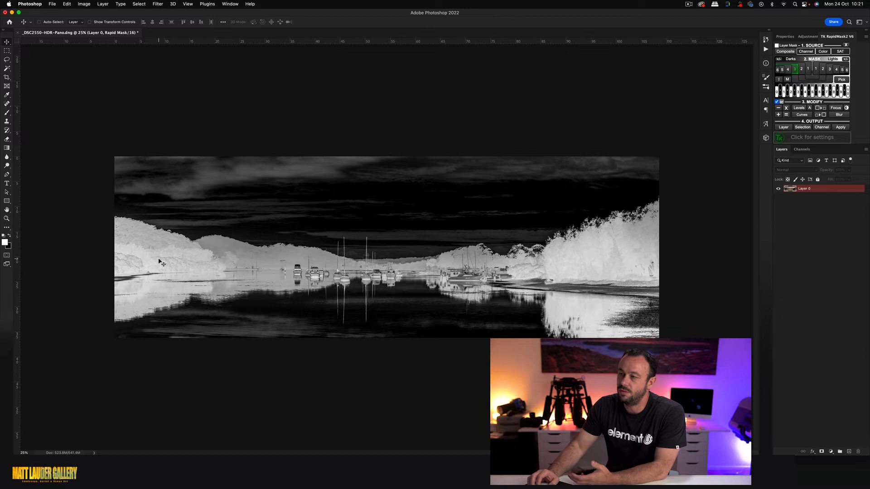
left_click(788, 70)
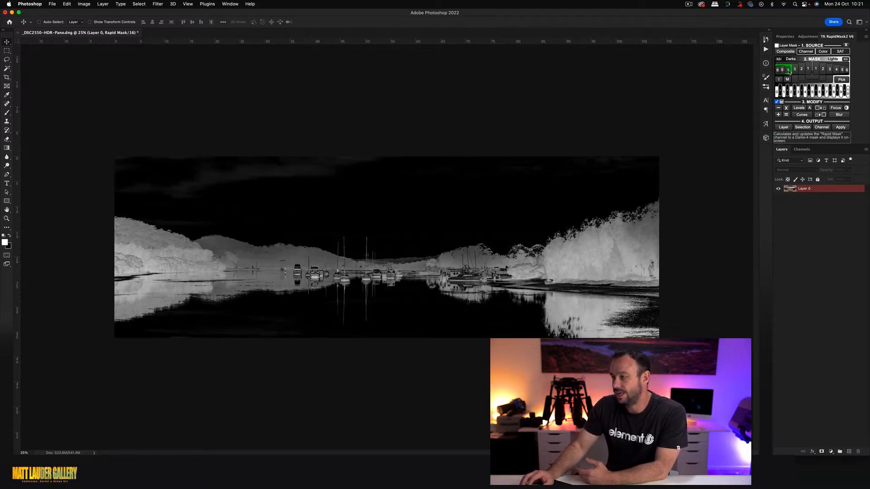
left_click(794, 70)
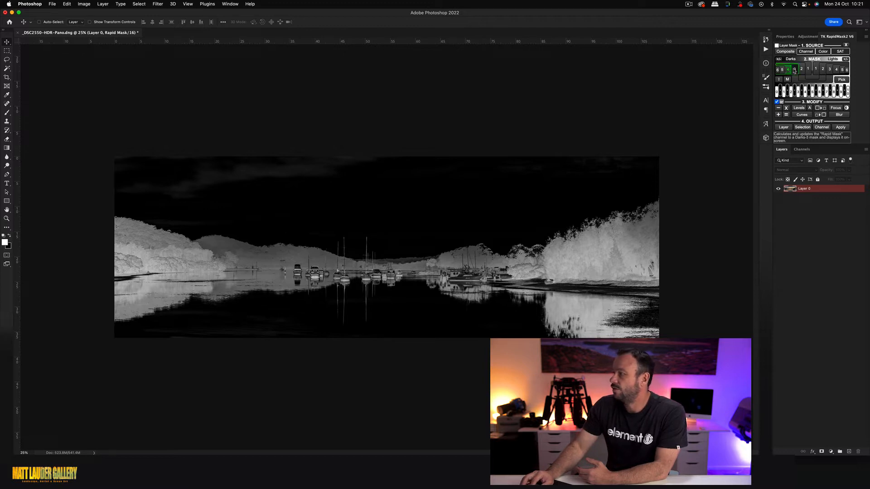
left_click(784, 128)
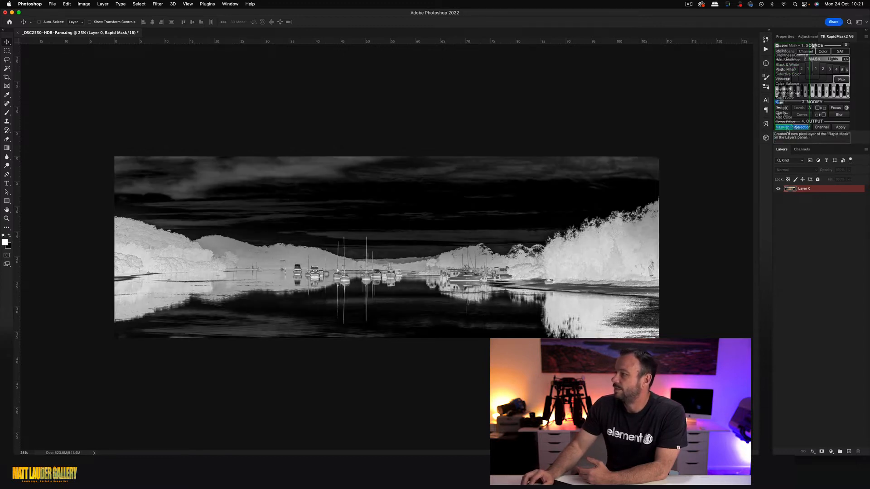
left_click(782, 45)
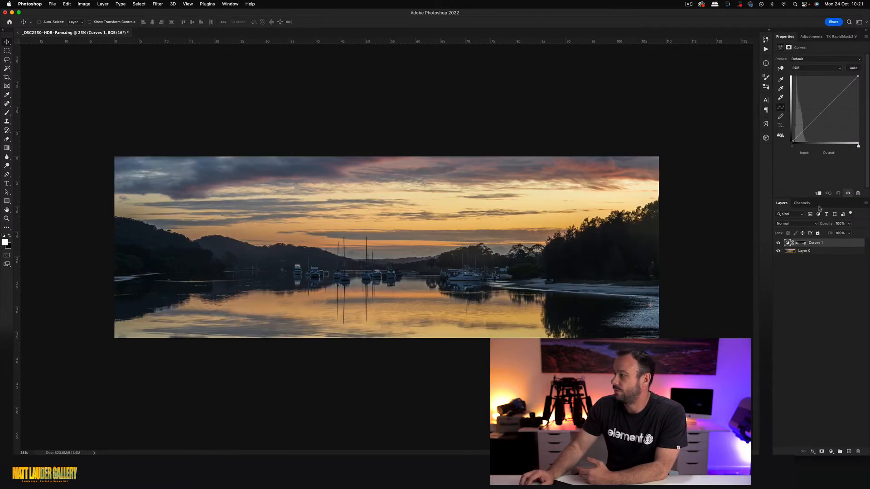
Brighten the masked shadows by raising the lower and upper parts of the curve, and compare the image with and without the layer
left_click_drag(807, 127, 804, 126)
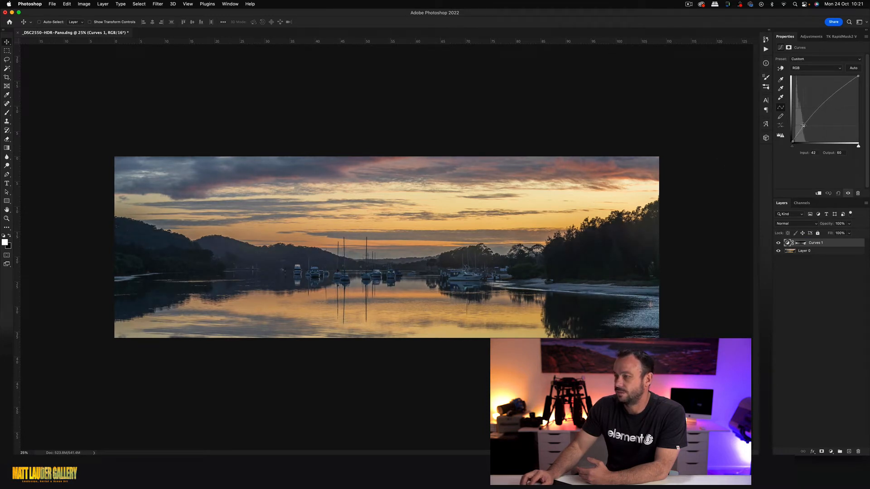
left_click(836, 91)
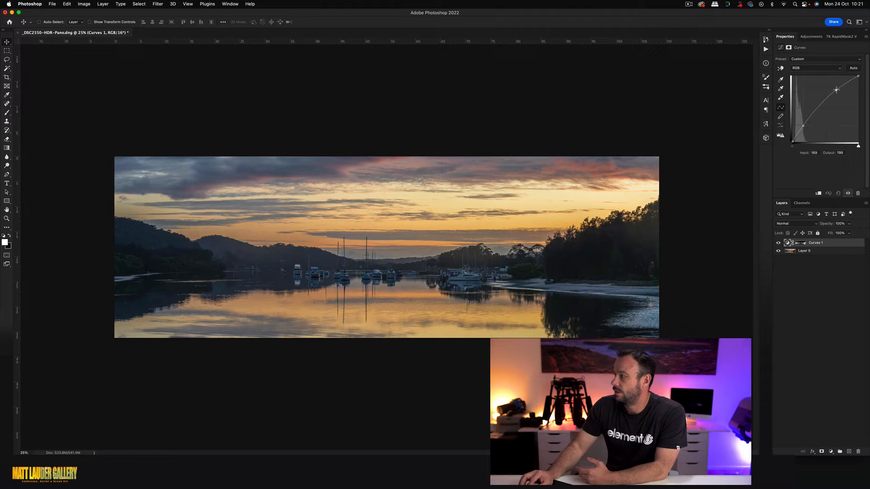
left_click(778, 243)
left_click(778, 243)
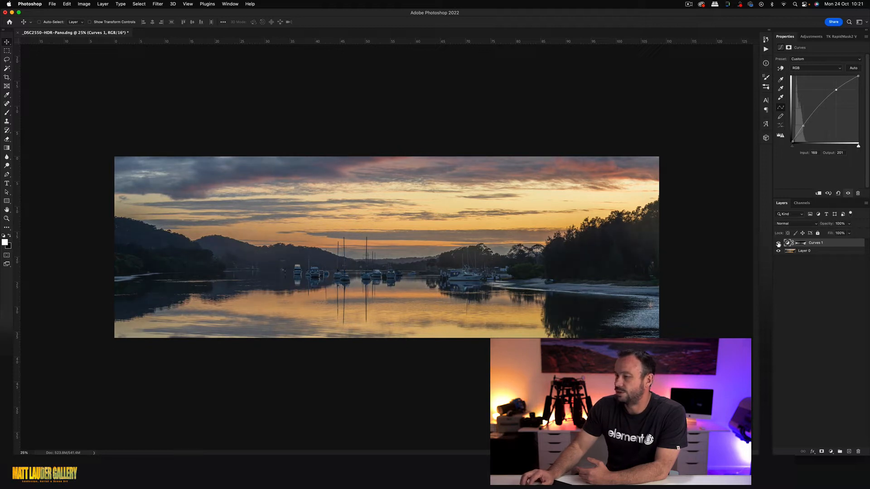
Generate a Lights-5 luminosity mask for the brightest sky and output it as a second masked Curves adjustment layer
left_click(841, 37)
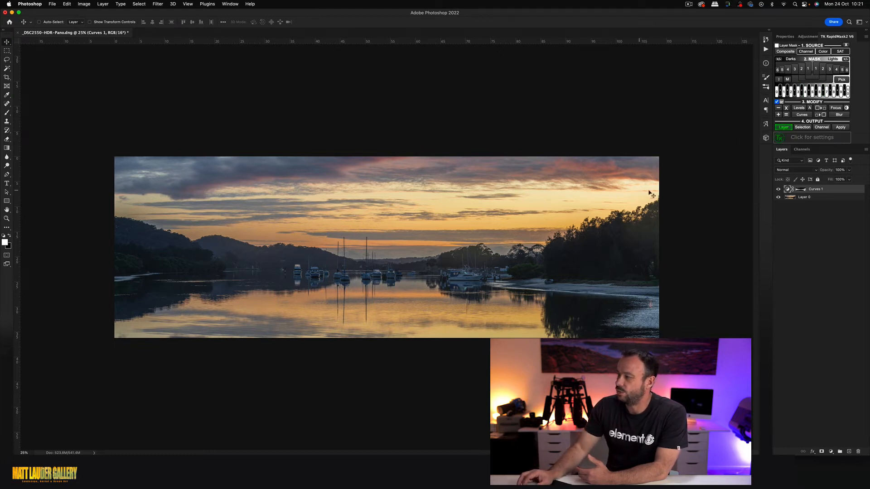
left_click(837, 71)
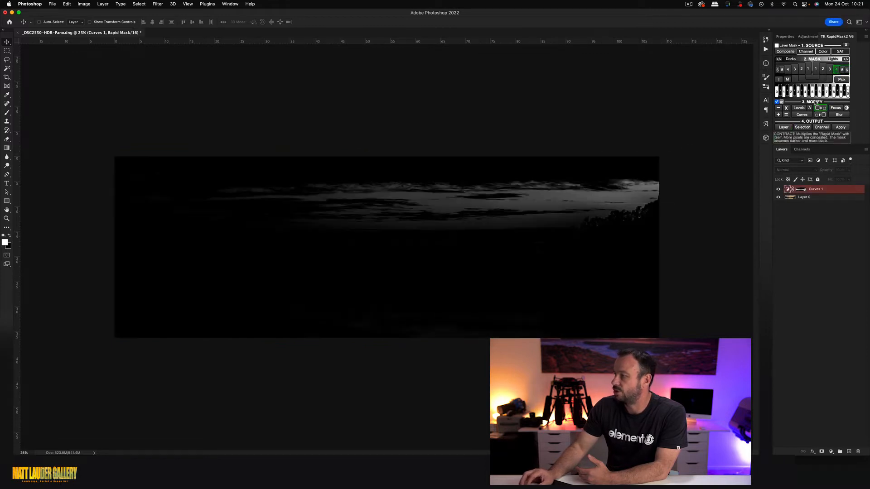
left_click(842, 70)
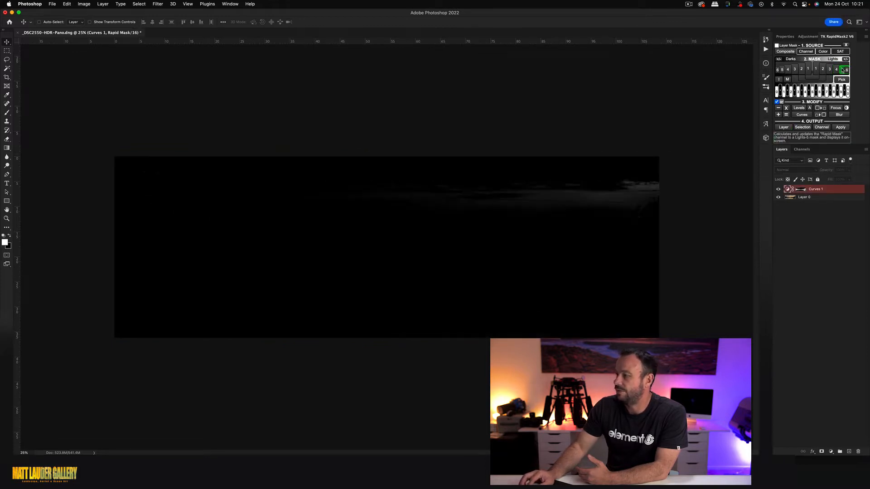
left_click(787, 128)
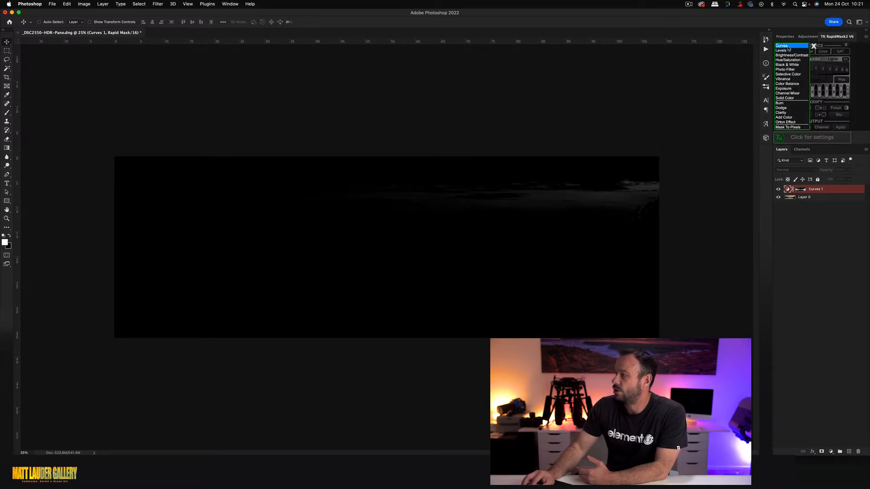
left_click(788, 47)
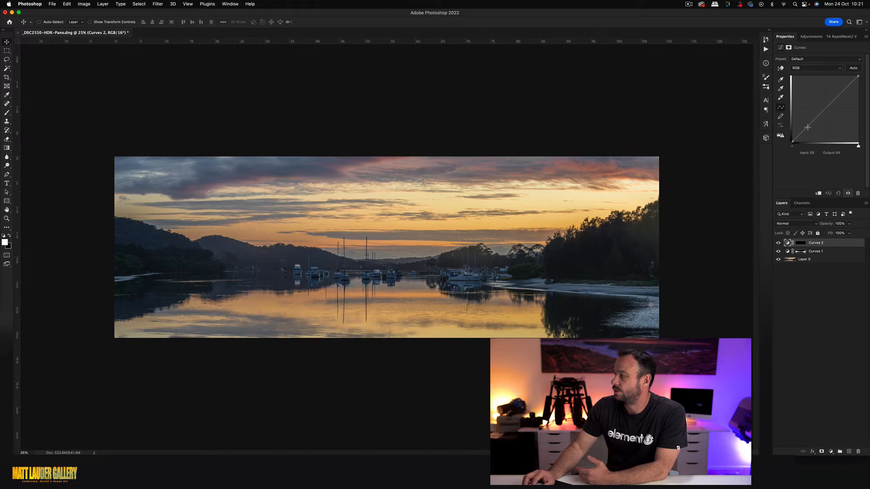
Anchor the shadows on the bright-sky curve and pull its highlights down to an output of about 176
left_click(807, 126)
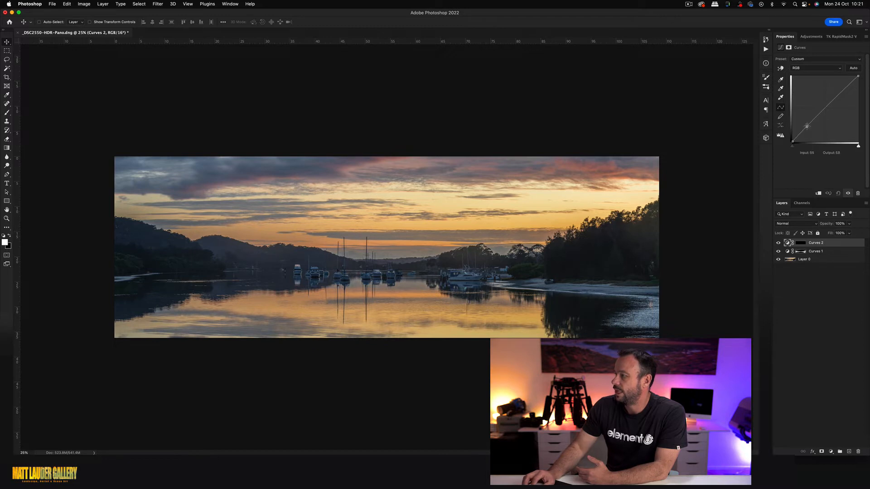
left_click(838, 95)
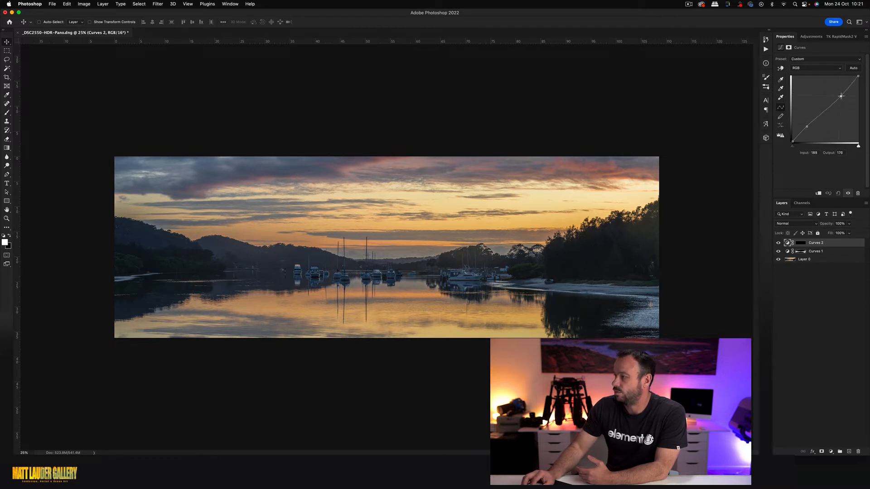
Fine-tune the highlight and shadow points of the bright-sky curve and compare the image with and without that layer
left_click_drag(838, 95, 847, 98)
left_click_drag(806, 127, 807, 130)
left_click(778, 243)
left_click(778, 243)
left_click(778, 243)
left_click(778, 243)
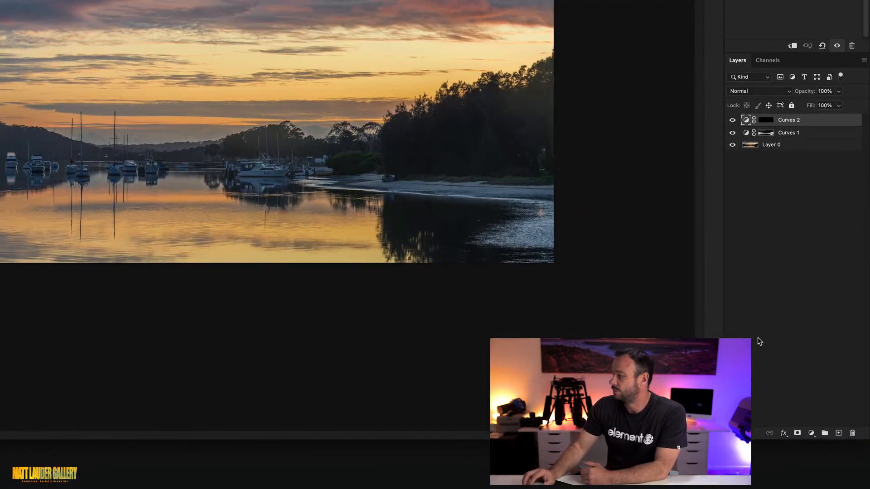
Add two Hue/Saturation adjustment layers above the Curves layers
left_click(827, 448)
left_click(816, 413)
left_click(819, 434)
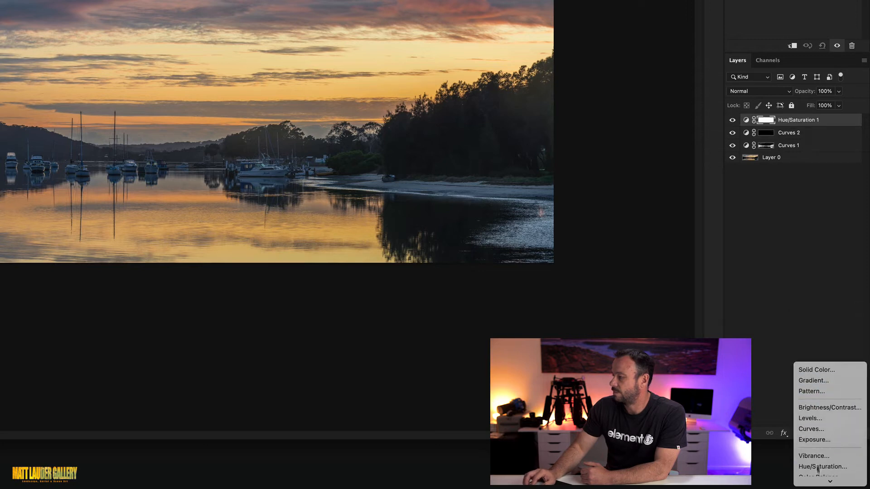
left_click(819, 467)
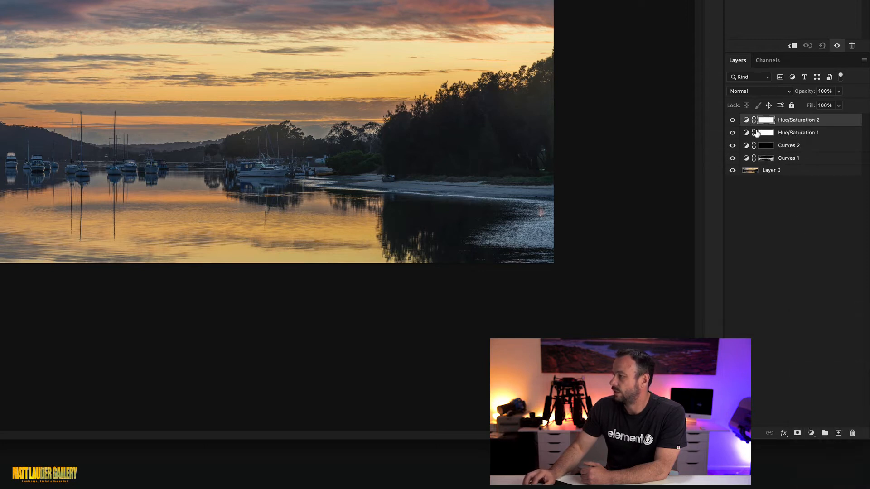
Set the upper Hue/Saturation layer's blend mode to Color Burn and the lower one's to Color Dodge
left_click(751, 94)
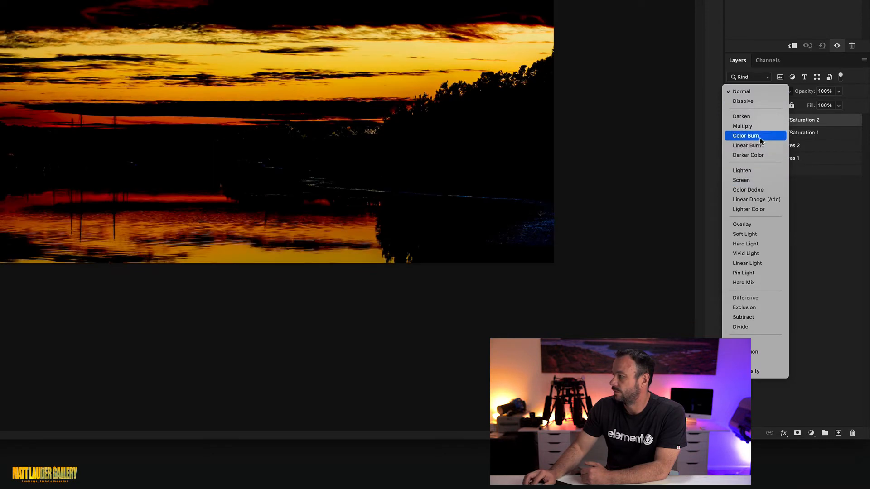
left_click(761, 145)
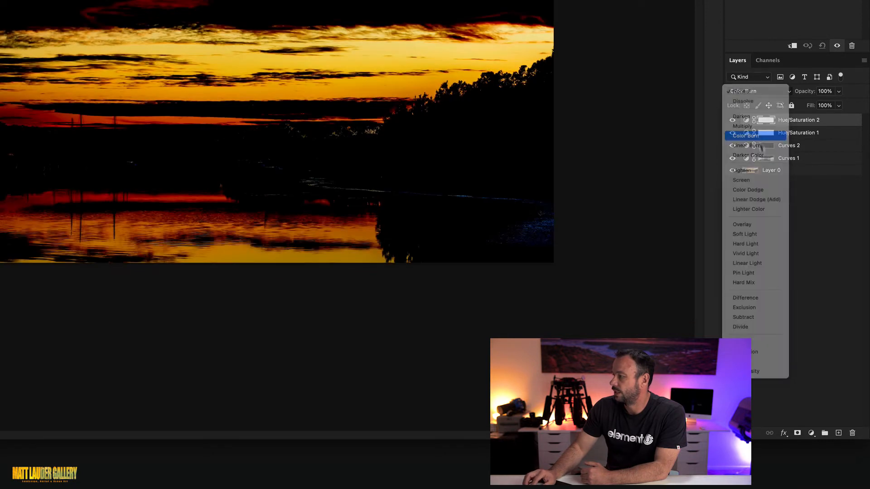
left_click(766, 134)
left_click(761, 92)
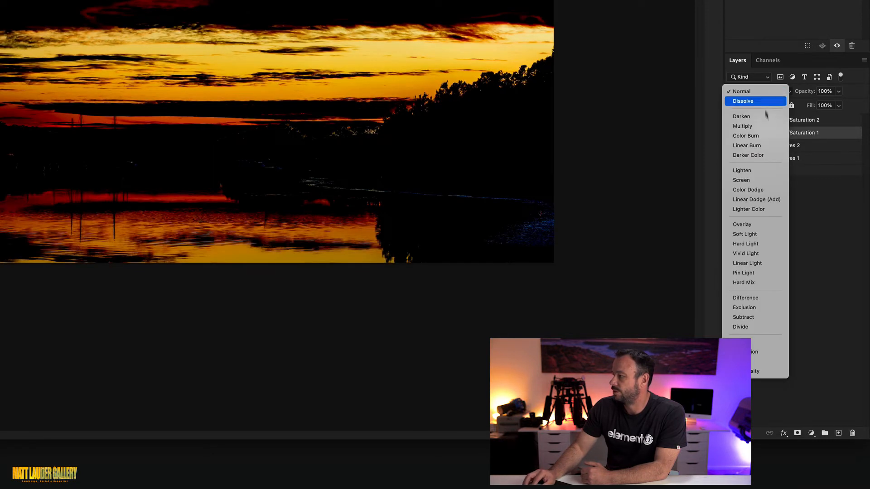
left_click(753, 190)
Reduce the fill of both the Color Burn and Color Dodge layers to 0%
left_click(809, 120)
left_click(839, 105)
left_click_drag(837, 117, 803, 131)
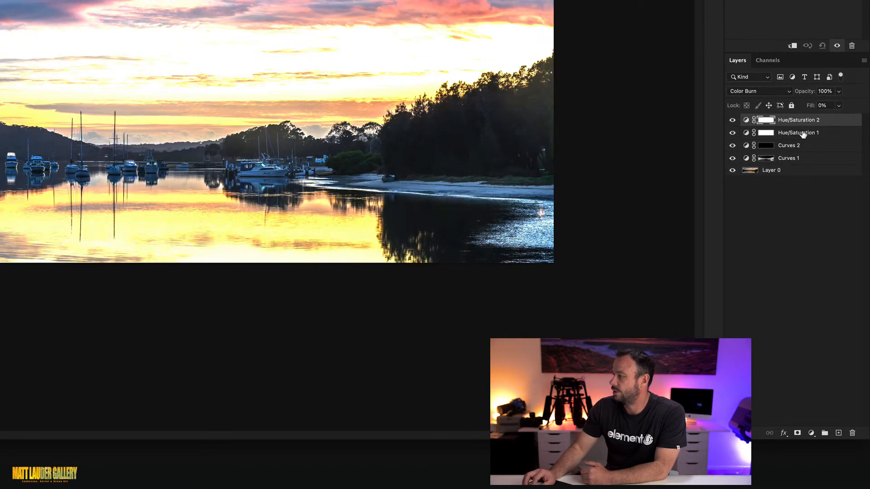
left_click(803, 130)
left_click(839, 106)
left_click(783, 120)
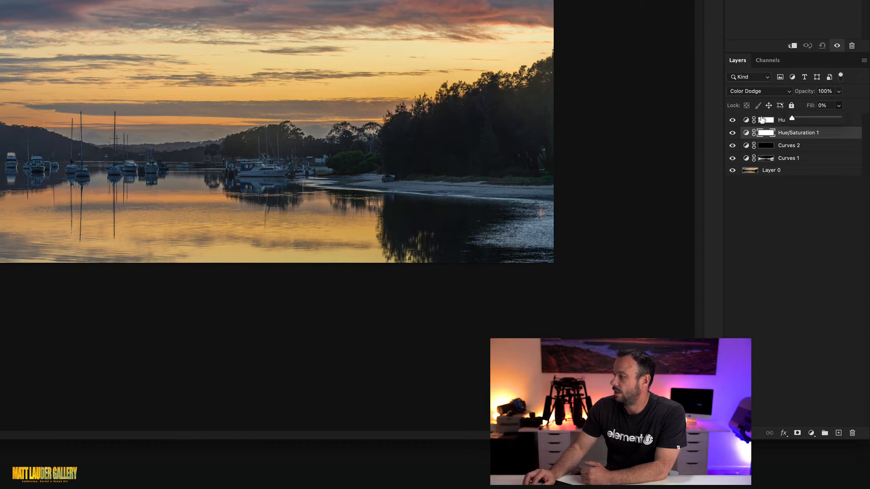
Raise the Color Burn layer's fill slightly and compare the image with and without it
left_click(744, 120)
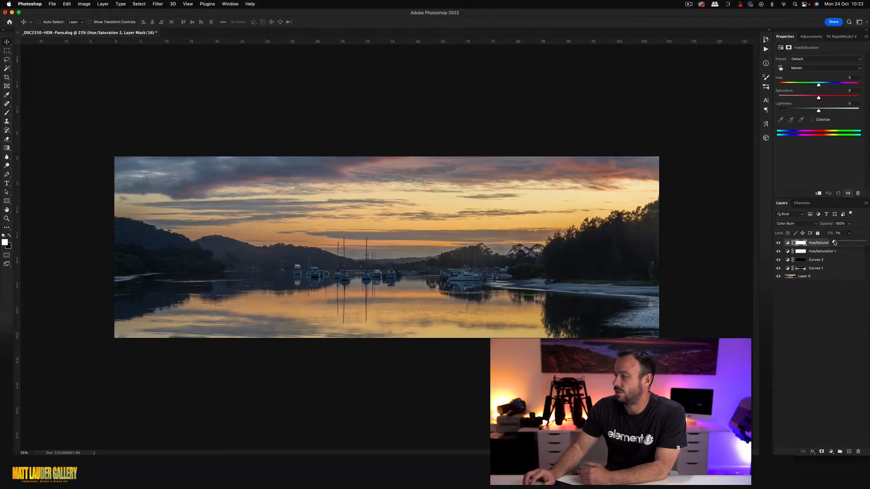
left_click(778, 244)
left_click(778, 244)
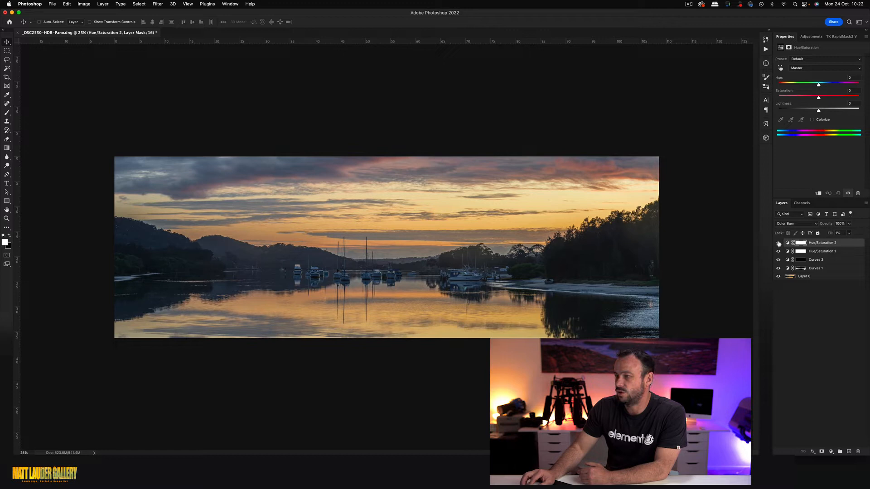
Raise the Color Dodge layer's fill to about 20% and compare the image with and without it
left_click(793, 252)
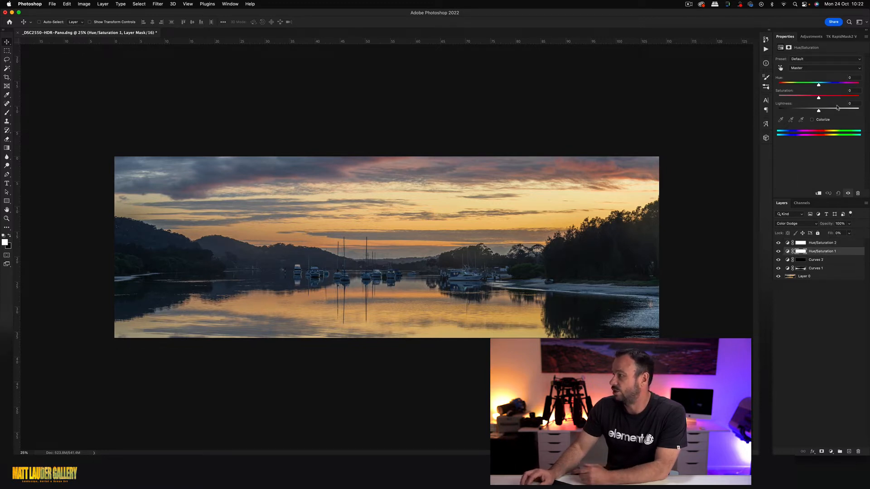
left_click(850, 233)
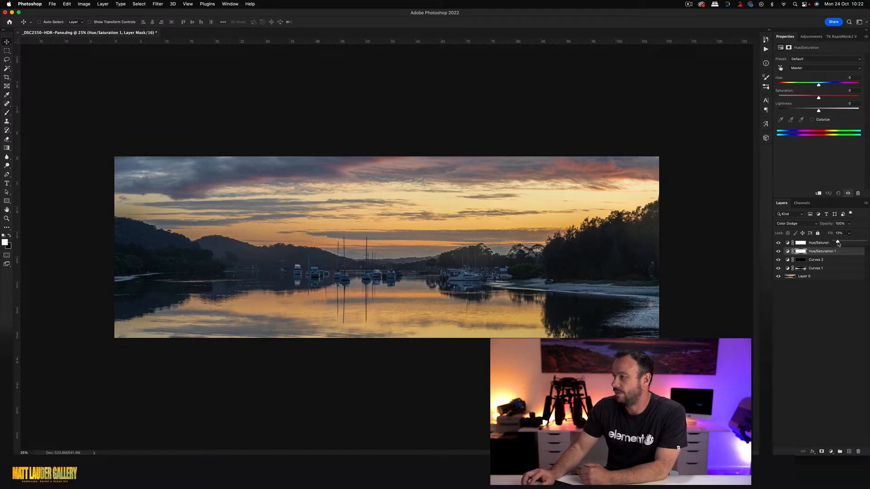
left_click_drag(838, 244, 839, 243)
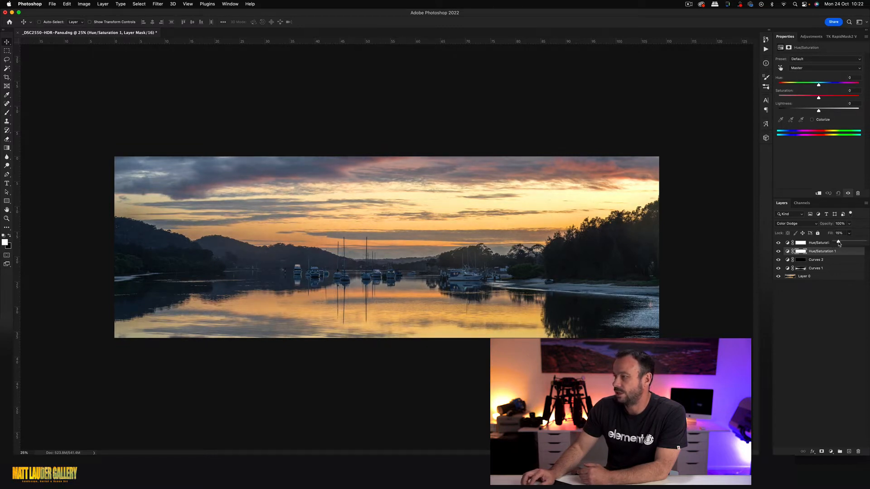
left_click(778, 251)
left_click(779, 252)
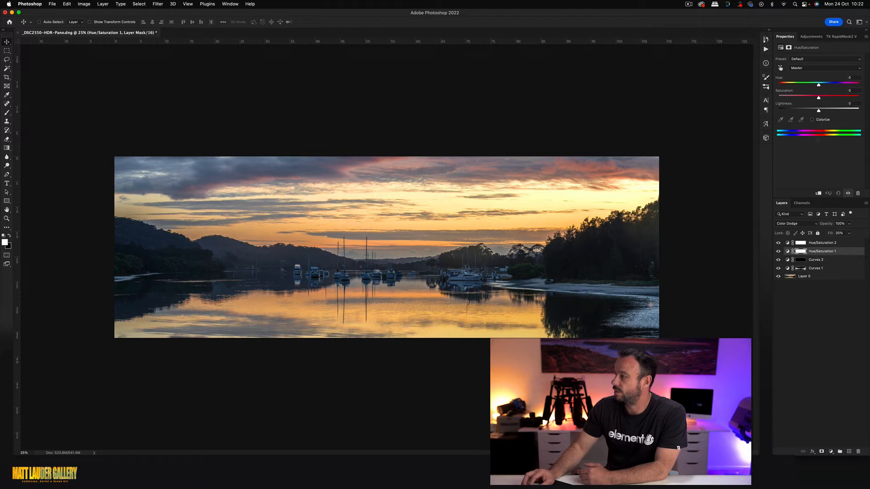
Generate a Lights-5 luminosity mask with TK RapidMask2 and apply it to the Color Dodge layer
left_click(838, 37)
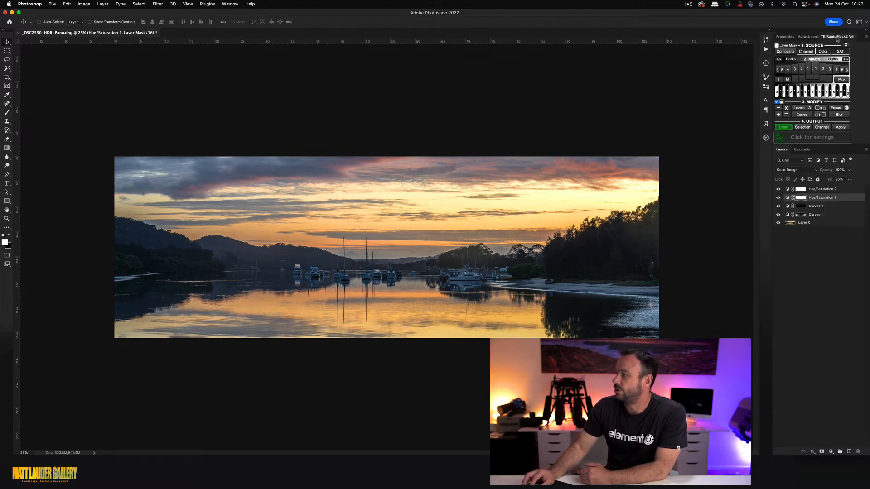
left_click(842, 70)
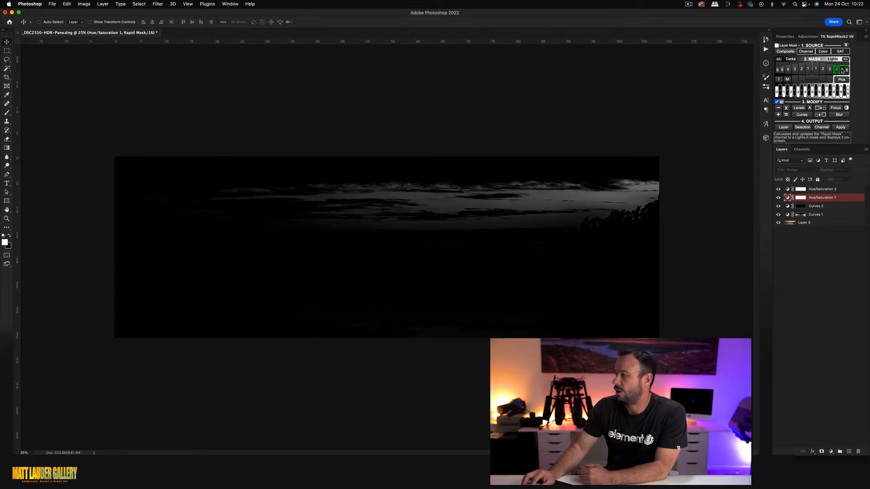
left_click(842, 70)
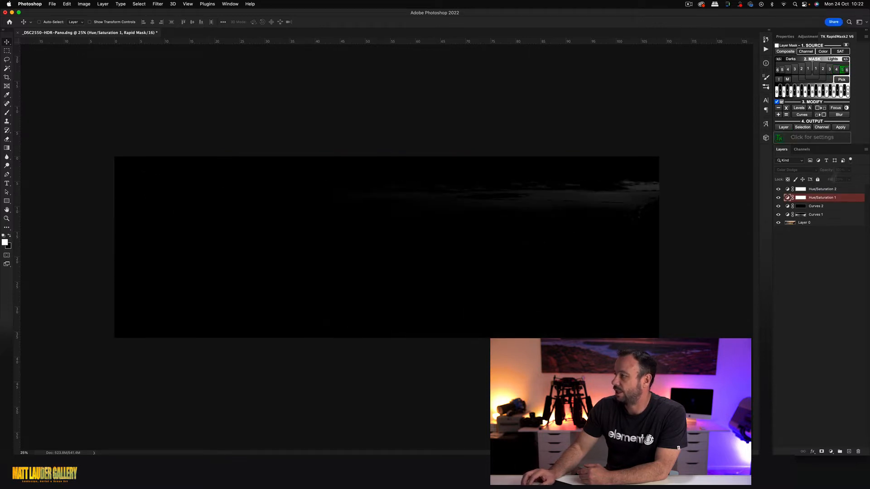
left_click(841, 127)
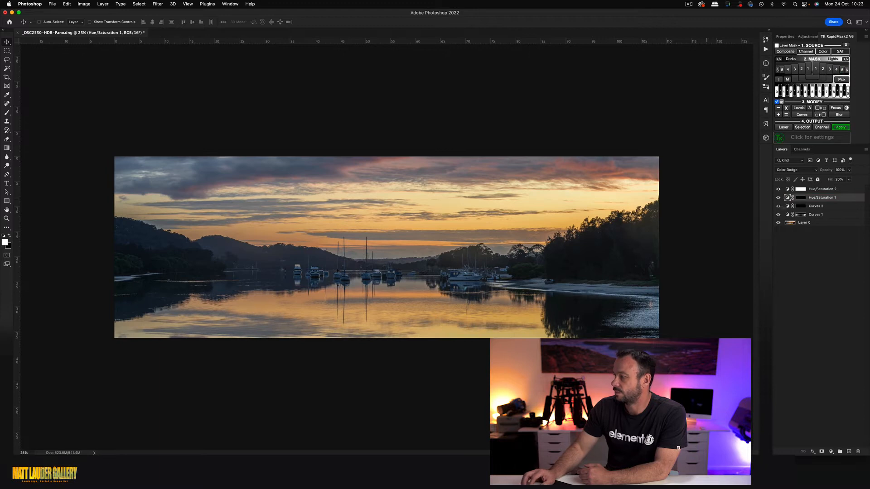
Invert the Color Dodge layer's mask to protect the brightest sky, and display the mask on the canvas
left_click(801, 198)
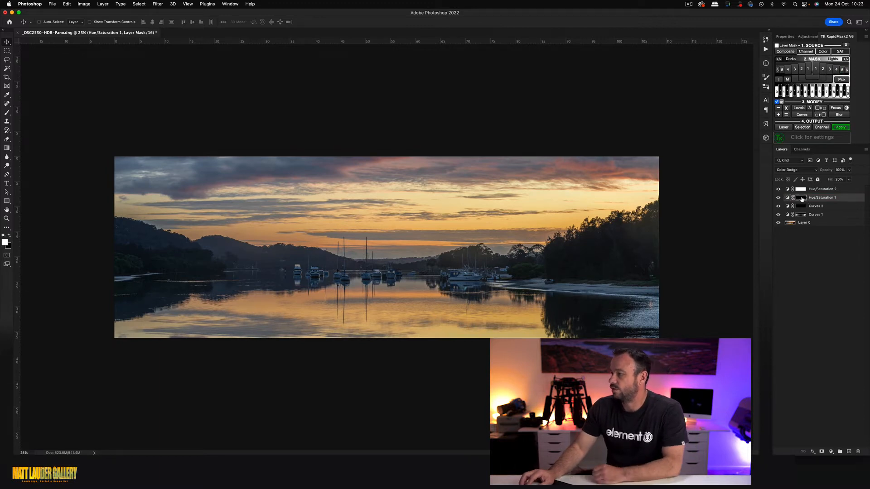
key("super+i")
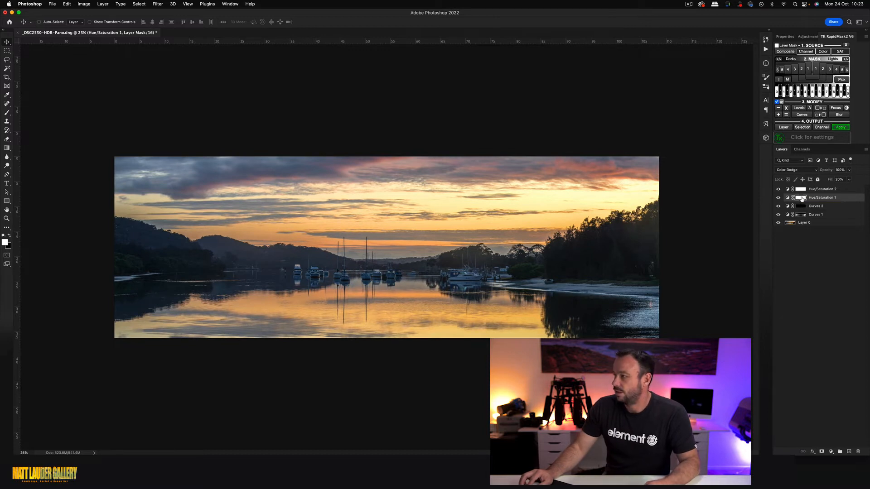
left_click(801, 198, "alt")
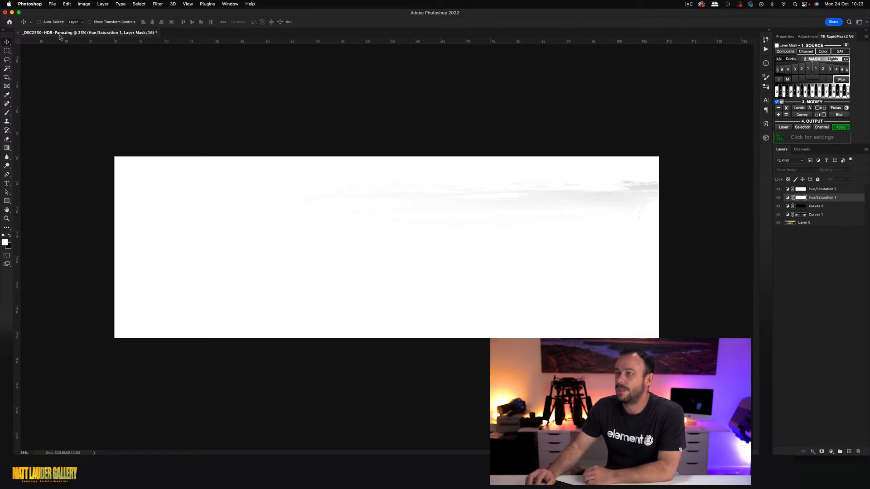
Set up the Brush tool with the Soft Round brush and the Soft Light mode
key("b")
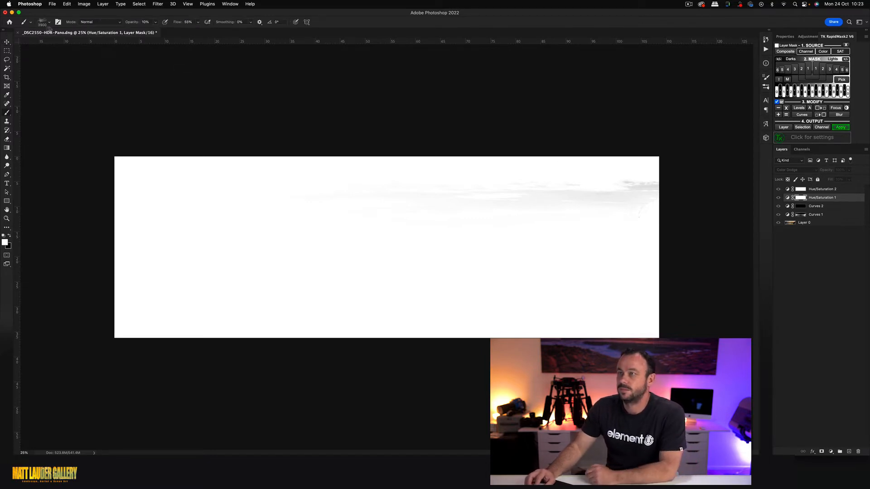
left_click(49, 26)
scroll(49, 145, "up", 5)
left_click(43, 105)
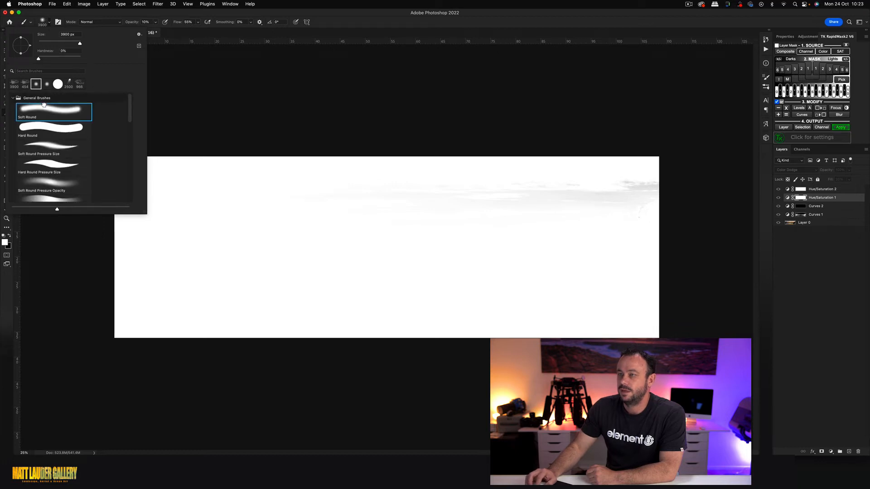
left_click(115, 23)
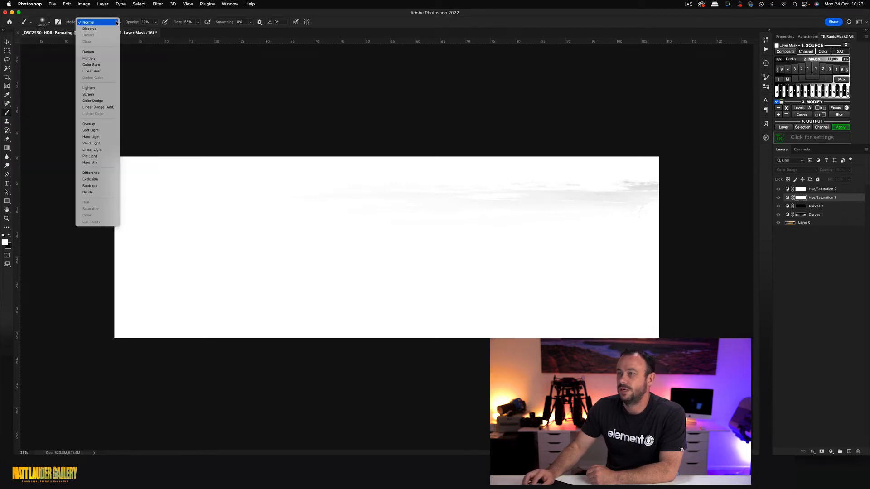
left_click(94, 132)
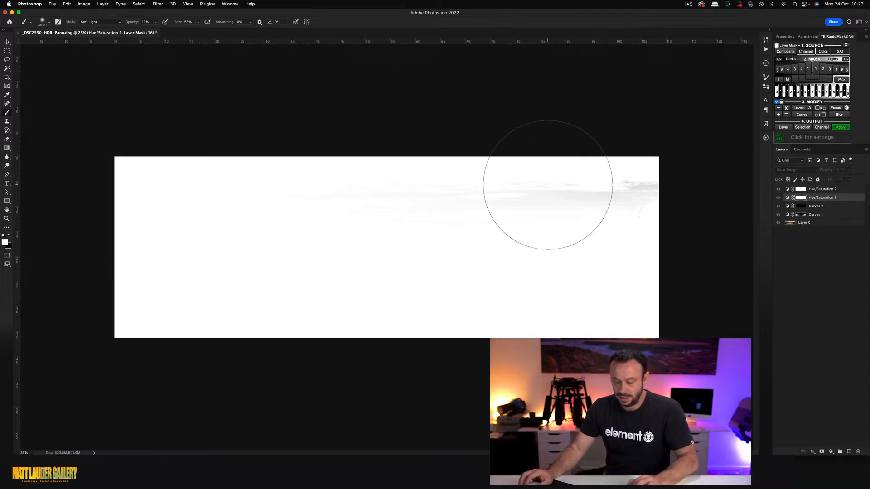
Paint black at 30% opacity with a smaller brush of about 2500 px over the mask's grey sky areas
left_click(9, 236)
key("3")
key("bracketleft")
key("bracketleft")
key("bracketleft")
key("bracketleft")
key("bracketleft")
key("bracketleft")
key("bracketleft")
key("bracketleft")
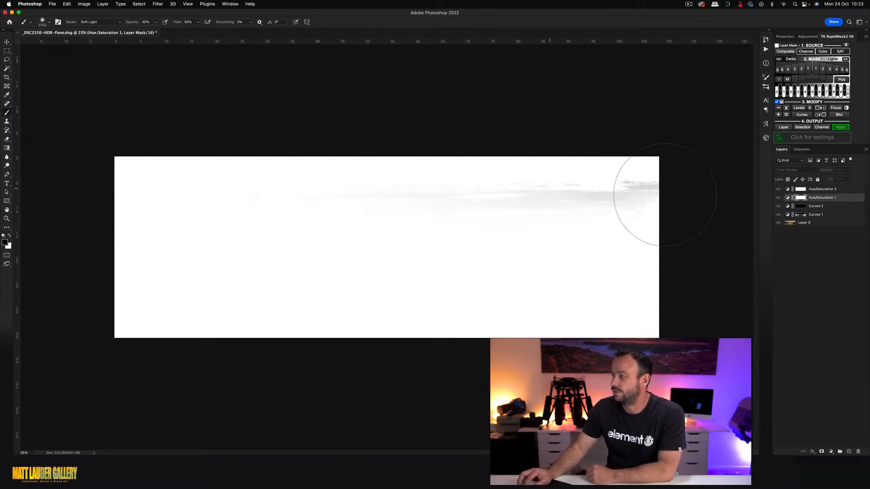
key("bracketleft")
key("bracketleft")
key("bracketleft")
key("bracketleft")
key("bracketleft")
key("bracketleft")
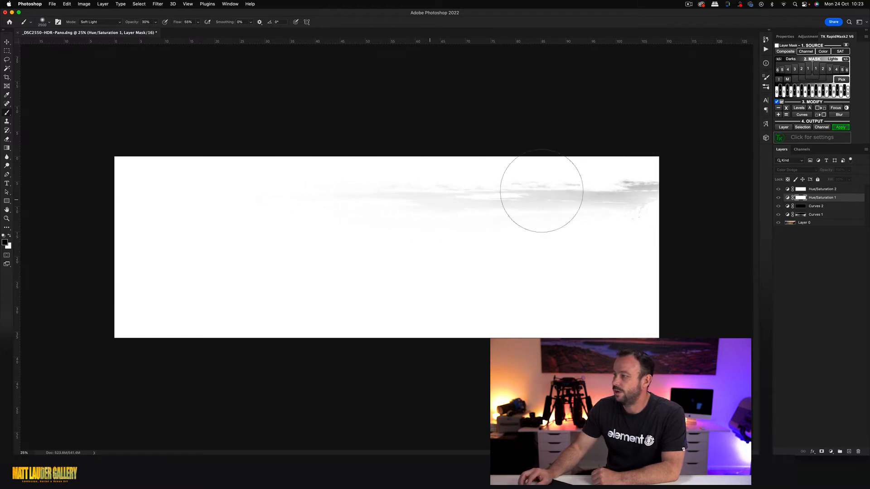
left_click_drag(606, 194, 678, 181)
Darken the greys of the Color Dodge layer's mask with Levels by raising the black input level to about 65
key("super+l")
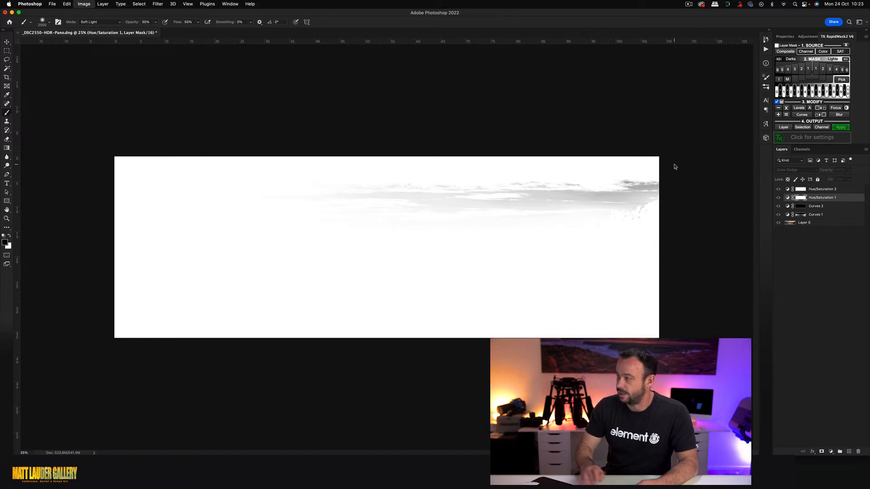
left_click_drag(544, 108, 362, 101)
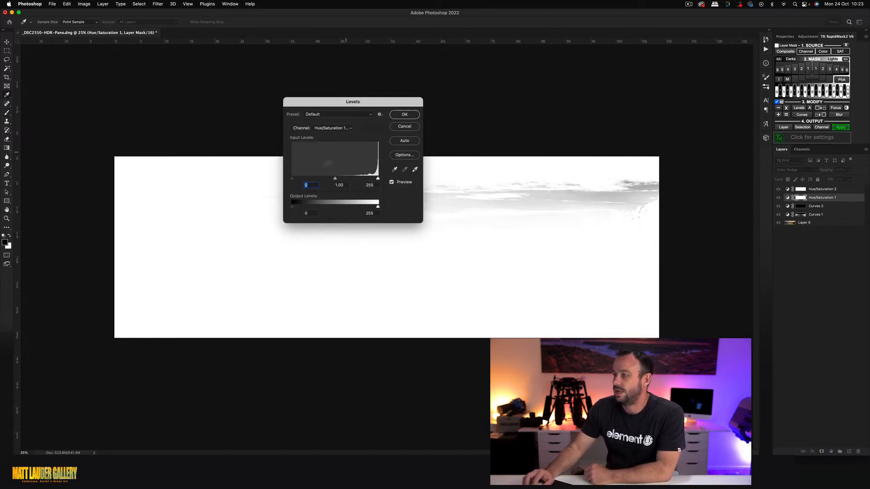
left_click_drag(294, 181, 315, 180)
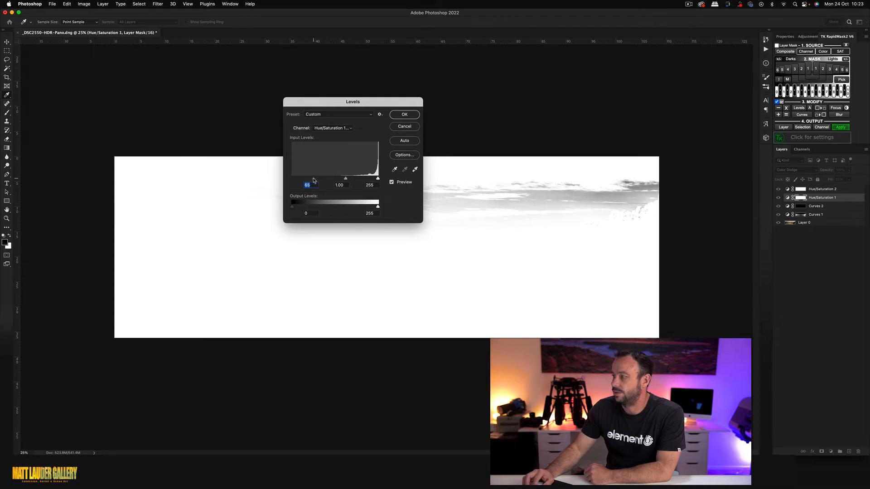
left_click(403, 115)
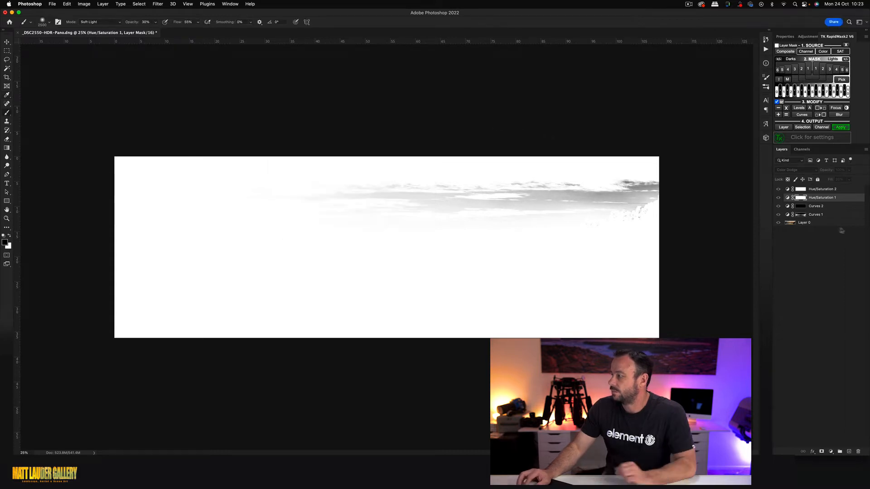
Return to the image view and compare it with the Color Dodge layer's mask and the layer itself switched off and on
left_click(788, 199)
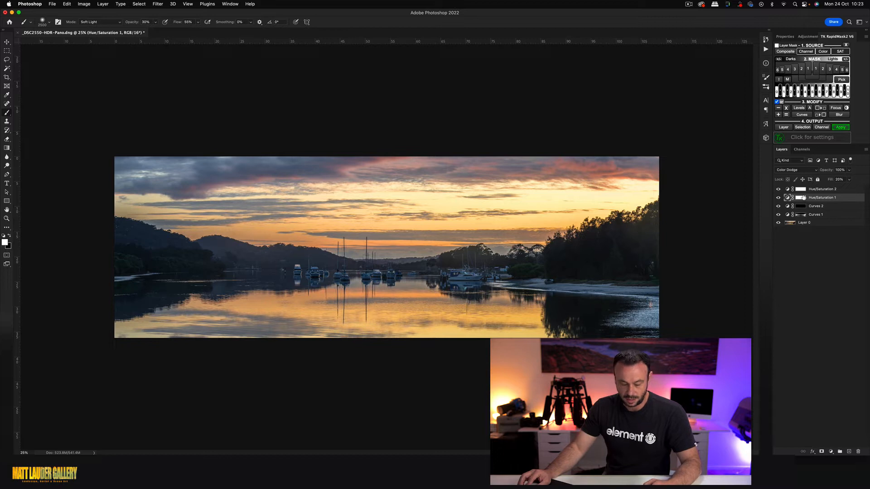
left_click(802, 198, "shift")
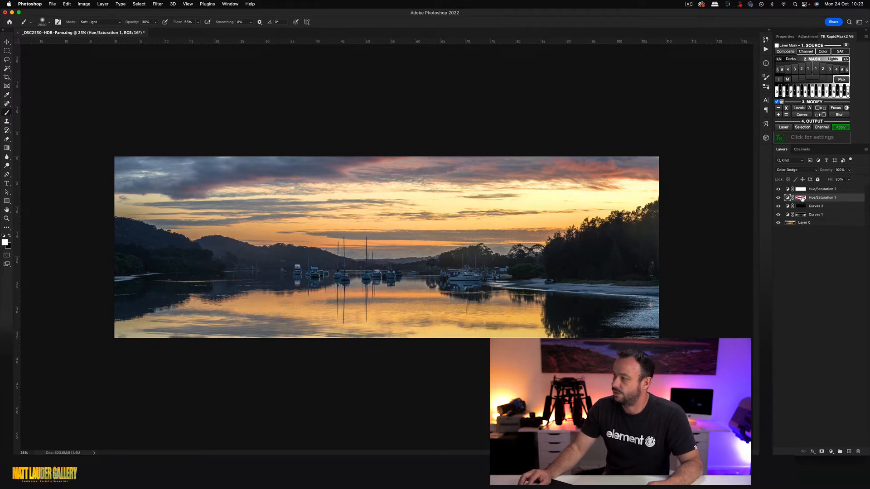
left_click(779, 198)
left_click(779, 198)
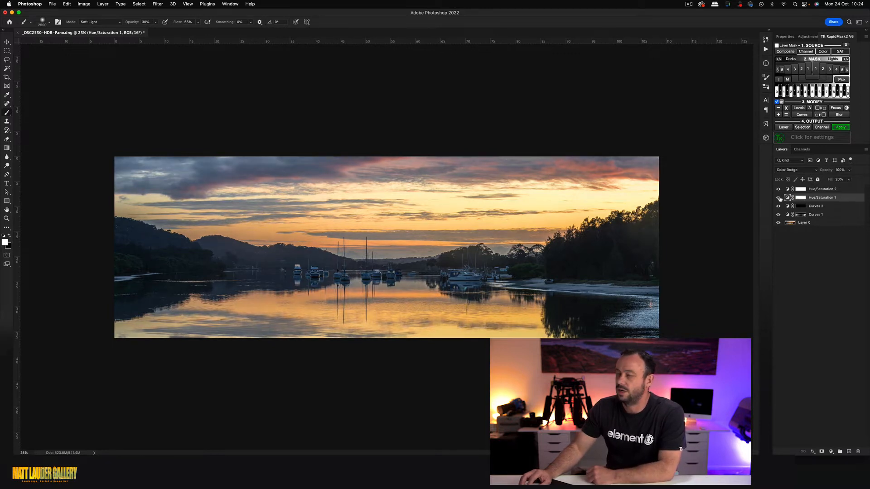
Generate a vibrance (VIB) mask above the Color Burn layer and output it as a new Hue/Saturation adjustment layer
left_click(828, 189)
key("x")
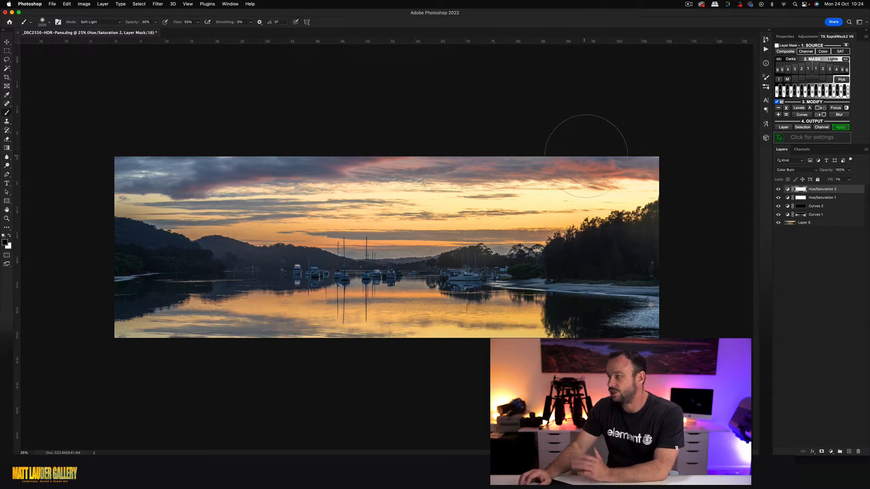
left_click(844, 52)
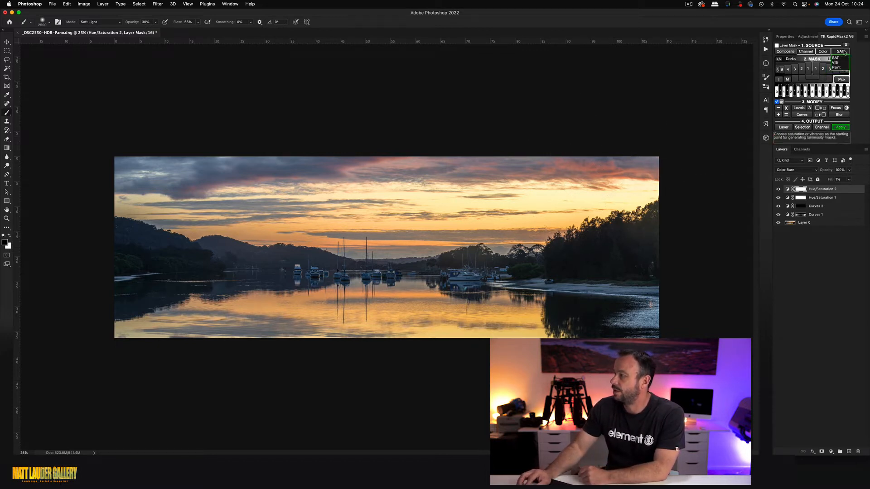
left_click(836, 63)
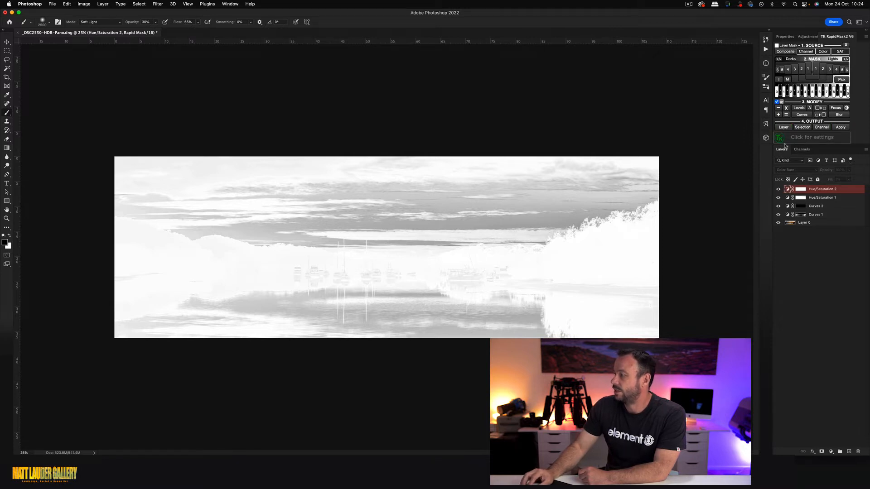
left_click(783, 127)
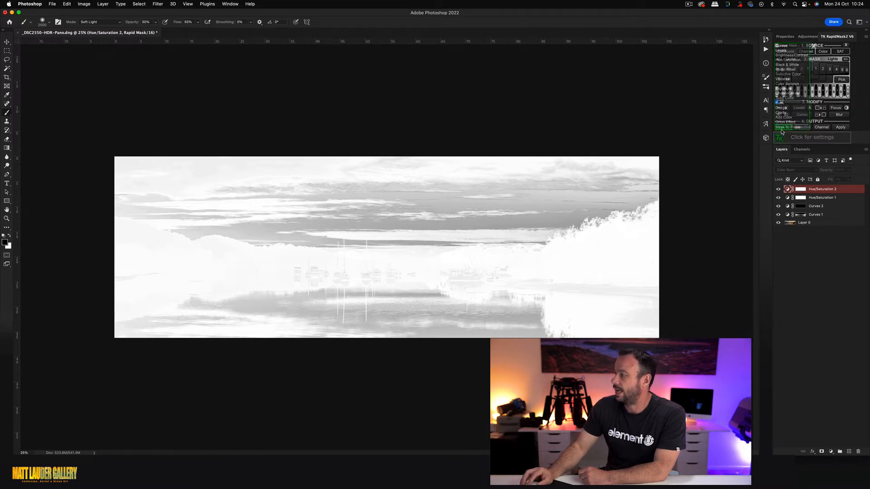
left_click(788, 60)
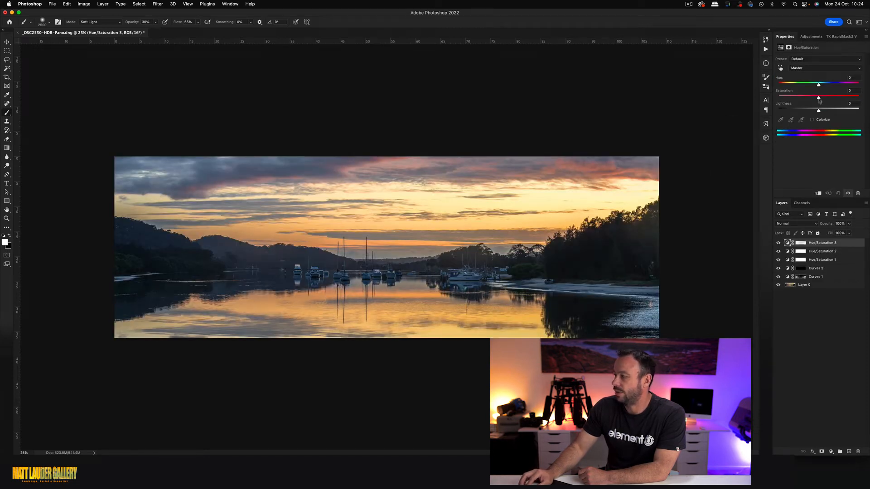
View the new Hue/Saturation layer's vibrance mask on its own and return to the image view
left_click(802, 244)
key("x")
left_click(805, 245, "alt")
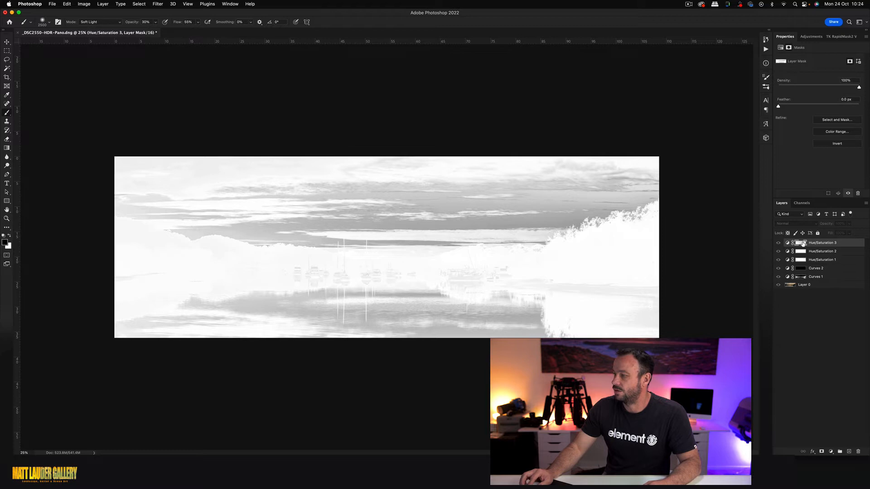
left_click(787, 243)
left_click(800, 244)
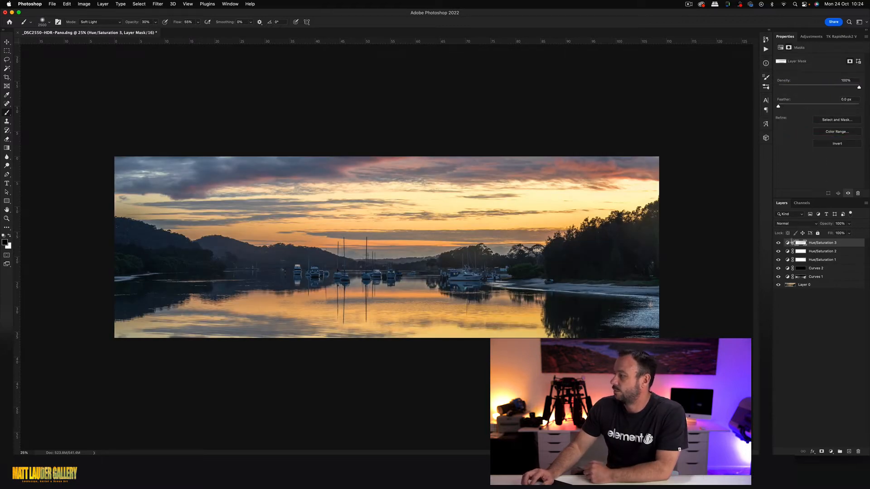
Set the vibrance-masked Hue/Saturation layer's Saturation to +14 and compare the image with the layer switched off and on
left_click(788, 243)
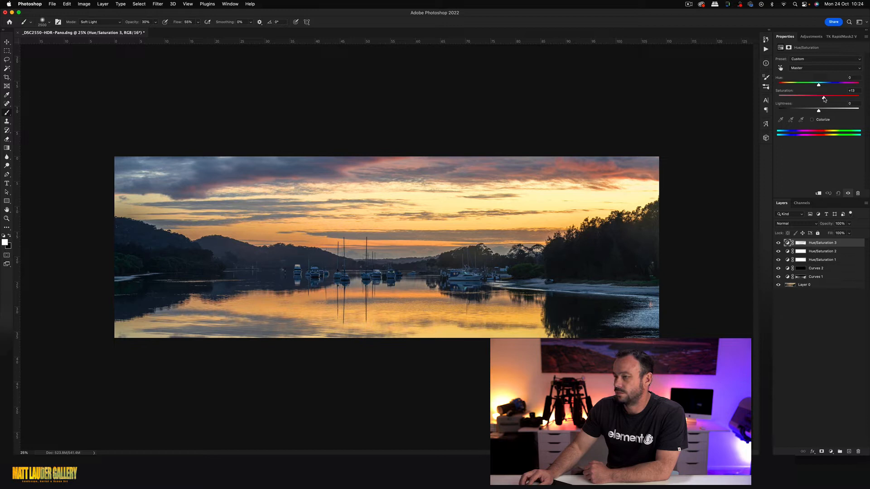
left_click(778, 244)
left_click(778, 243)
left_click(778, 243)
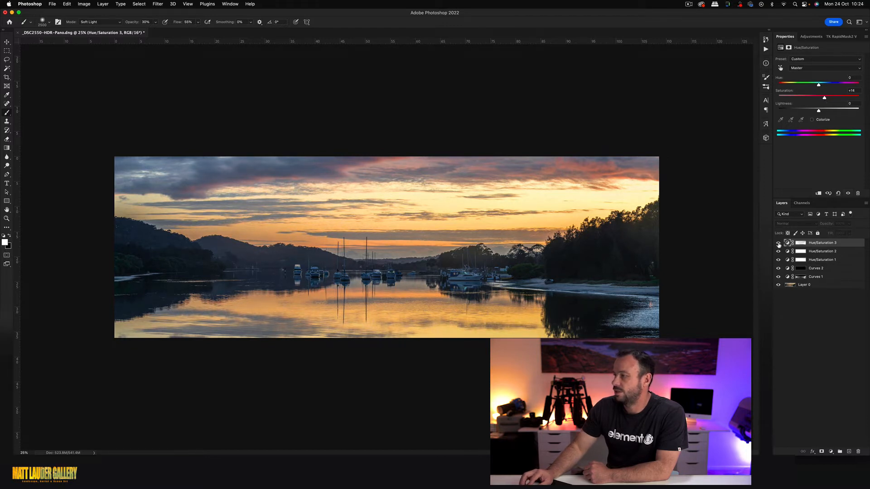
left_click(779, 244)
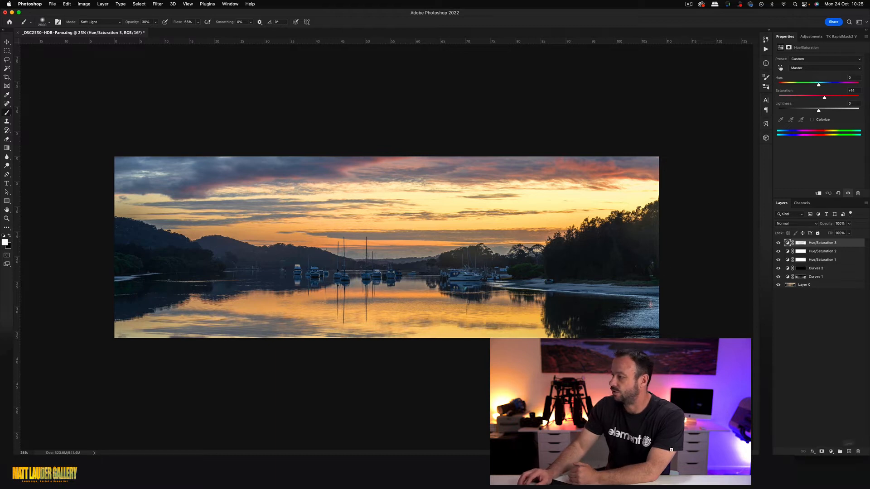
Add a new blank layer on top in Soft Light blend mode and set the brush opacity to 20%
left_click(849, 452)
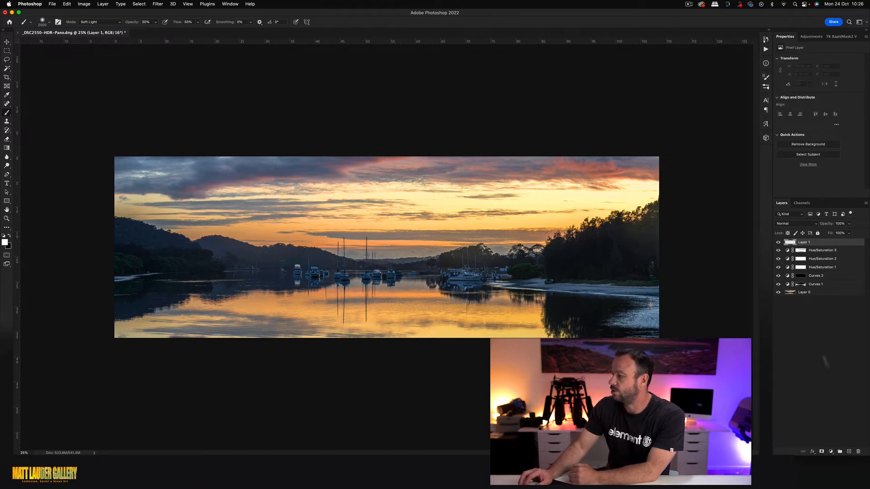
left_click(799, 224)
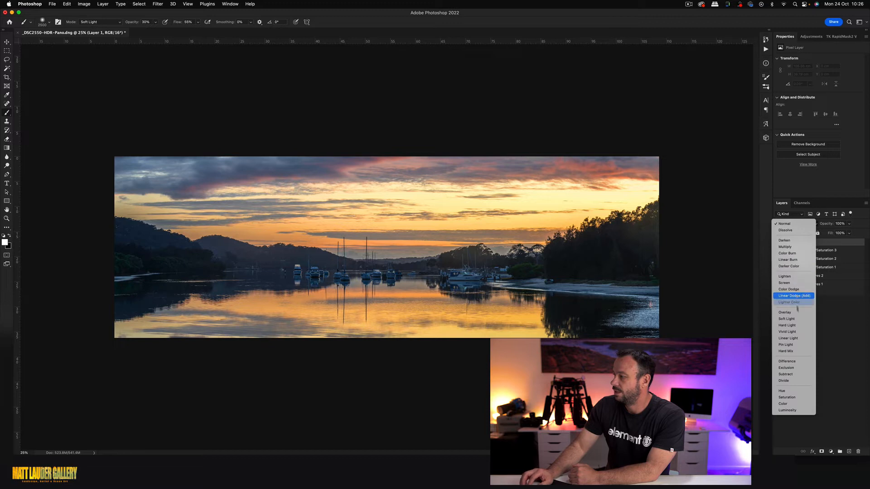
left_click(793, 320)
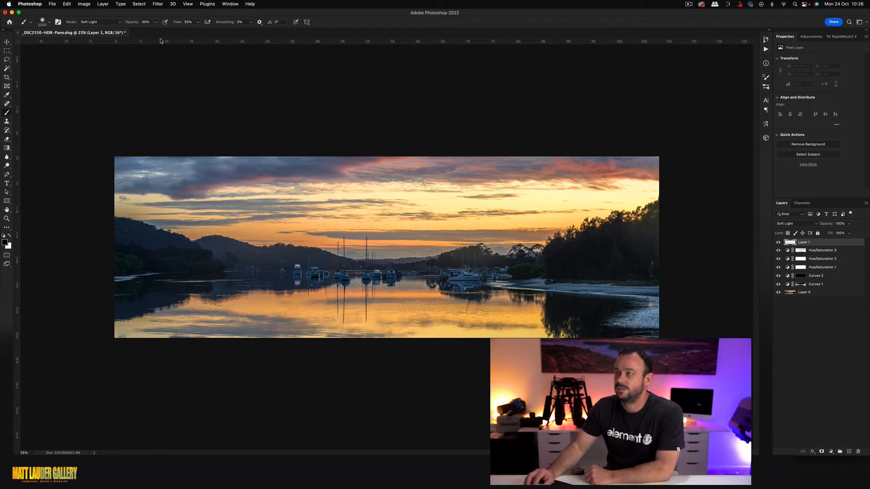
key("2")
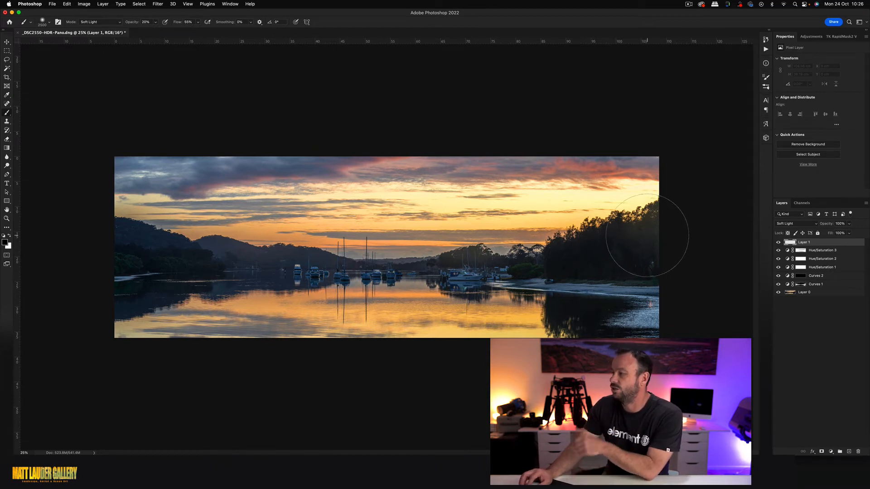
Darken the trees at the panorama's right edge with black brush strokes, reducing the brush to about 2000 px, and compare with the layer off and on
key("z")
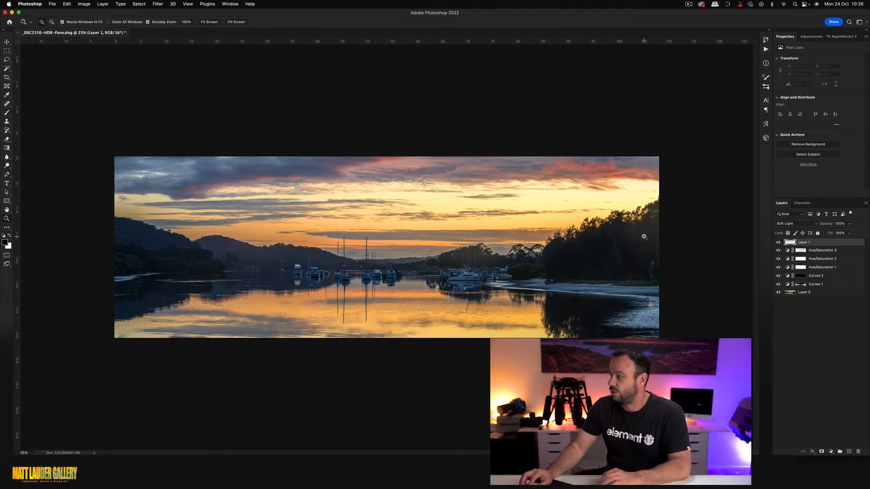
double_click(645, 236)
left_click_drag(689, 228, 399, 215)
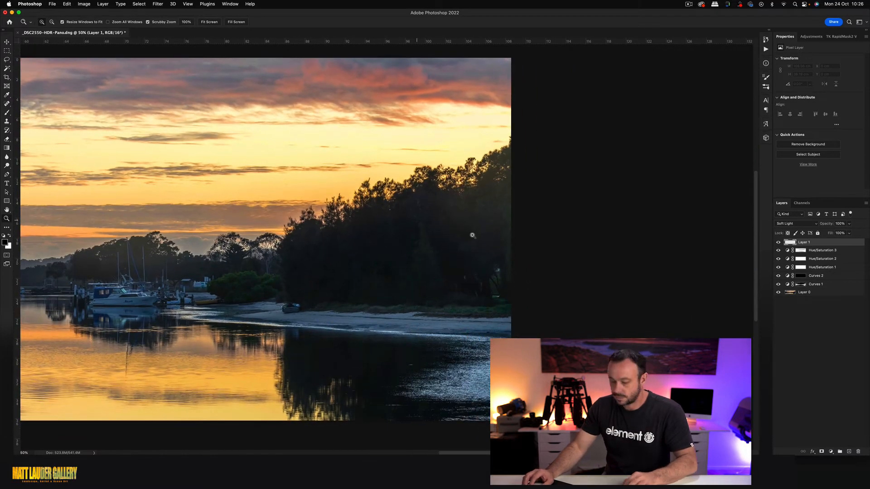
key("b")
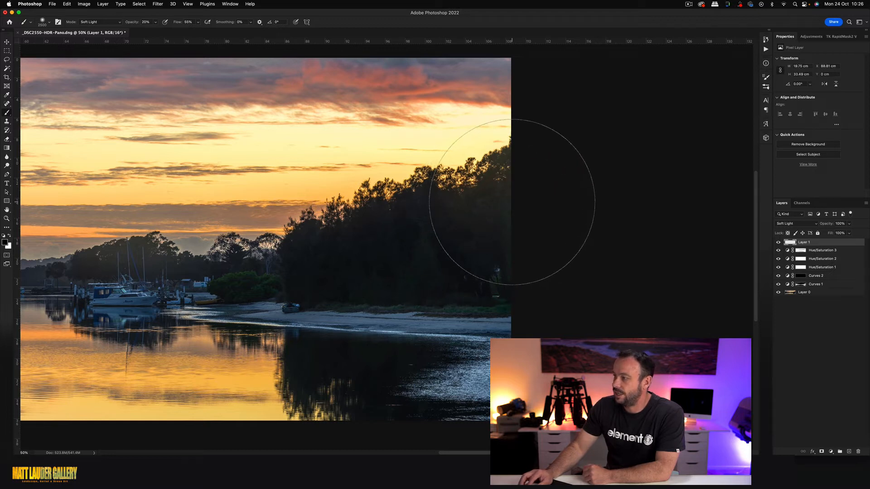
mouse_move(528, 204)
left_mouse_down()
mouse_move(535, 220)
mouse_move(464, 223)
mouse_move(474, 229)
left_mouse_up()
key("bracketleft")
key("bracketleft")
key("bracketleft")
key("bracketleft")
key("bracketleft")
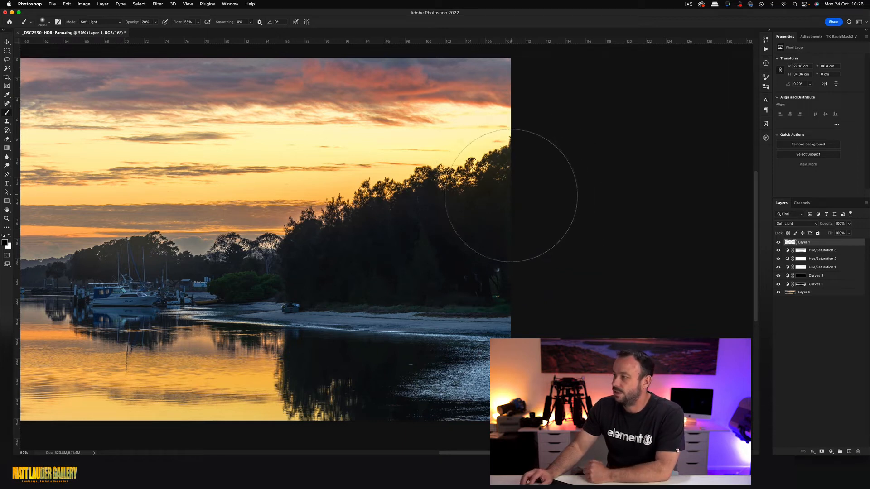
left_click(778, 243)
left_click(779, 243)
left_click(779, 242)
left_click(778, 242)
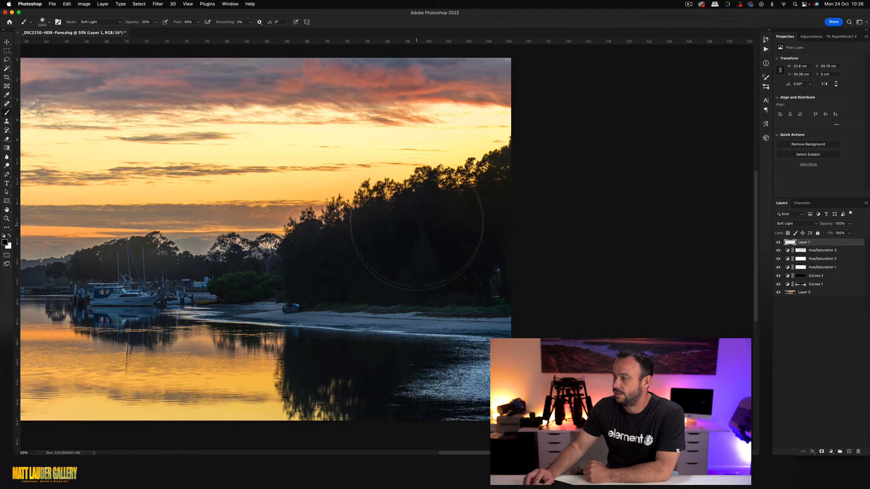
Reduce the brush to about 1400 px and compare the whole panorama with the Soft Light painting layer switched off and on
key("bracketleft")
key("bracketleft")
key("bracketleft")
key("bracketleft")
key("bracketleft")
key("bracketleft")
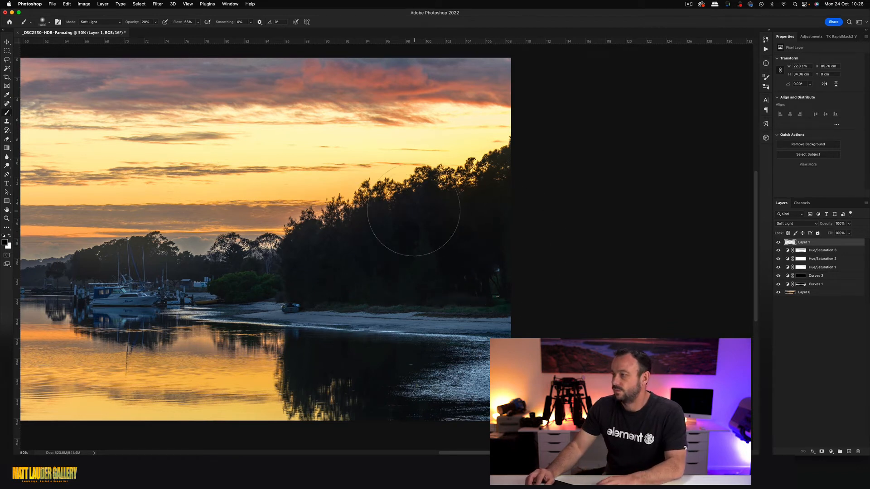
left_click(461, 229, "alt")
left_click(460, 229, "alt")
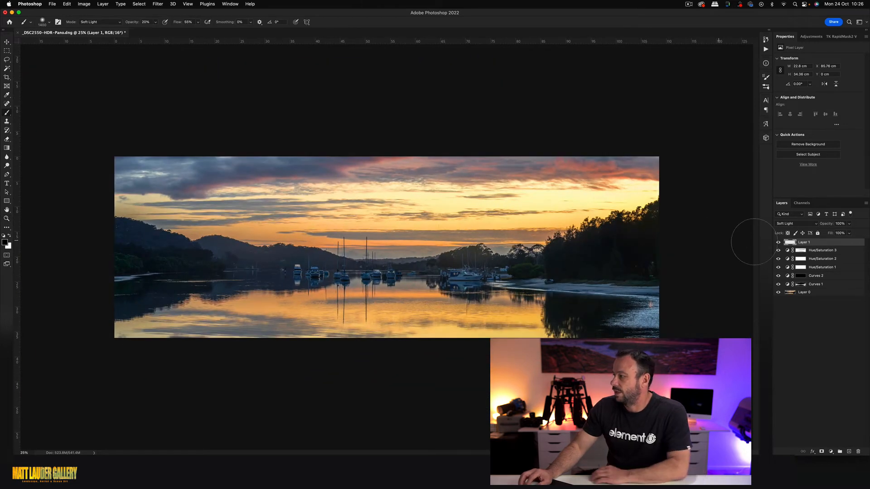
left_click(778, 243)
left_click(778, 243)
left_click(778, 243)
left_click(779, 243)
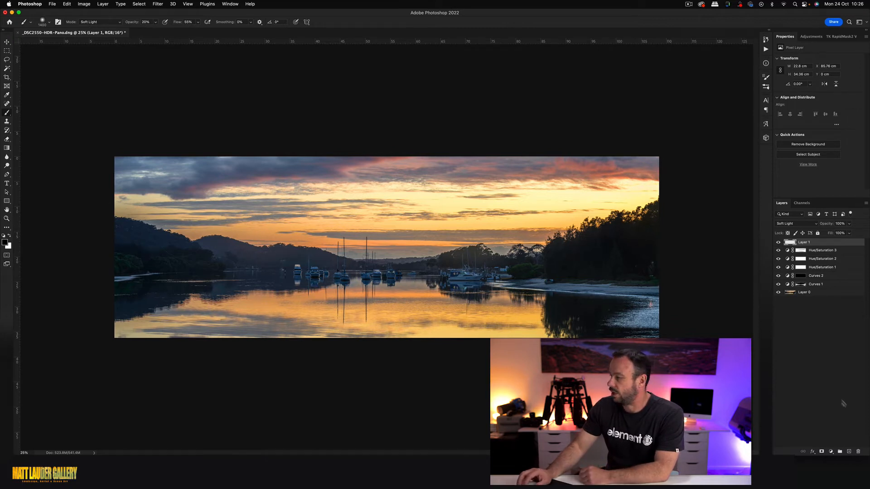
Add a Gradient Fill layer in Radial style and move its centre to the panorama's right edge above the trees
left_click(831, 451)
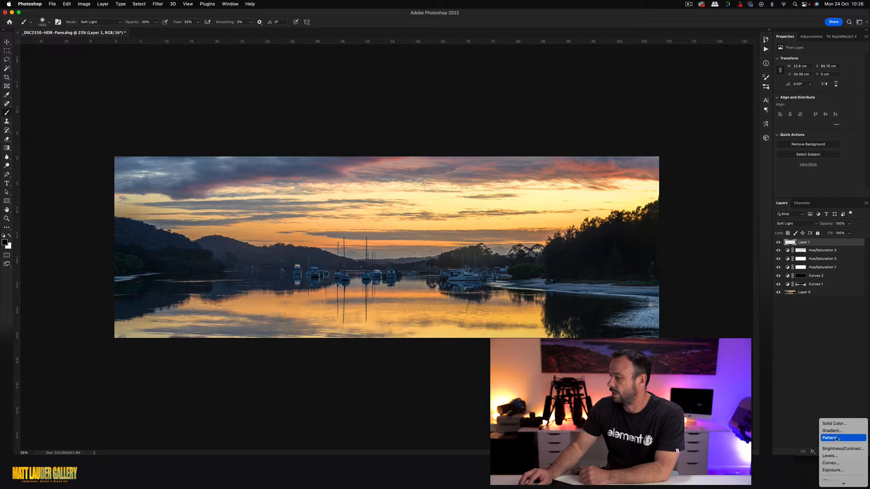
left_click(834, 431)
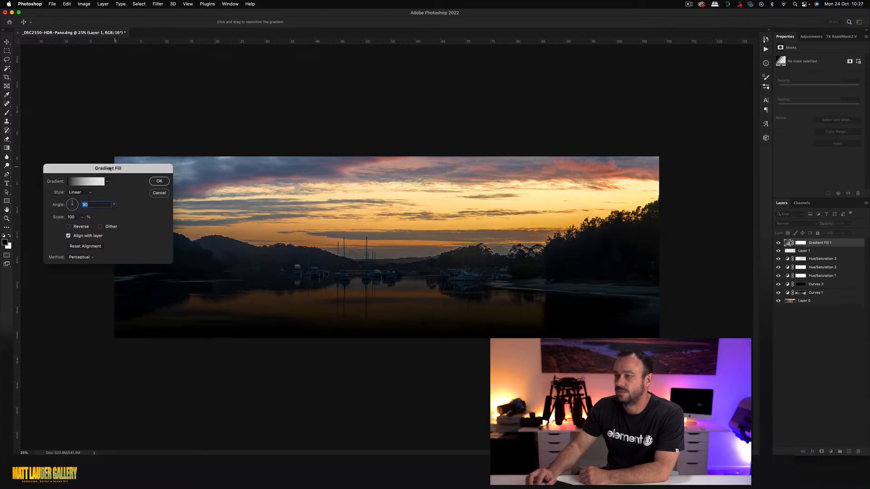
left_click(75, 192)
left_click(75, 199)
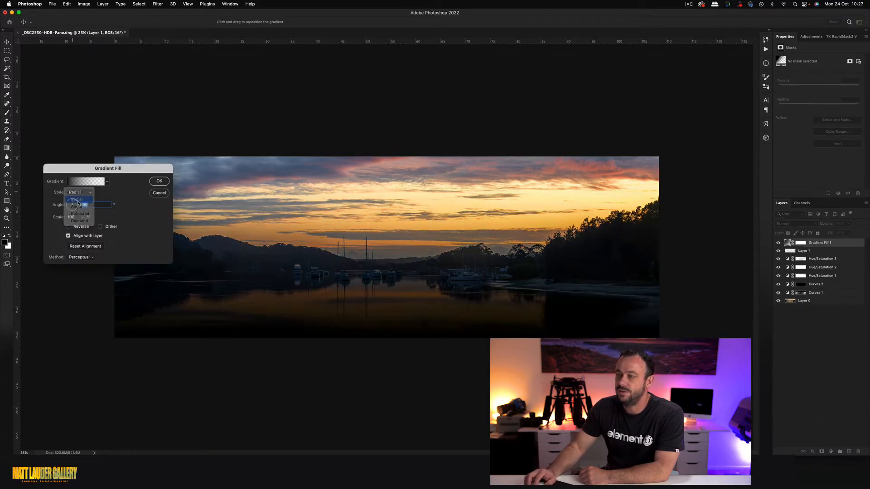
left_click_drag(93, 171, 222, 123)
left_click_drag(387, 250, 658, 210)
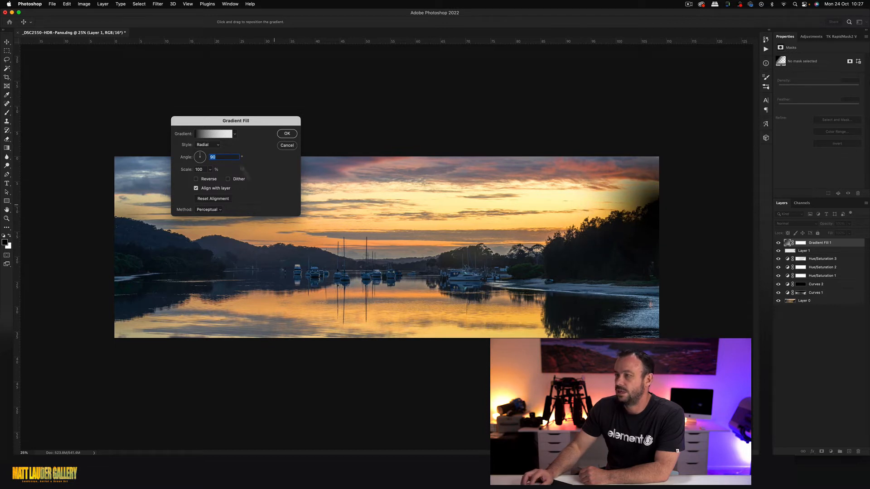
Add a colour stop near the middle of the gradient and set its first stop to warm cream fbf0d1
left_click(210, 135)
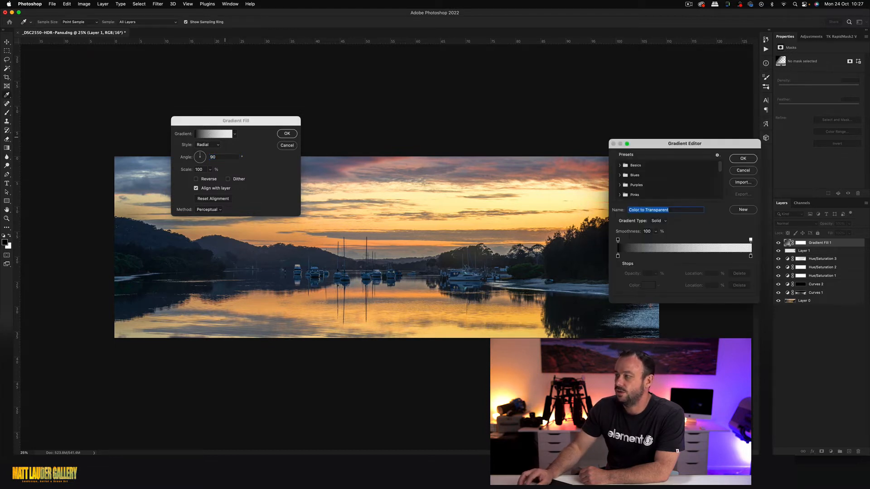
left_click(679, 256)
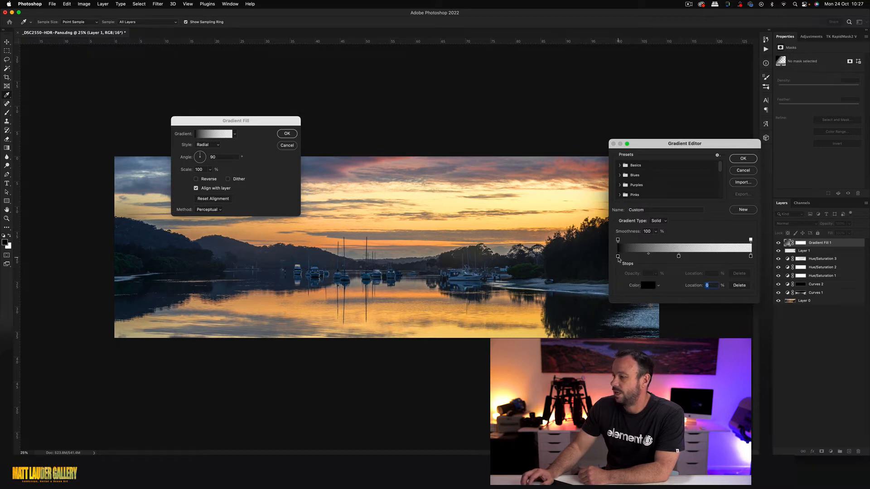
double_click(617, 257)
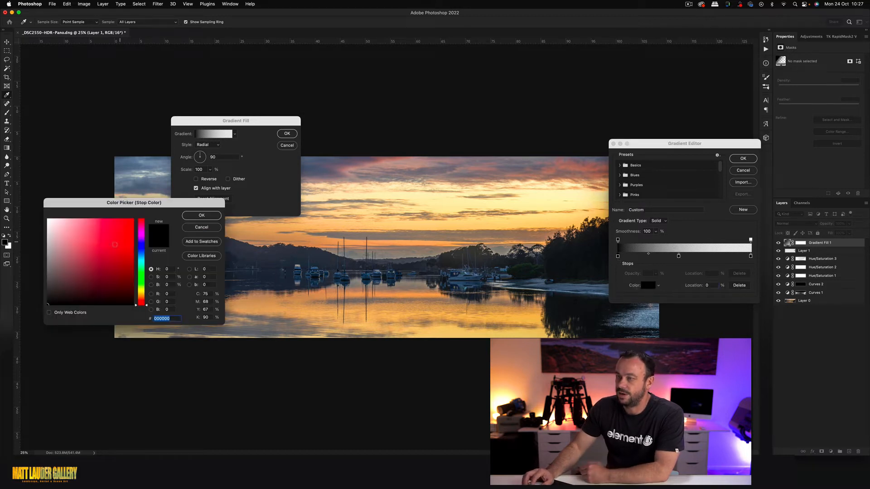
left_click_drag(149, 304, 143, 296)
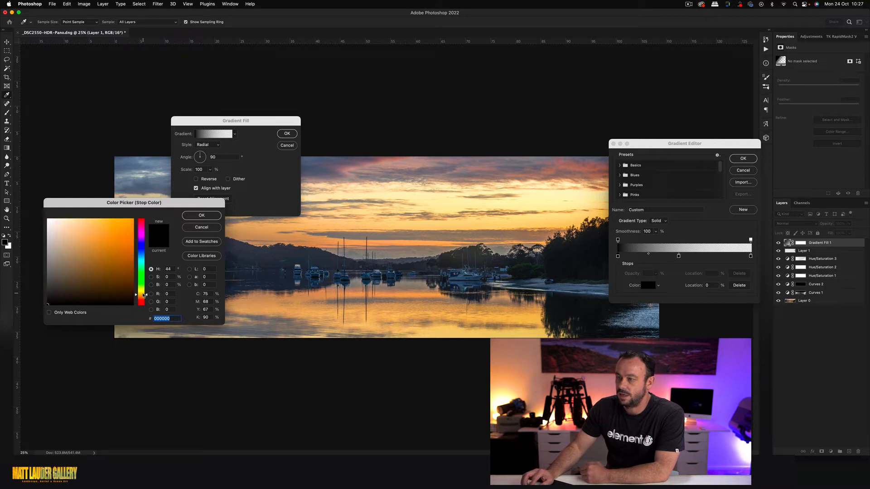
left_click_drag(72, 233, 61, 219)
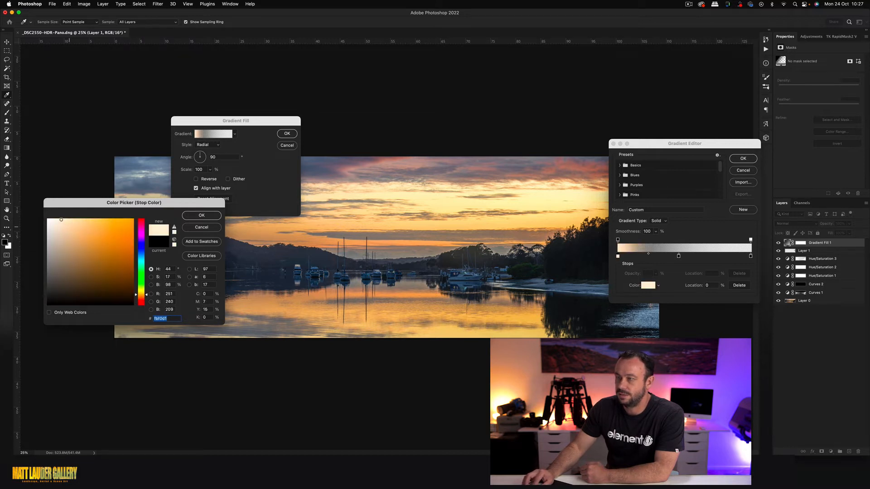
left_click(215, 216)
Set the gradient's end colour stop at 100% to mid grey 7f7f7f
left_click(751, 256)
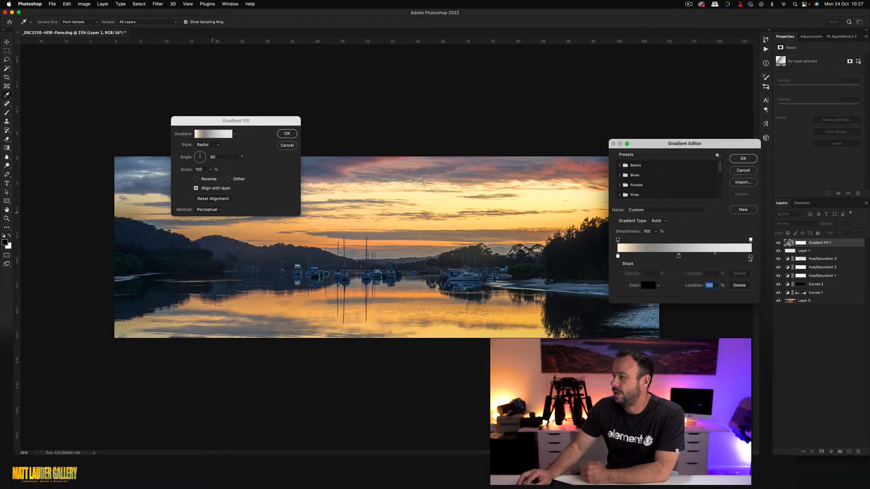
left_click(646, 286)
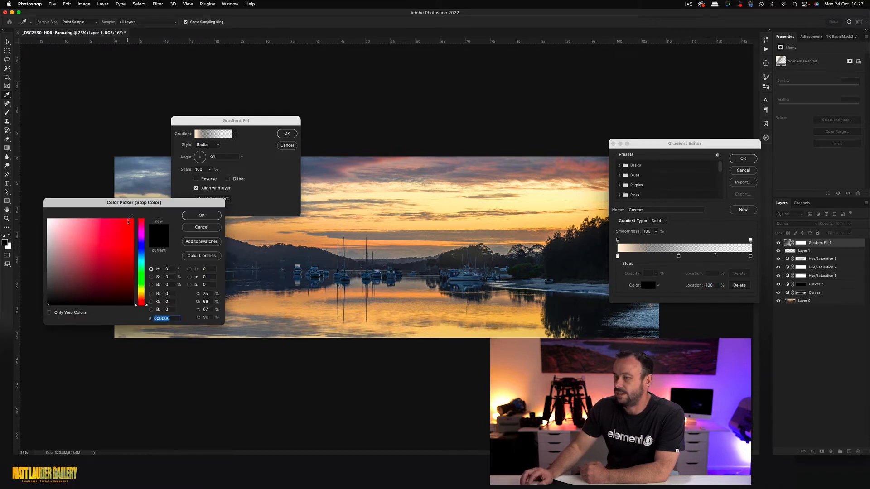
left_click_drag(72, 257, 44, 258)
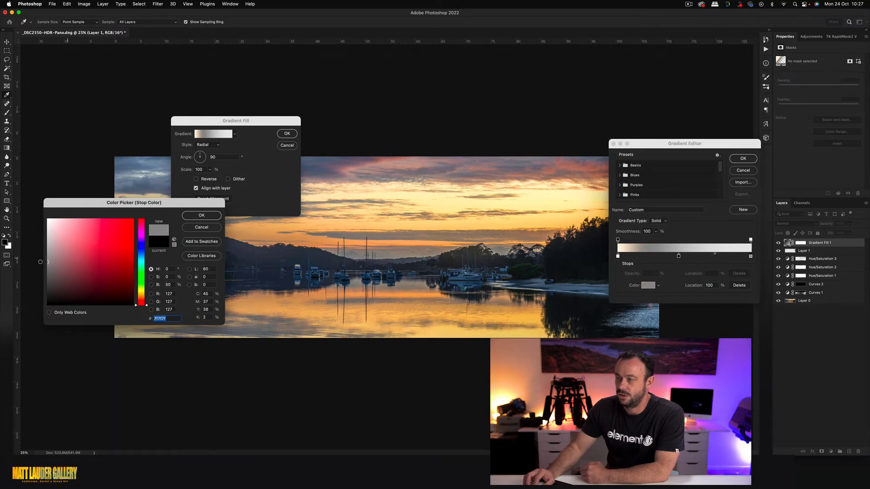
left_click(201, 215)
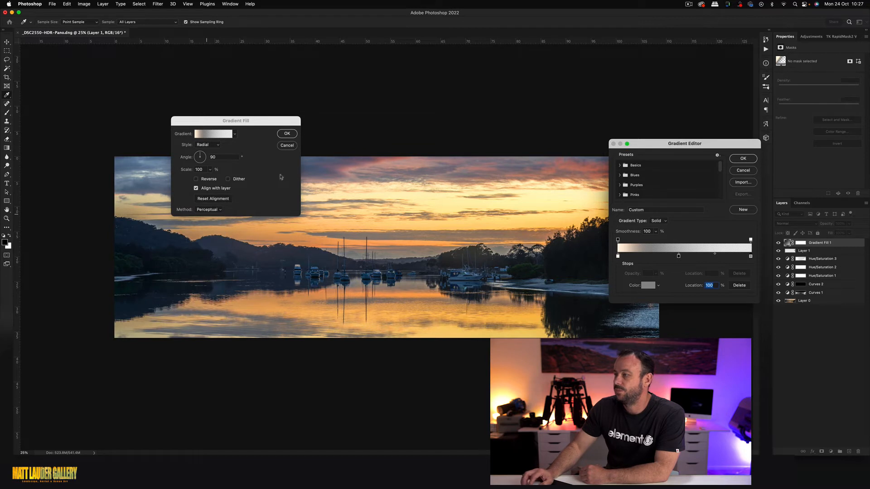
Set the gradient's middle colour stop at 46% to a soft orange, d0af6e
left_click(679, 256)
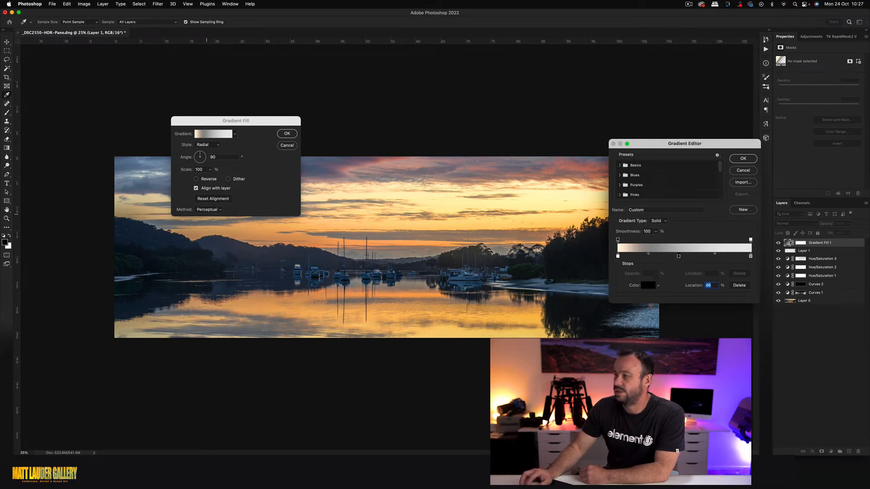
left_click(640, 286)
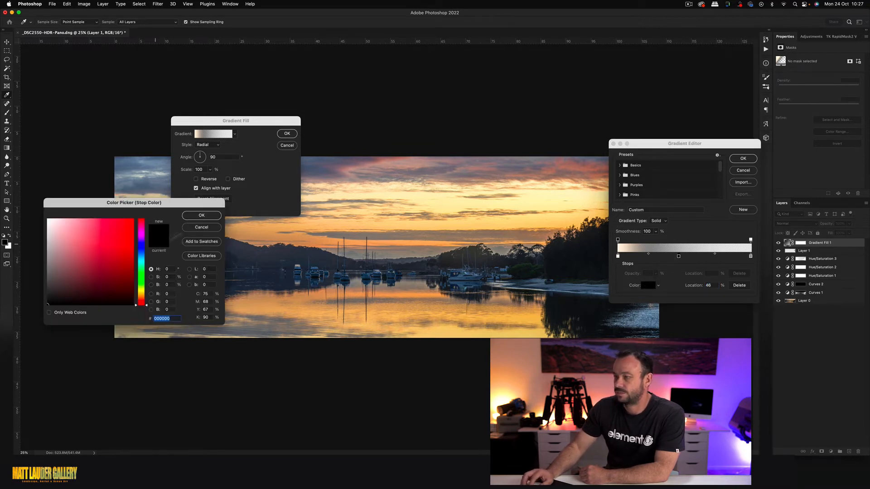
left_click_drag(148, 308, 147, 296)
left_click(101, 238)
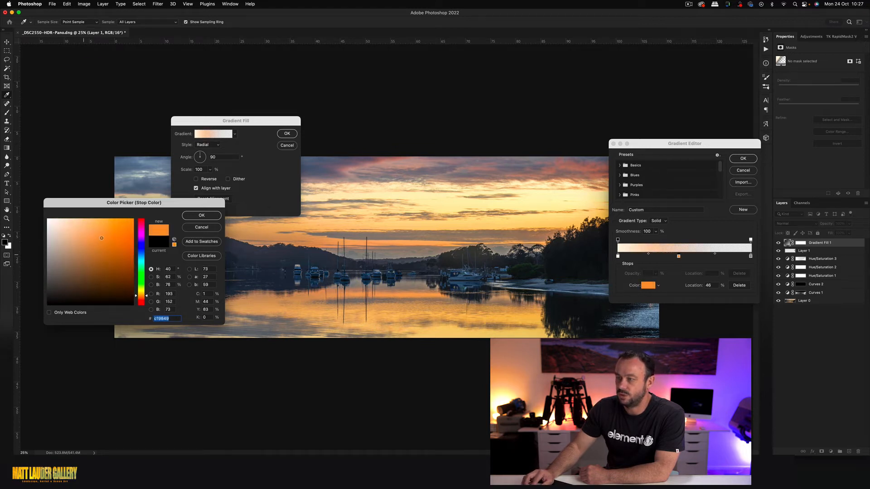
left_click_drag(97, 238, 85, 238)
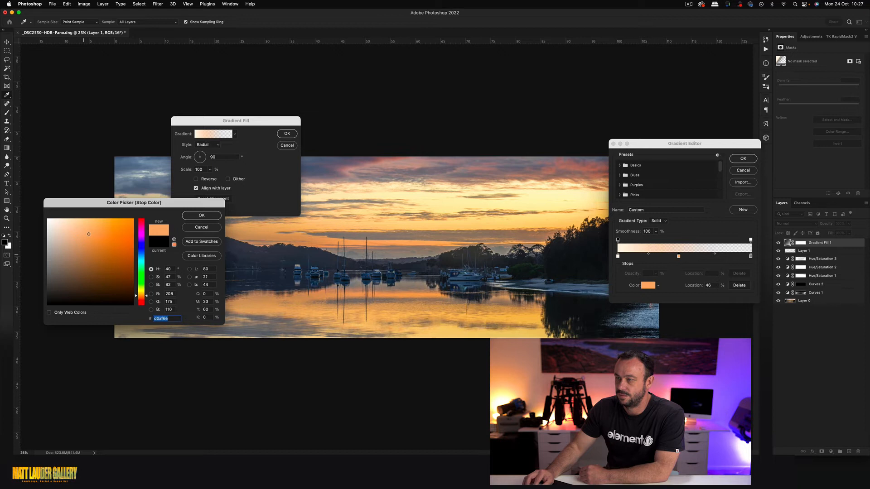
left_click(201, 215)
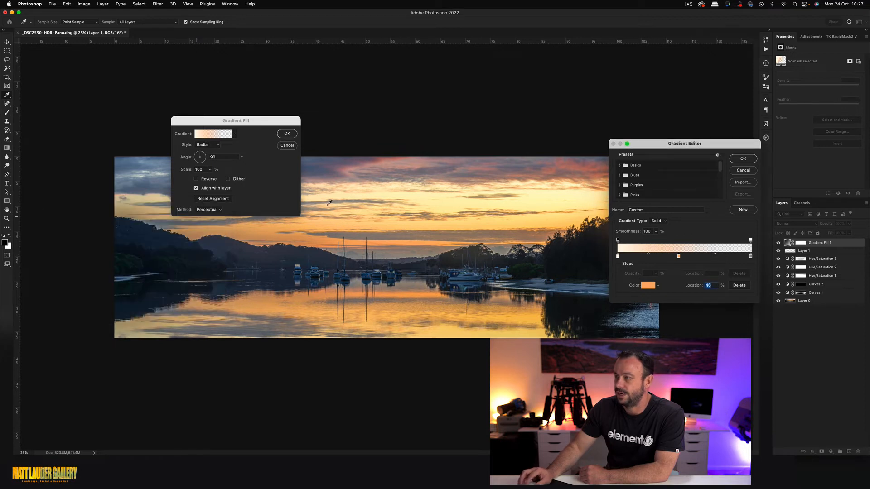
Accept the edited gradient fill and change its layer's blend mode to Soft Light
left_click(742, 161)
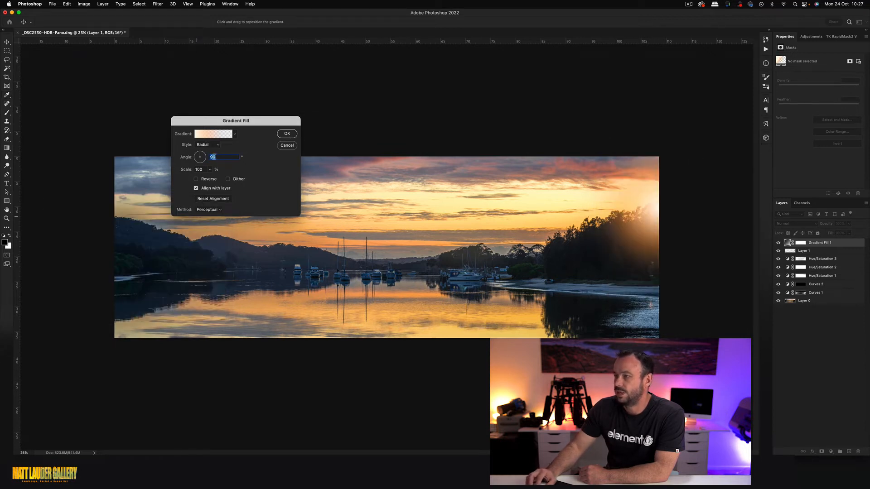
left_click(287, 133)
left_click(809, 224)
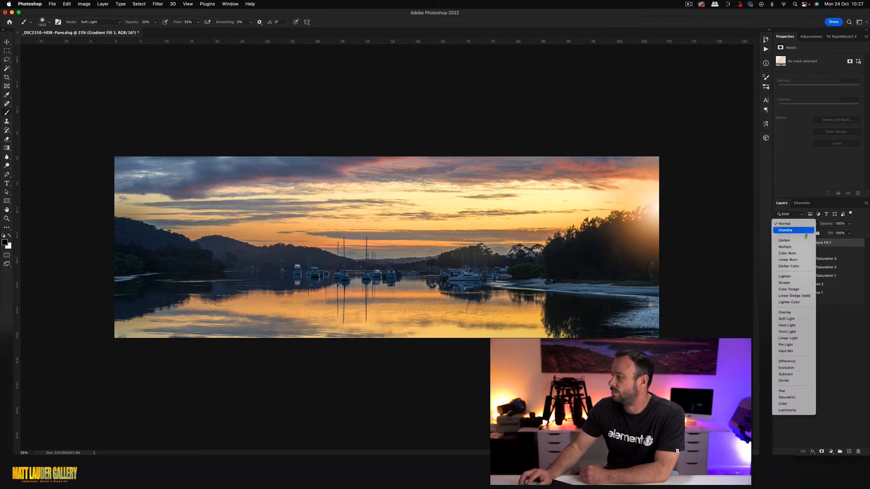
left_click(794, 320)
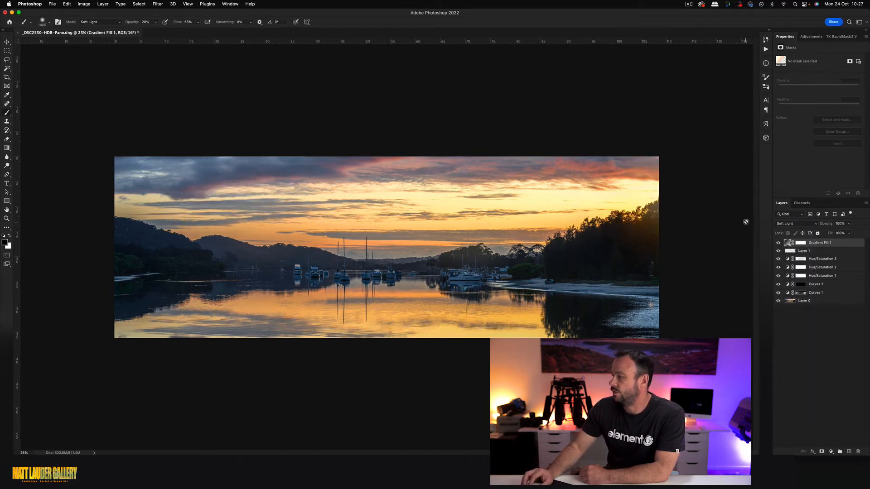
Reopen the gradient fill settings and set the angle to 61.61° and the scale to 239%
double_click(787, 244)
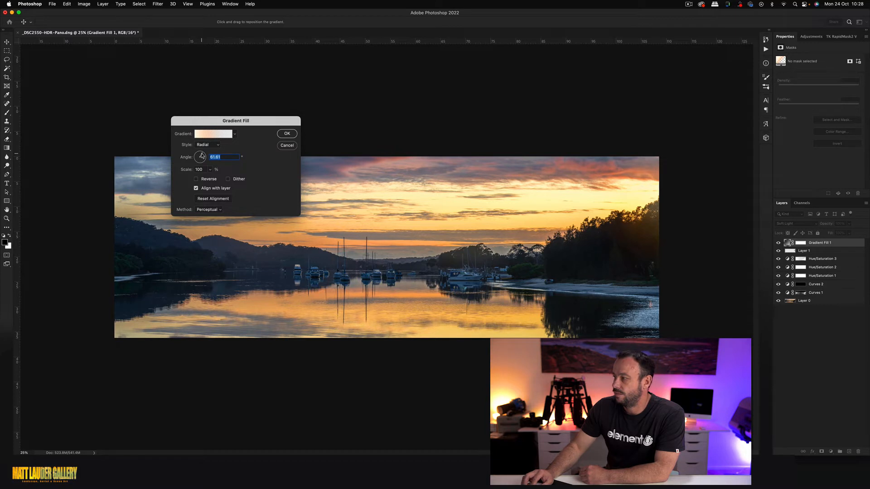
left_click(210, 170)
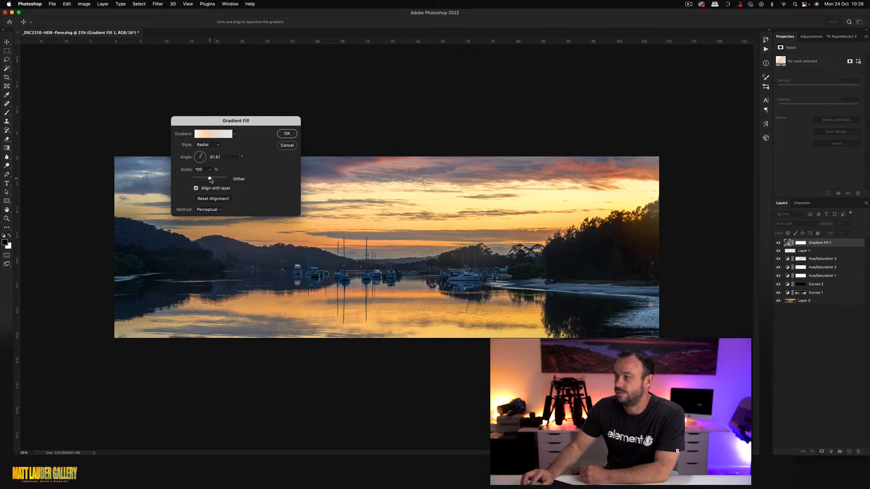
left_click_drag(214, 180, 215, 180)
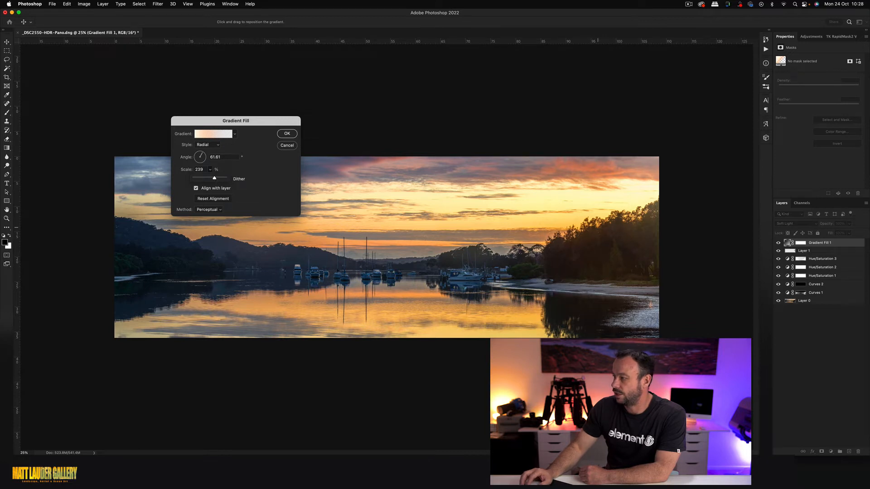
left_click(290, 134)
key("Return")
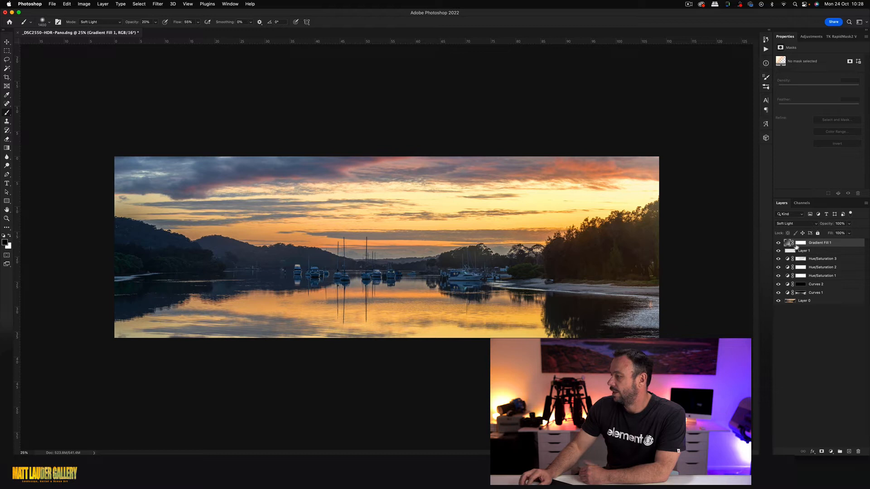
Lower the Gradient Fill 1 layer's opacity to 78%
left_click(849, 233)
mouse_move(851, 233)
left_mouse_down()
mouse_move(817, 233)
mouse_move(834, 233)
left_mouse_up()
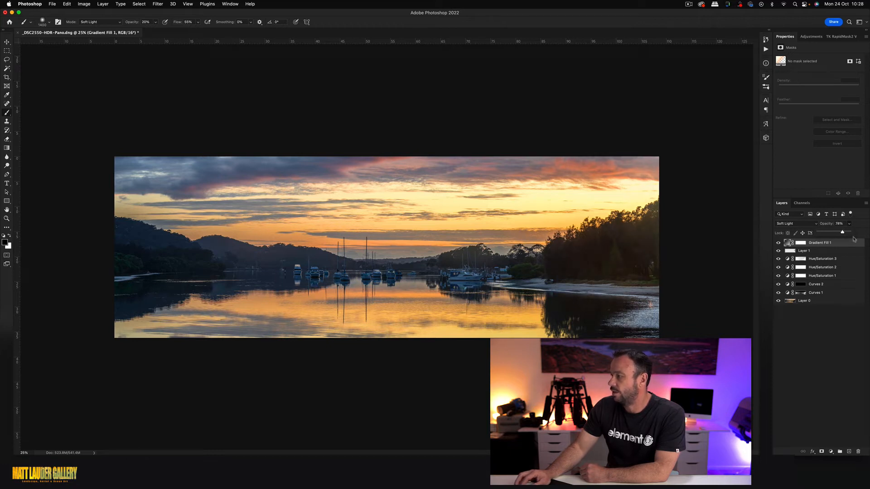
left_click(841, 245)
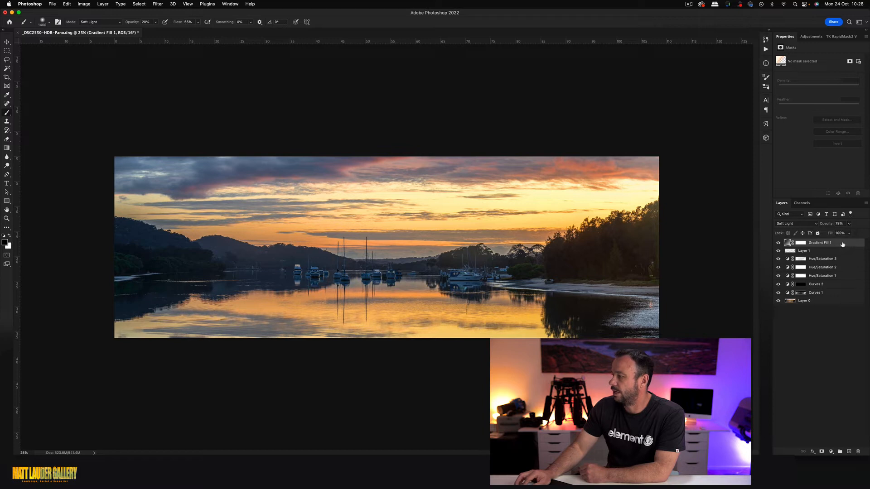
Split the black Blend If slider for the Underlying Layer to keep the gradient glow out of the deepest shadows
double_click(843, 245)
left_click_drag(553, 234, 359, 144)
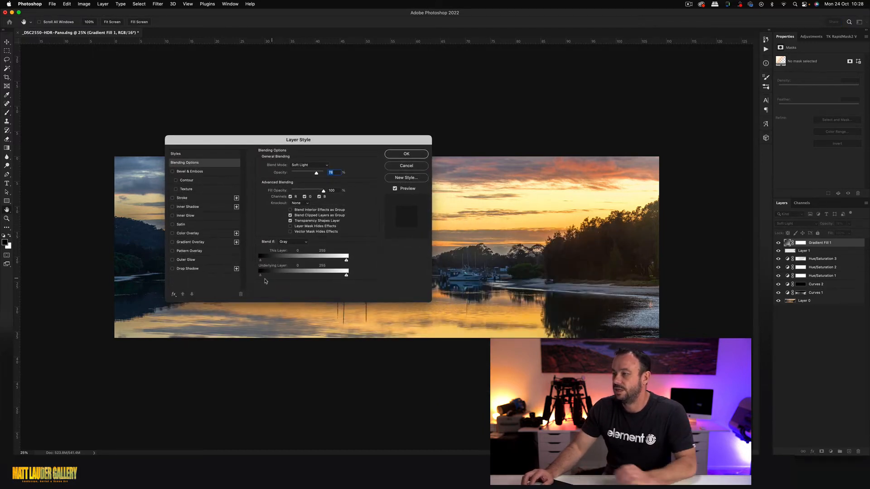
key("alt")
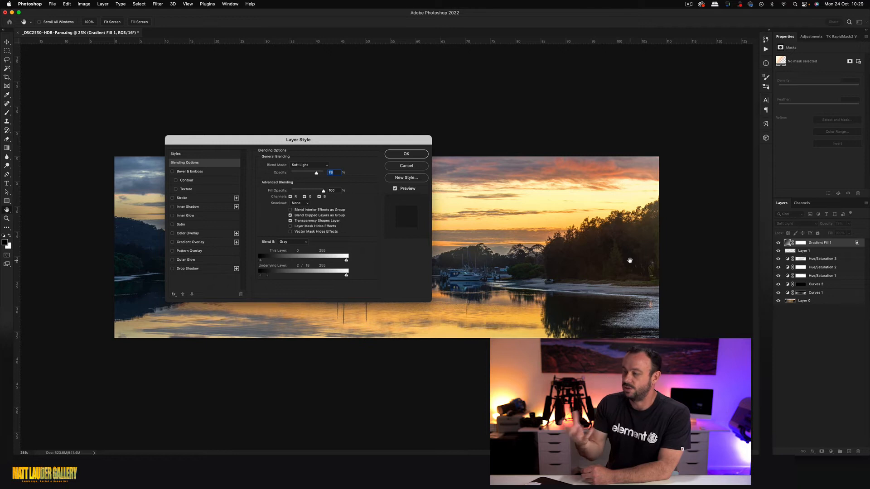
left_click(414, 156)
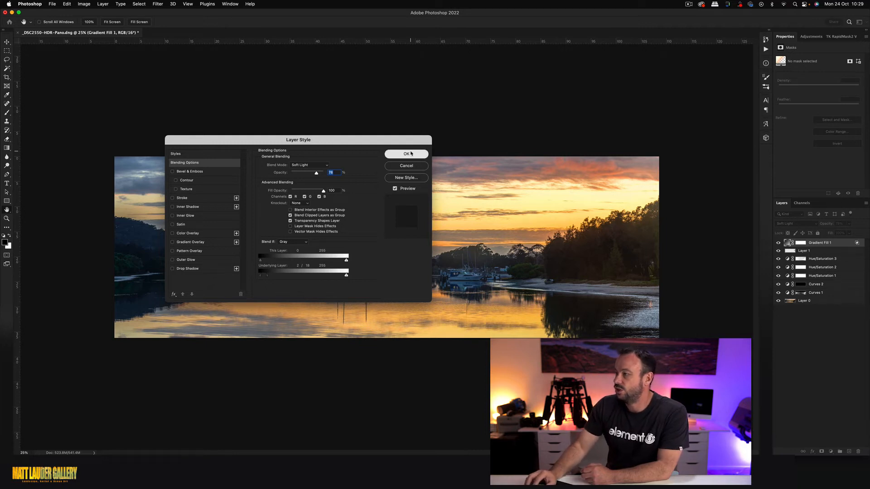
Compare the panorama with the gradient glow switched off and on, and select the gradient layer's mask
left_click(778, 243)
left_click(779, 243)
left_click(801, 244)
left_click(778, 243)
left_click(779, 244)
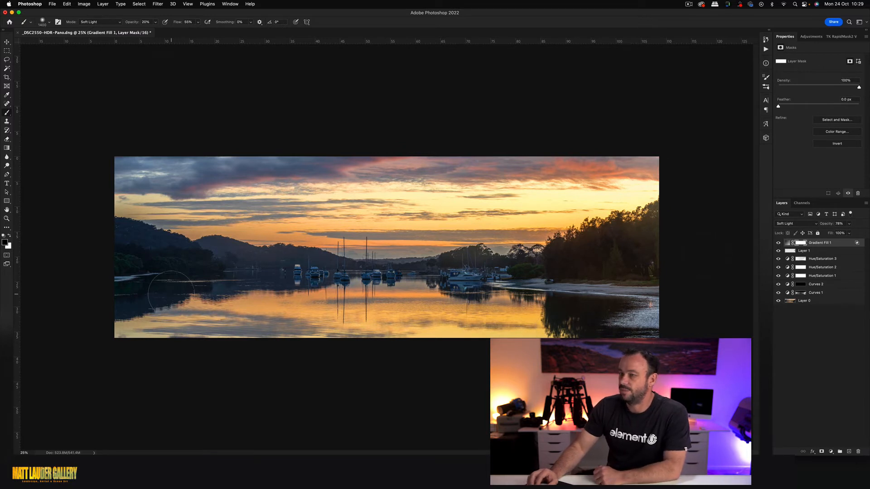
Paint black on the gradient mask over the lower-right water with a 1600 px Normal-mode brush at 20% opacity, and inspect the mask
key("bracketright")
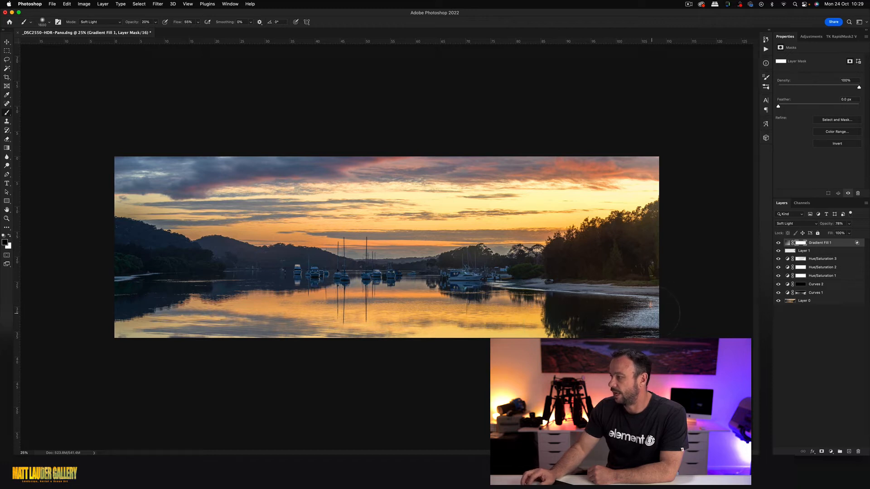
left_click(100, 22)
left_click(88, 10)
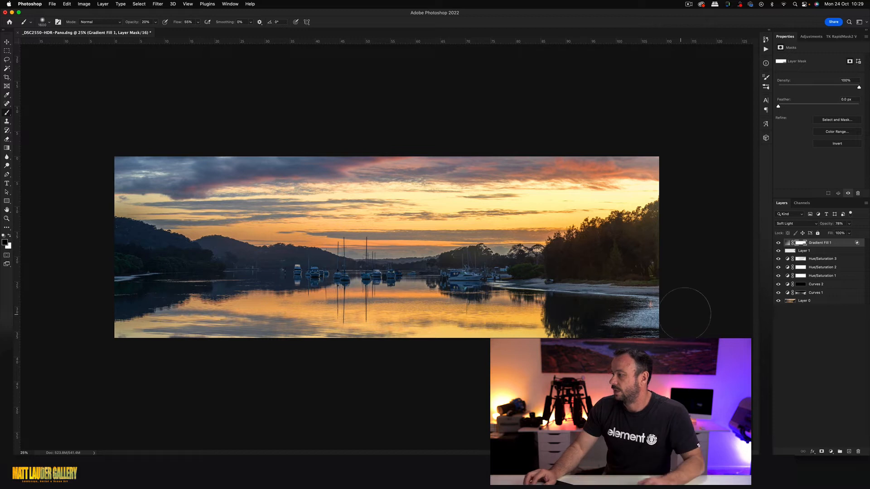
left_click(800, 243, "alt")
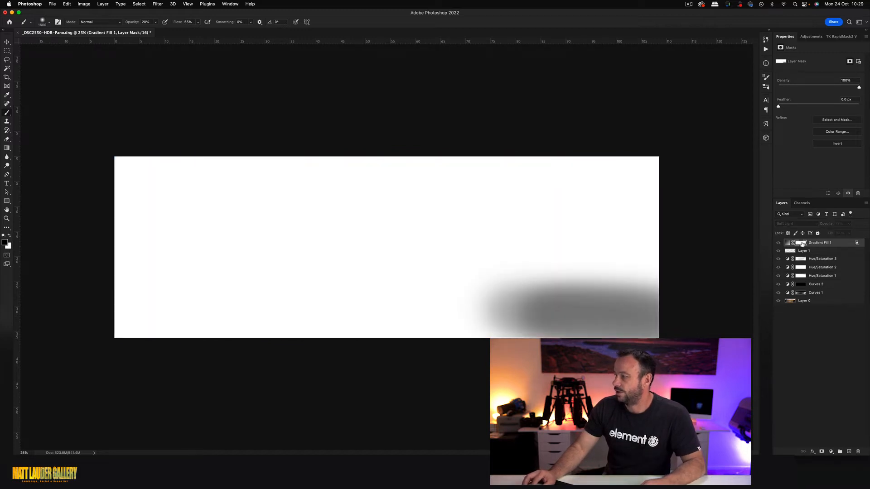
left_click(802, 244, "alt")
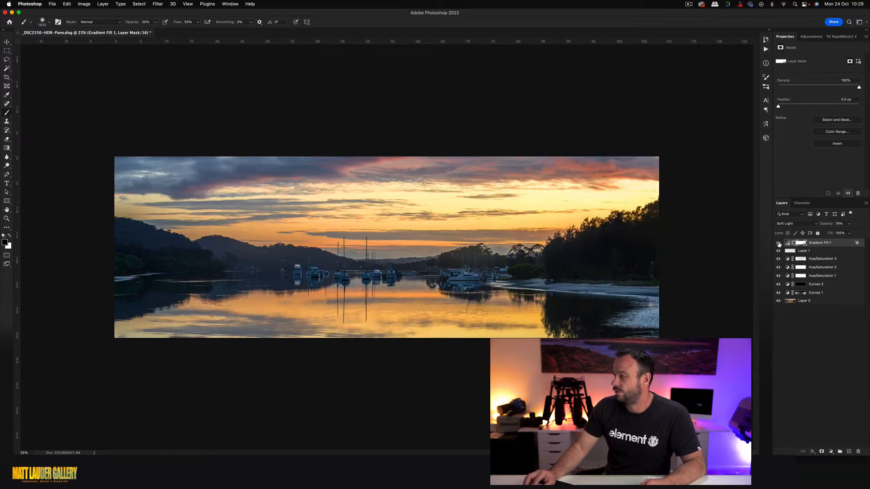
Reduce the brush to 1300 px, compare the gradient glow off and on, and lower its layer opacity to 47%
key("bracketleft")
key("bracketleft")
key("bracketleft")
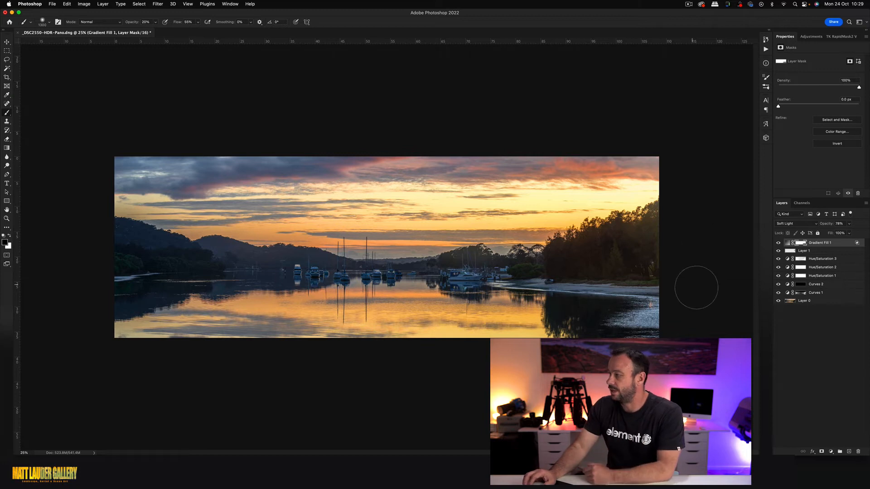
left_click(777, 243)
left_click(778, 243)
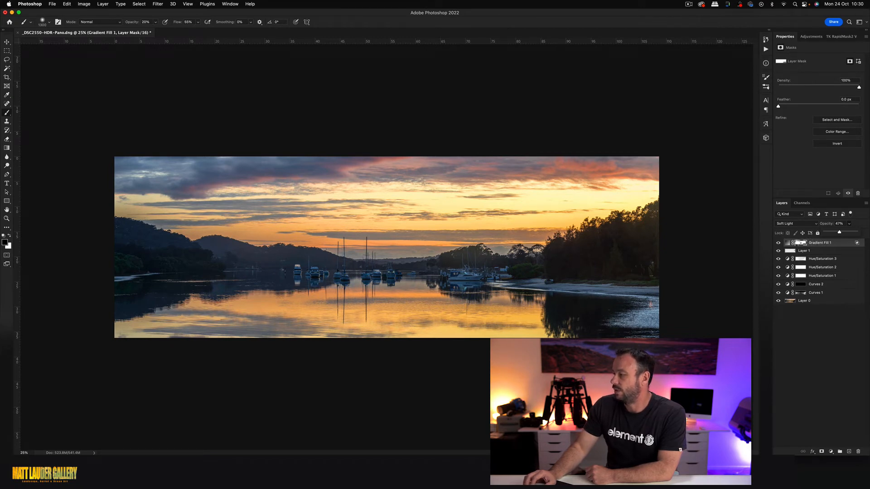
Stamp all visible layers into a new merged layer and delete that layer again
key("super+alt+shift+e")
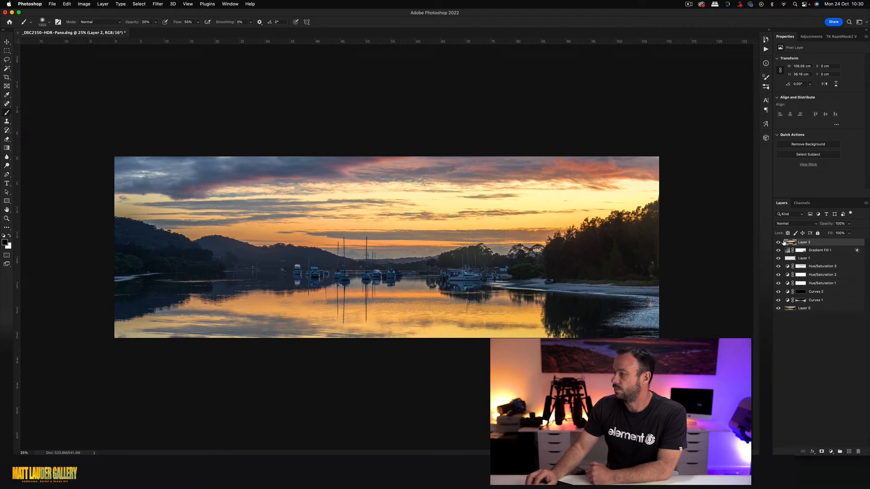
left_click_drag(787, 243, 858, 452)
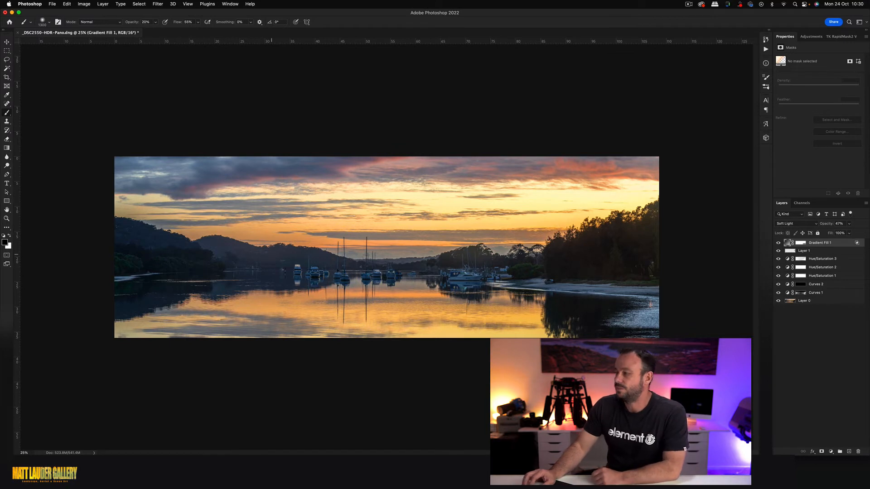
Add a Selective Color adjustment layer and mask it with Color Range sampled from the dark left hillside at Fuzziness 70
left_click(830, 452)
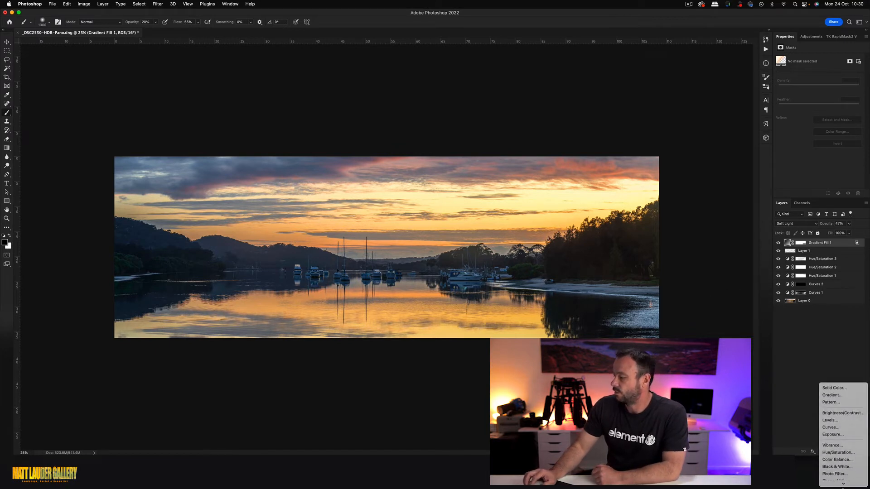
left_click(839, 482)
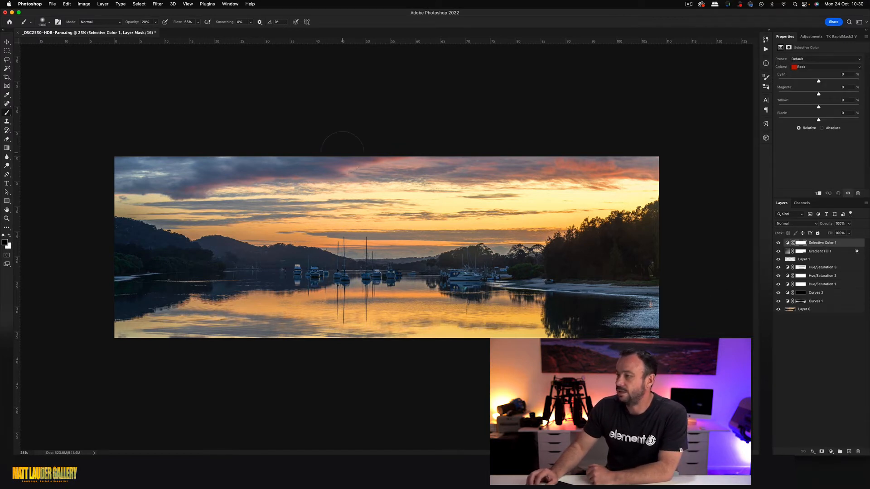
left_click(790, 48)
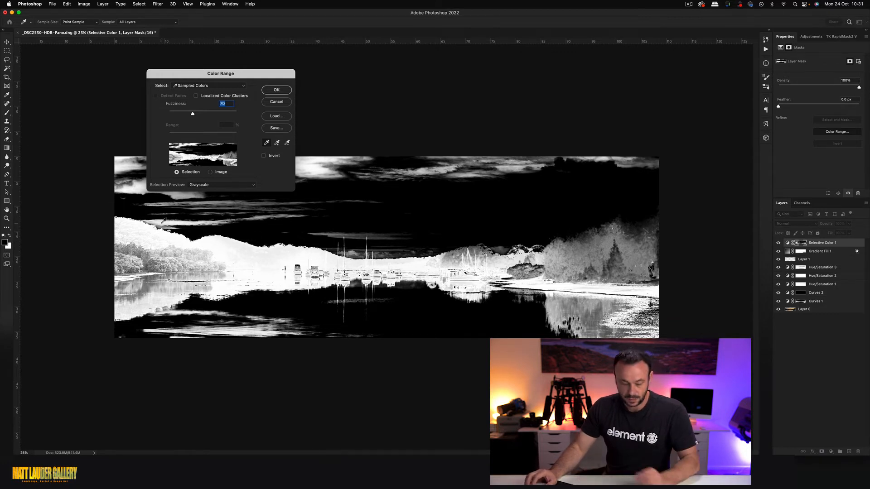
left_click(149, 224)
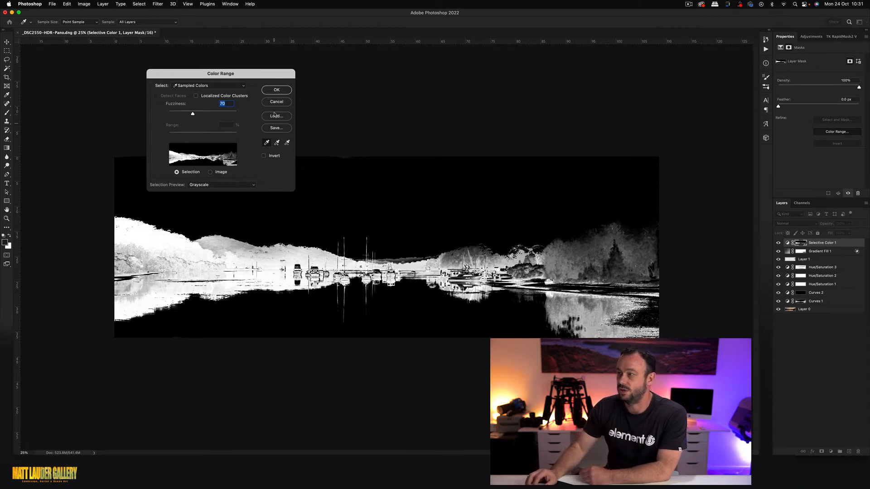
left_click(279, 90)
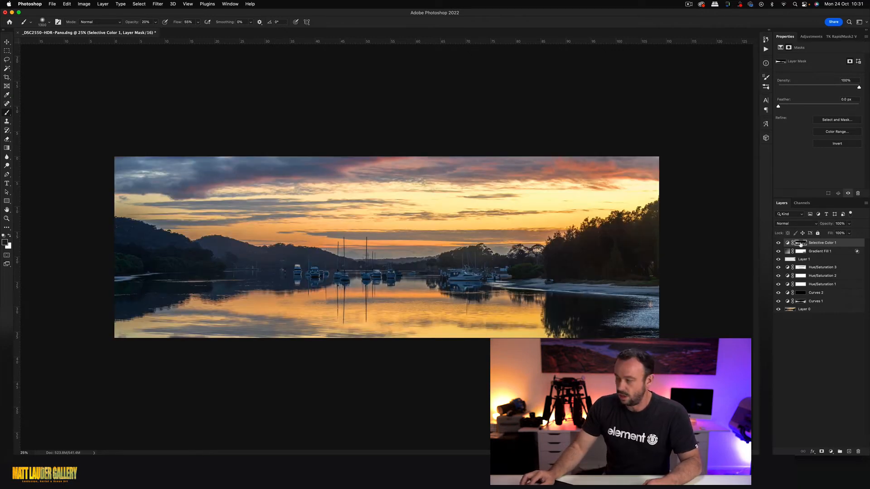
Display the Selective Color layer's mask on its own and set a white brush to Soft Light mode, 100% opacity and 800 px
left_click(800, 244, "alt")
key("z")
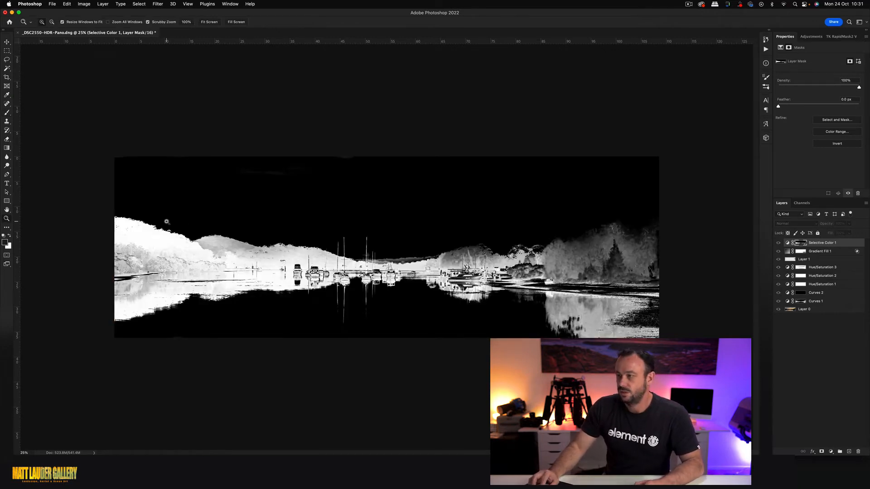
left_click(166, 222)
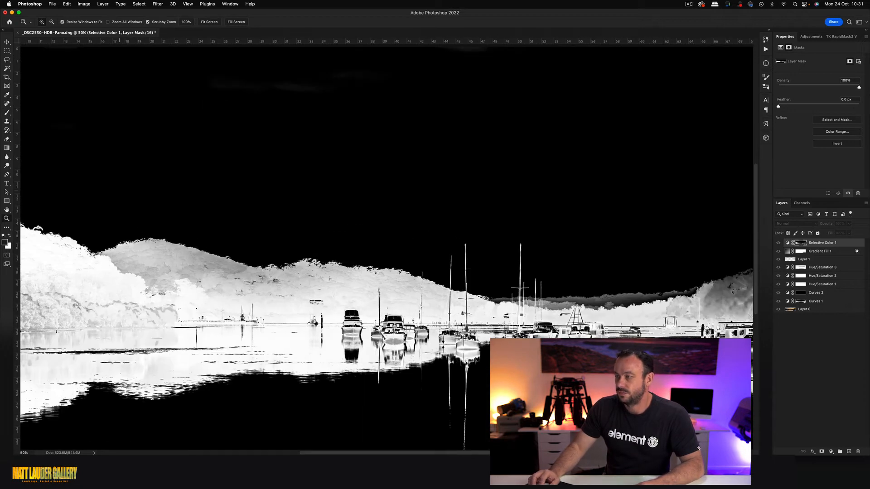
left_click(140, 239)
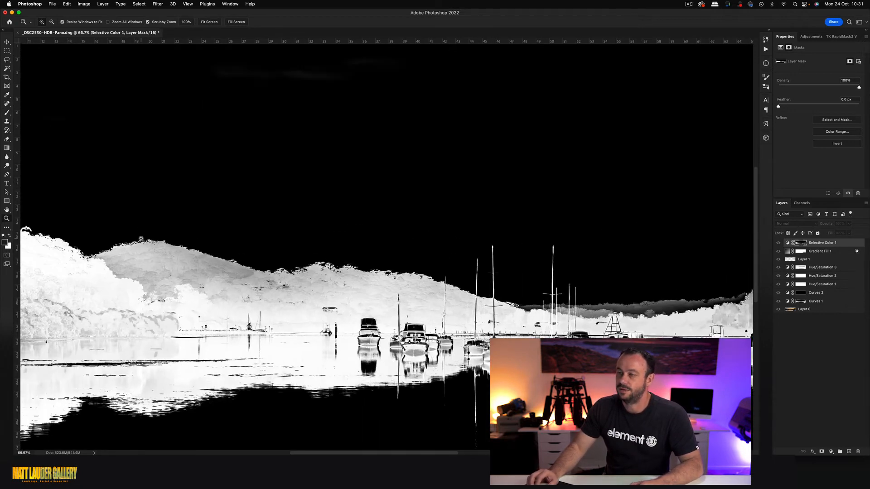
scroll(91, 256, "left", 10)
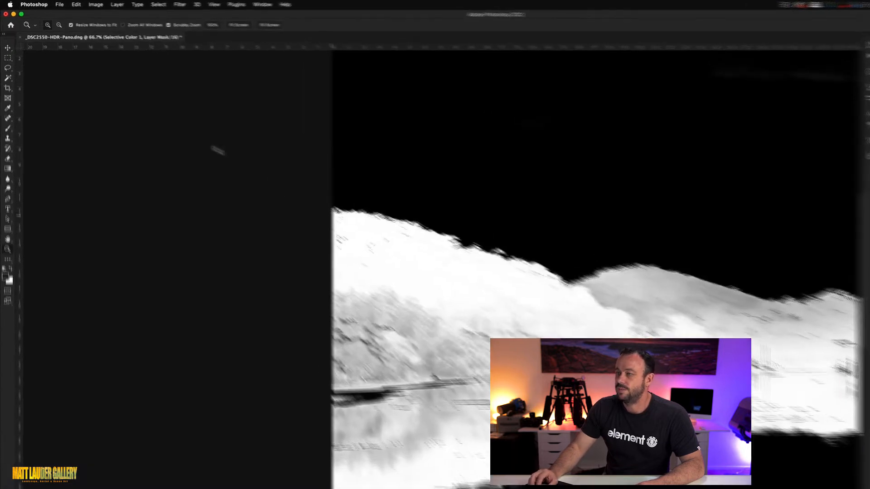
key("b")
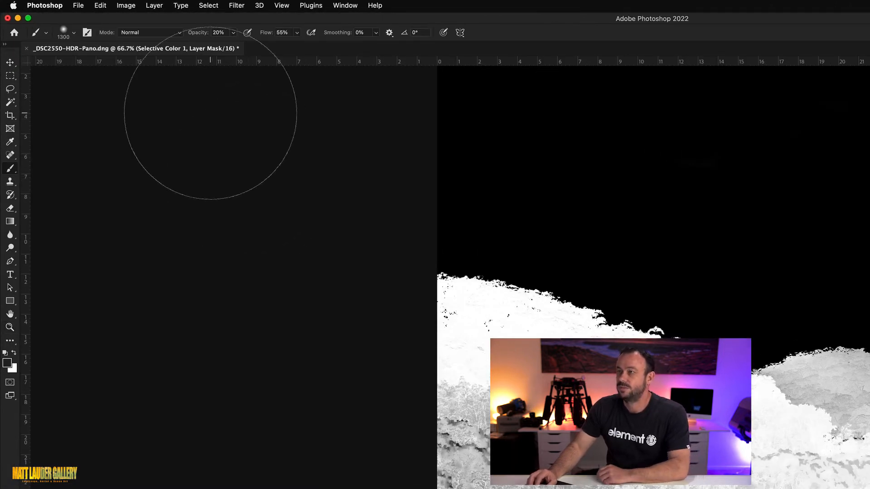
left_click(145, 32)
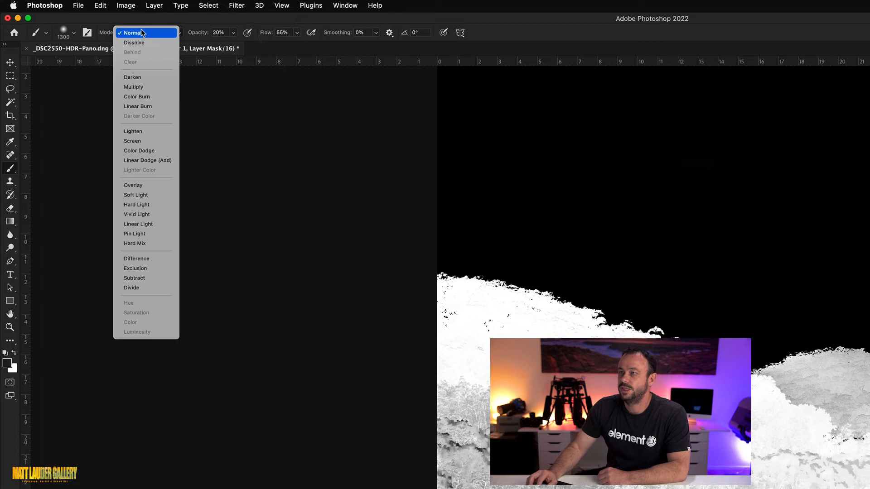
left_click(143, 195)
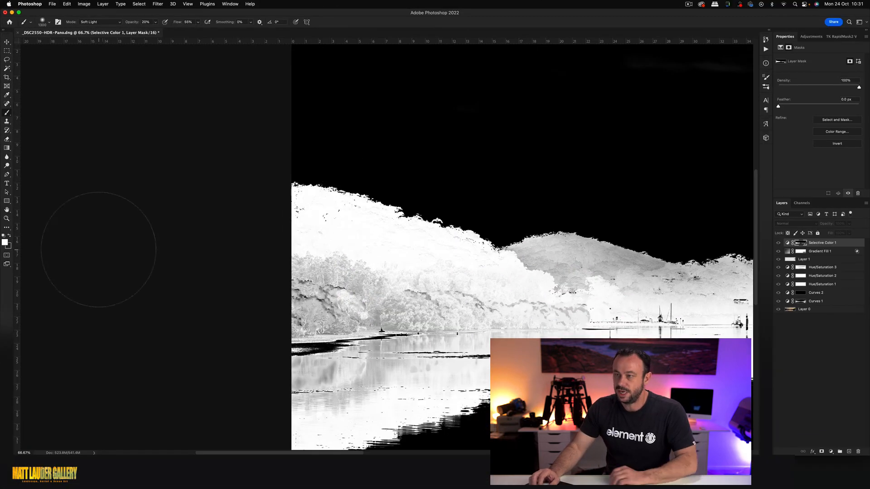
left_click(156, 22)
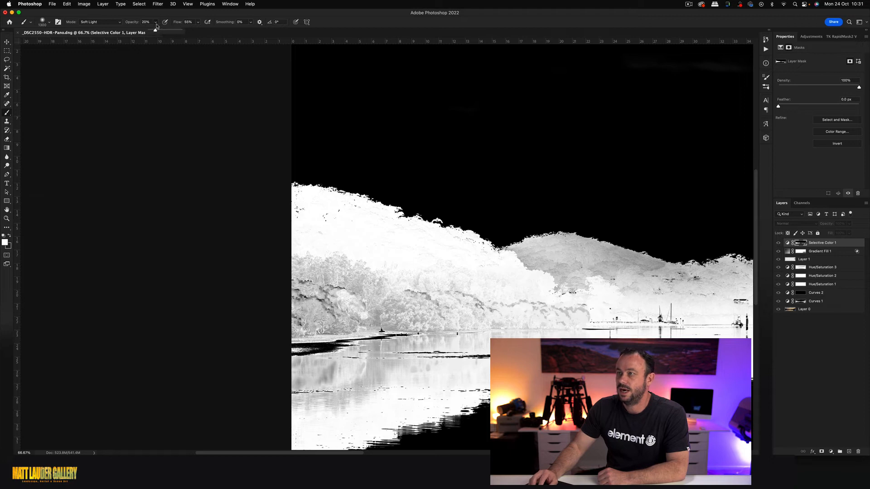
key("bracketleft")
key("bracketleft")
key("bracketleft")
key("bracketleft")
key("bracketleft")
Paint white over the grey areas of the left and distant hills in the mask, and return to the normal image view
left_click_drag(569, 194, 376, 187)
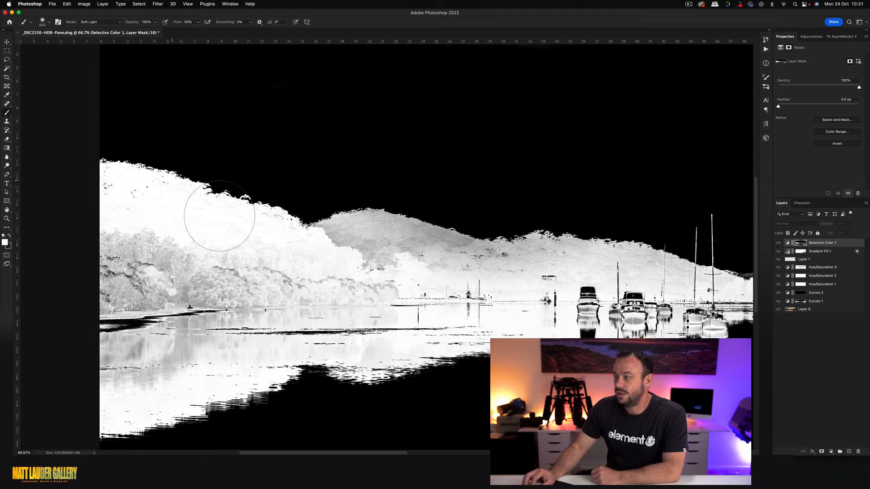
mouse_move(409, 243)
left_mouse_down()
mouse_move(366, 243)
mouse_move(362, 233)
left_mouse_up()
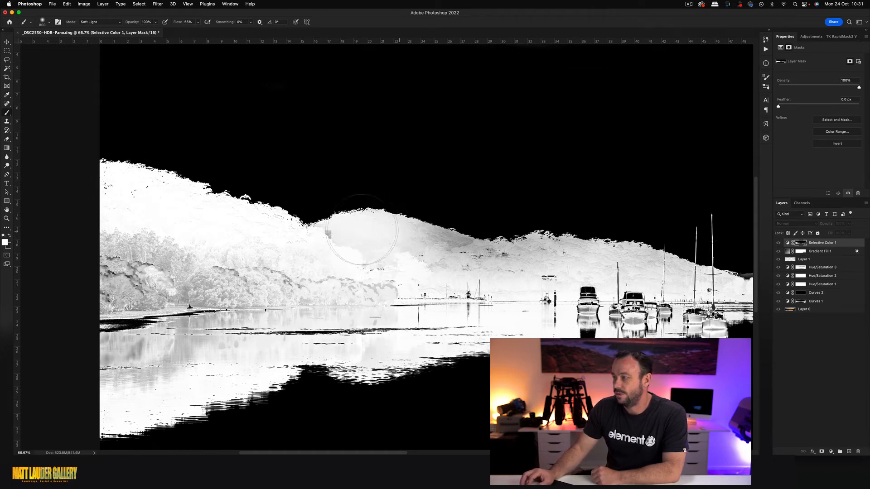
left_click_drag(451, 250, 543, 252)
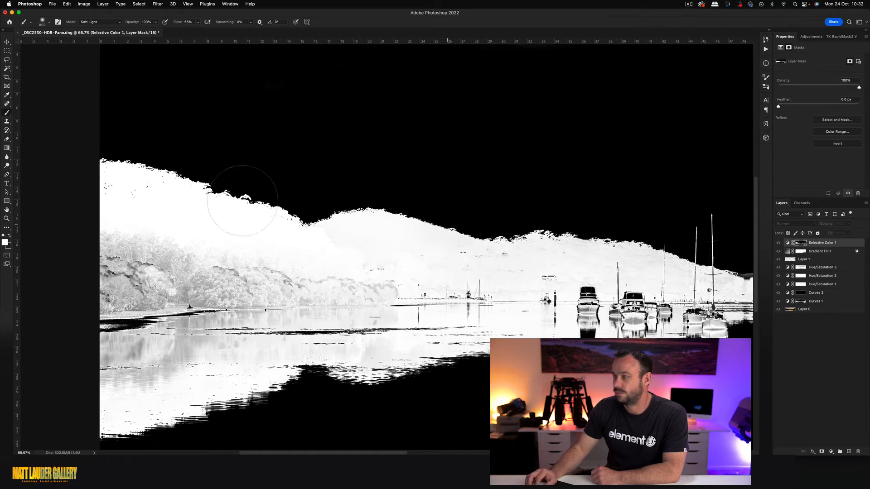
key("z")
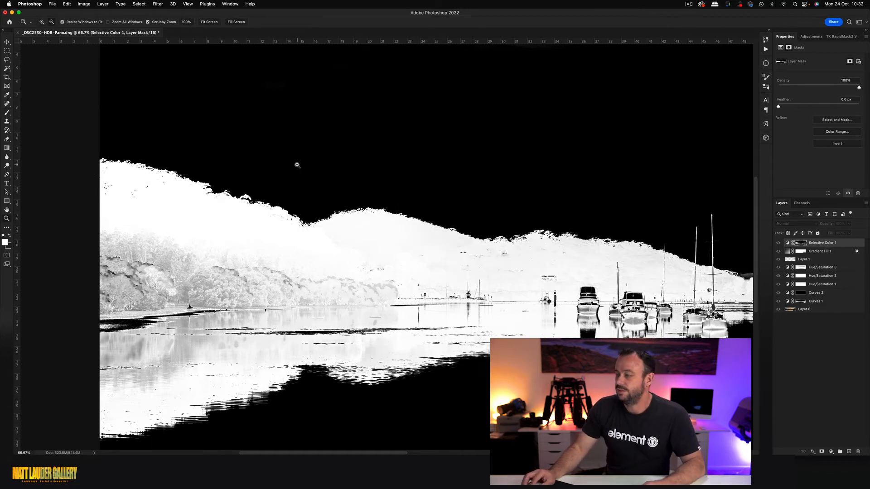
left_click(295, 164, "alt")
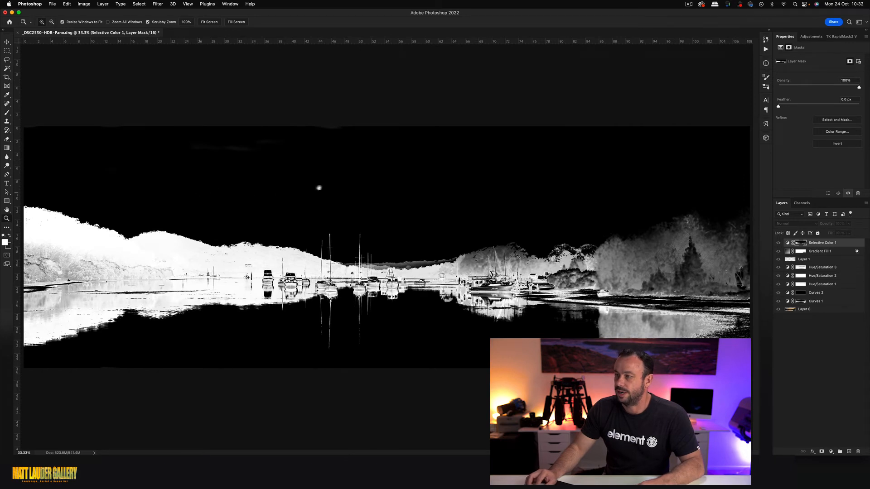
left_click(788, 244)
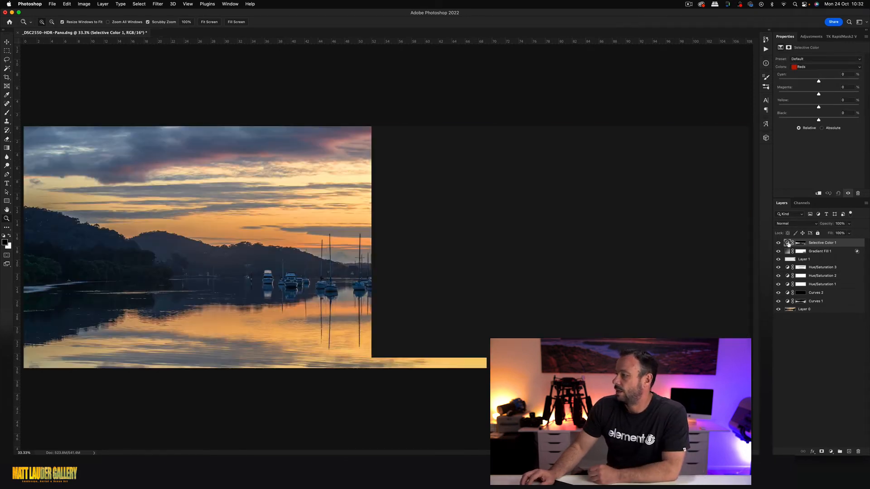
Add a blank layer above the Selective Color adjustment and set its blend mode to Soft Light
left_click(849, 452)
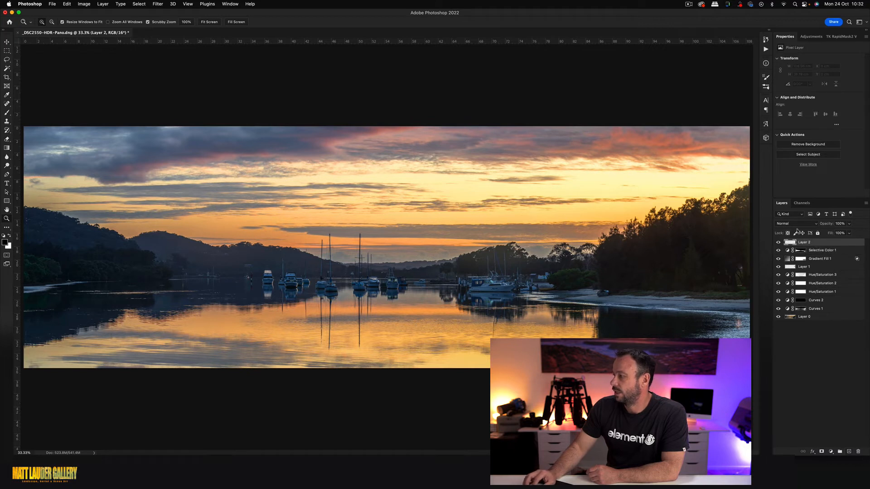
left_click(797, 224)
left_click(791, 319)
Set the foreground colour to the warm tone #ceb176, sampled from the orange sky just above the distant hills
left_click(800, 251)
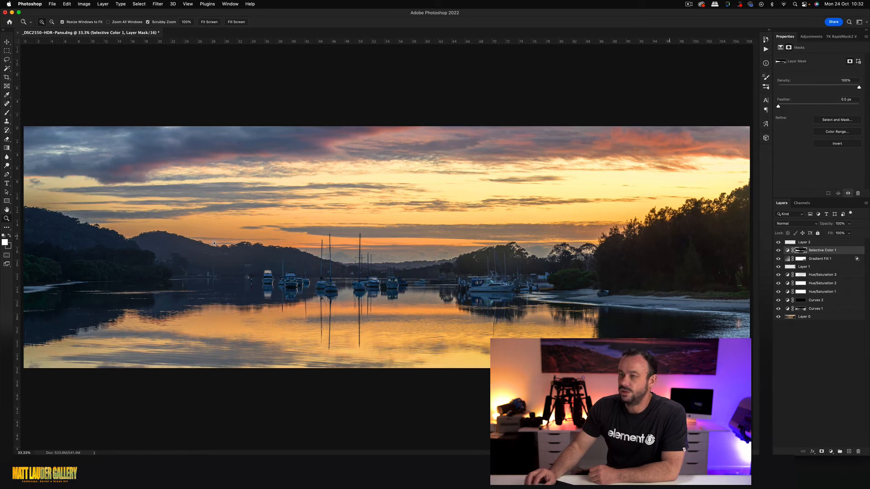
left_click(5, 242)
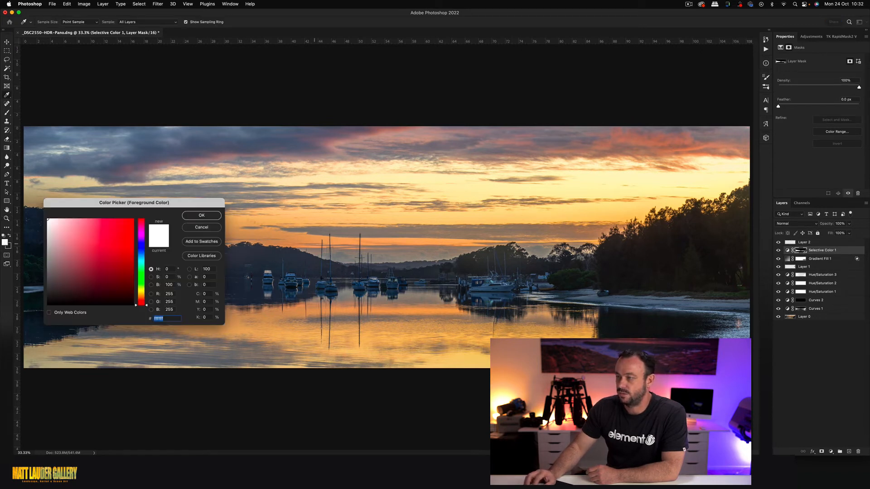
left_click_drag(187, 205, 303, 304)
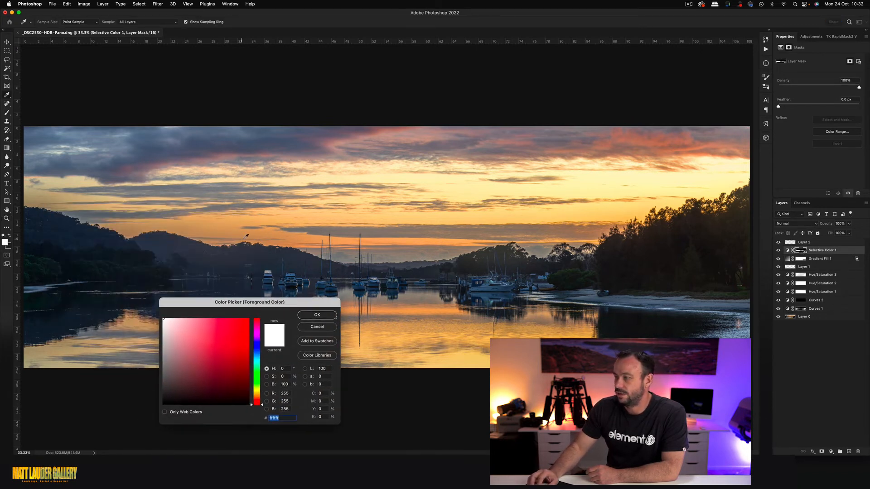
left_click(239, 237)
left_click(201, 339)
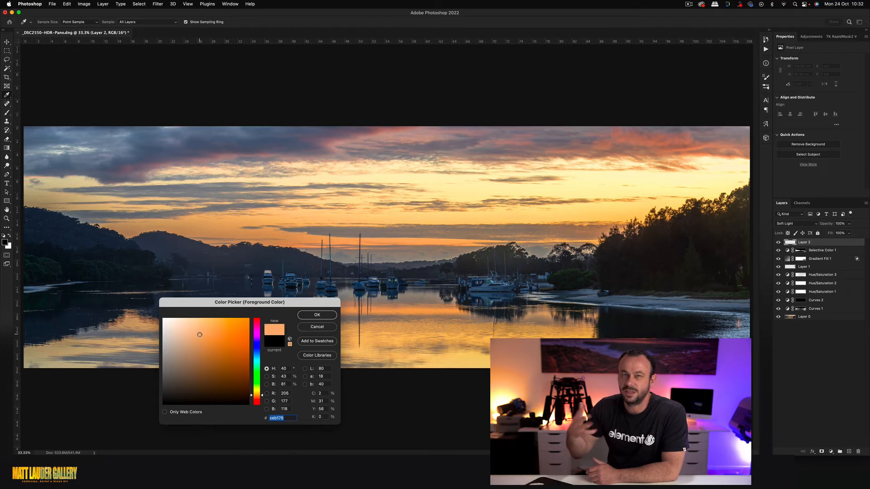
left_click(314, 315)
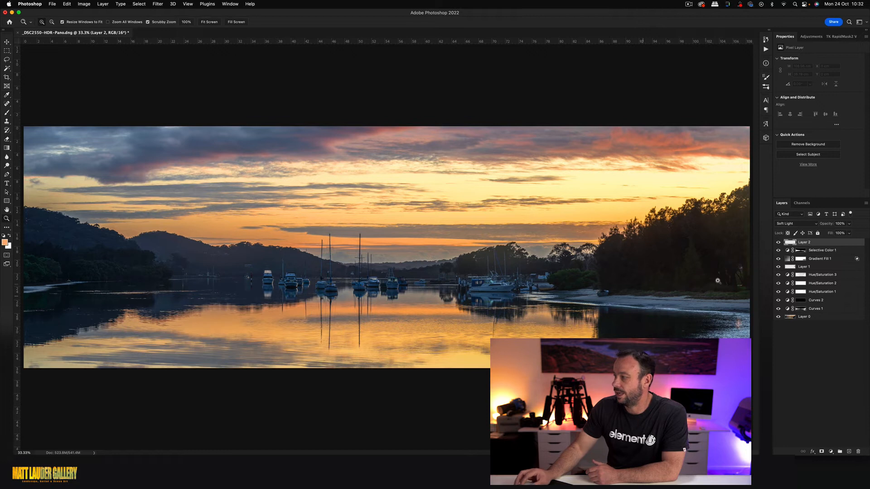
Rename the Selective Color adjustment layer as "sc left mask"
double_click(821, 251)
type("sc")
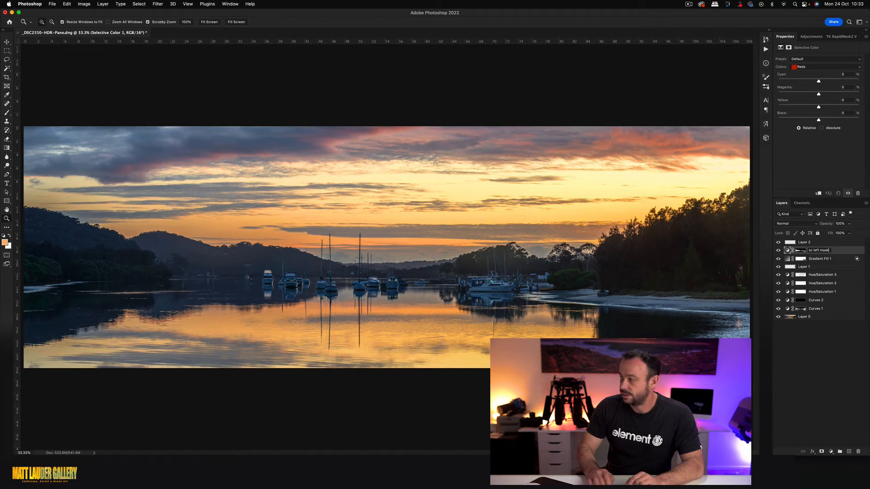
type(" left mask")
key("Return")
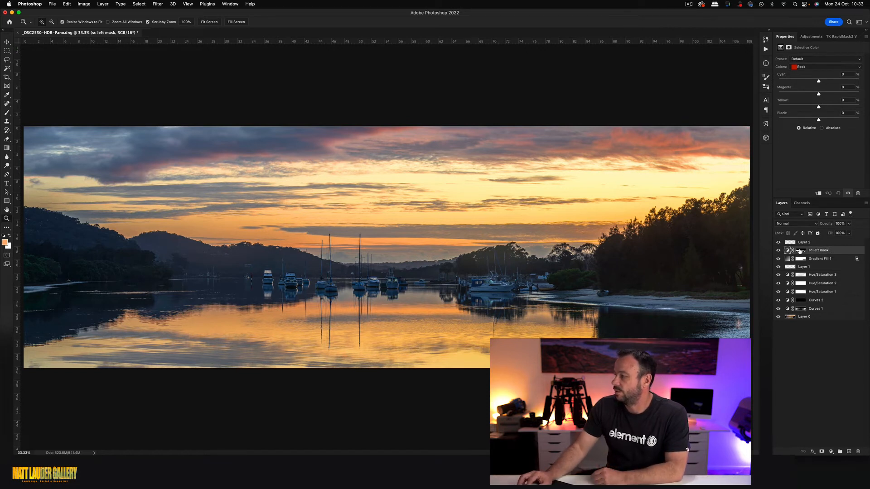
Load the "sc left mask" layer's mask as a selection, hide the selection outline, and make the blank Soft Light layer active
left_click(799, 250)
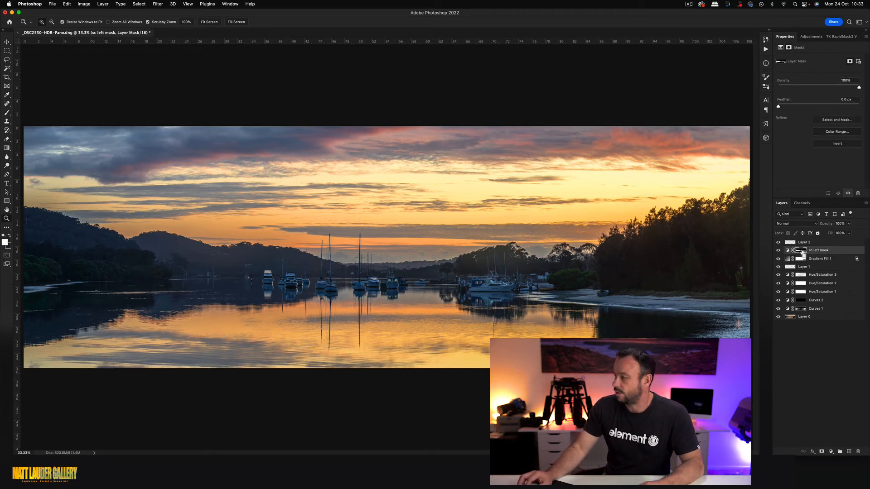
left_click(801, 251, "super")
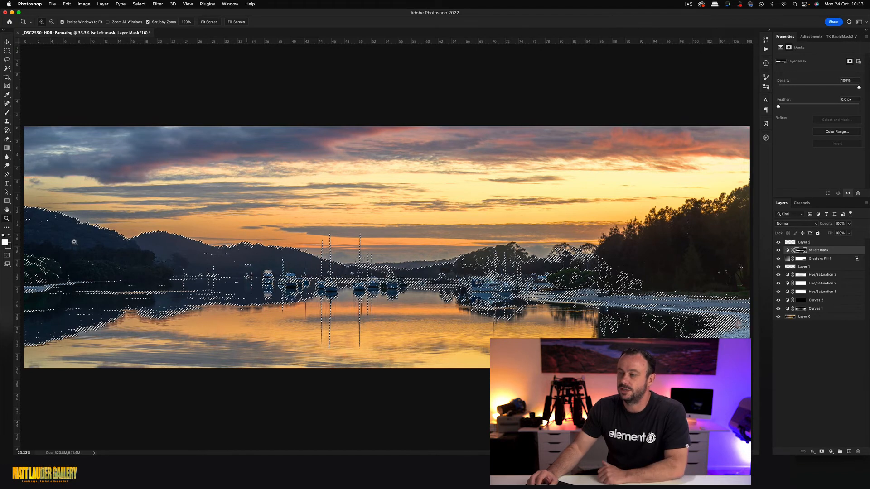
key("super+d")
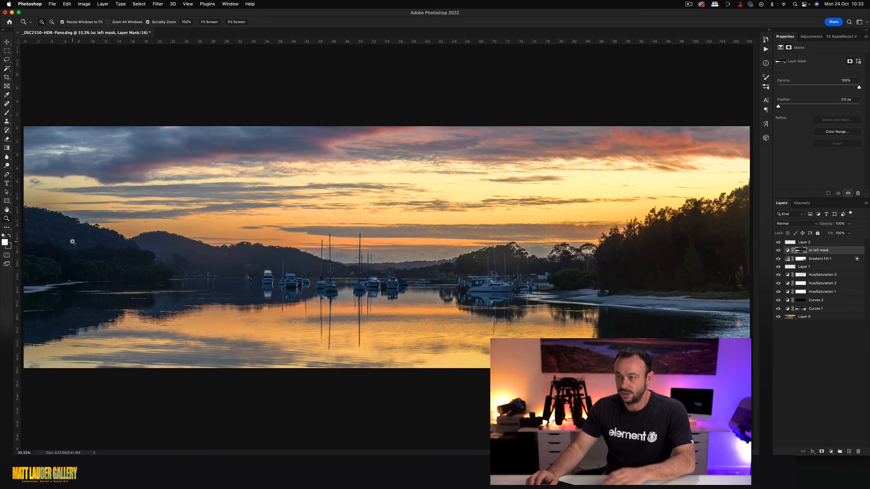
left_click(797, 243)
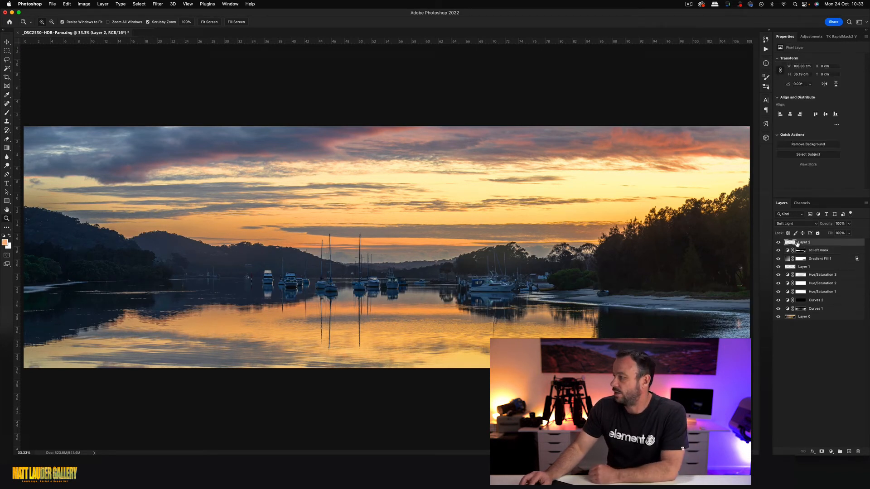
Set the brush to 10% opacity, change the foreground colour to the richer orange #c79b42, and paint warm light over the left hills
key("b")
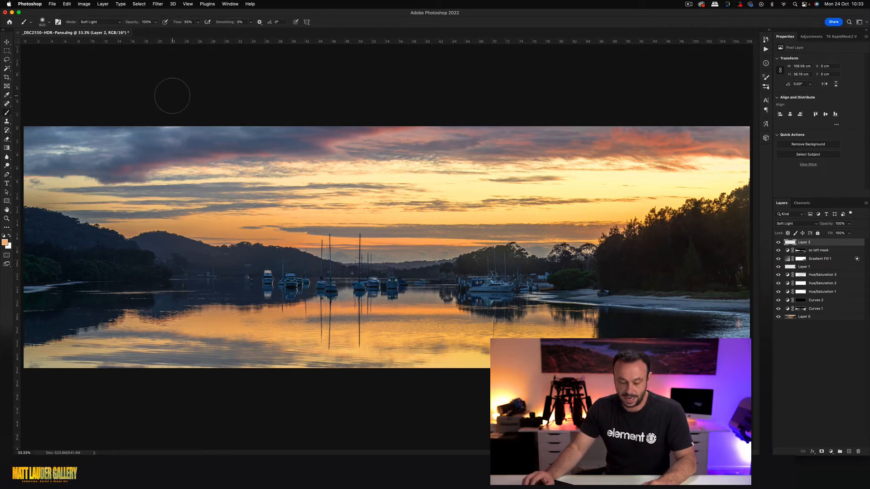
key("bracketright")
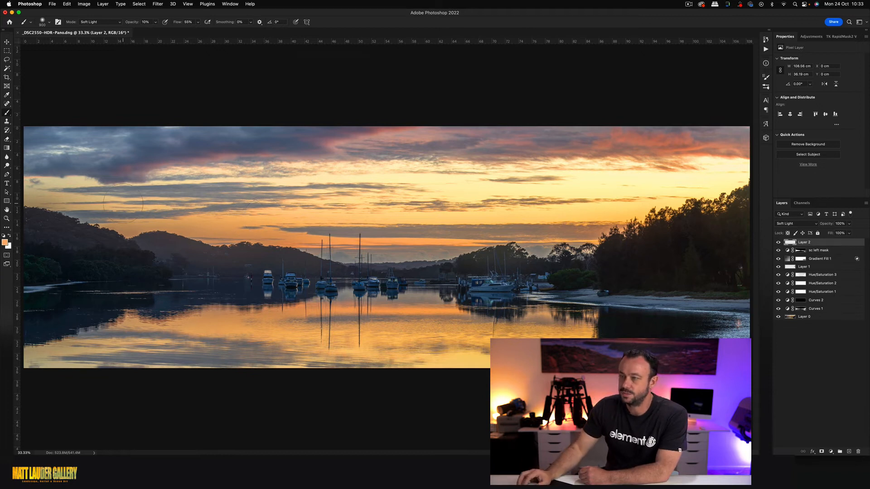
left_click(5, 243)
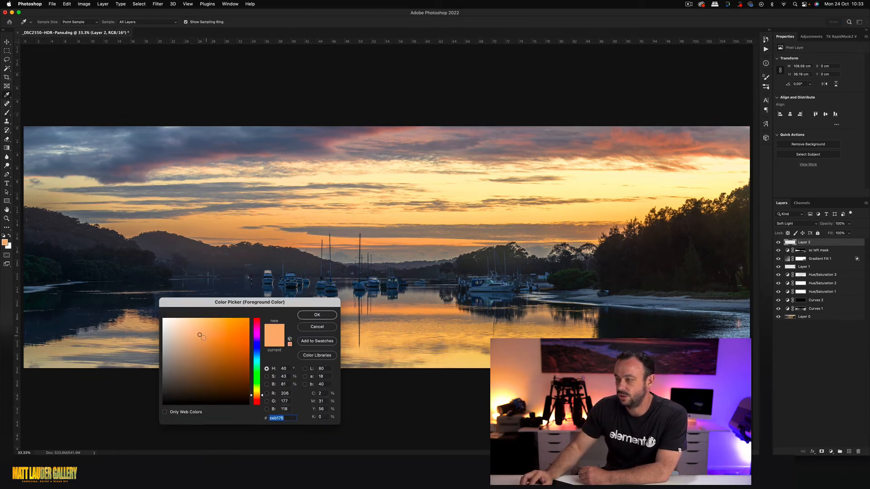
left_click_drag(205, 335, 220, 338)
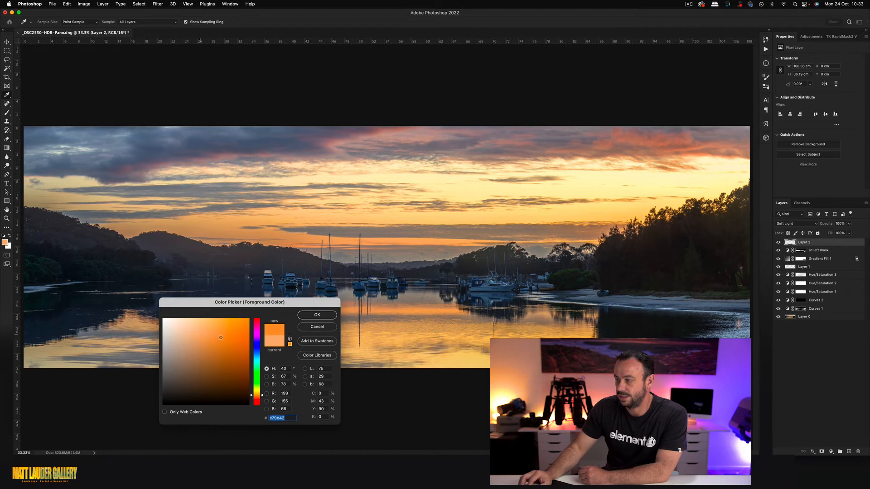
left_click(325, 316)
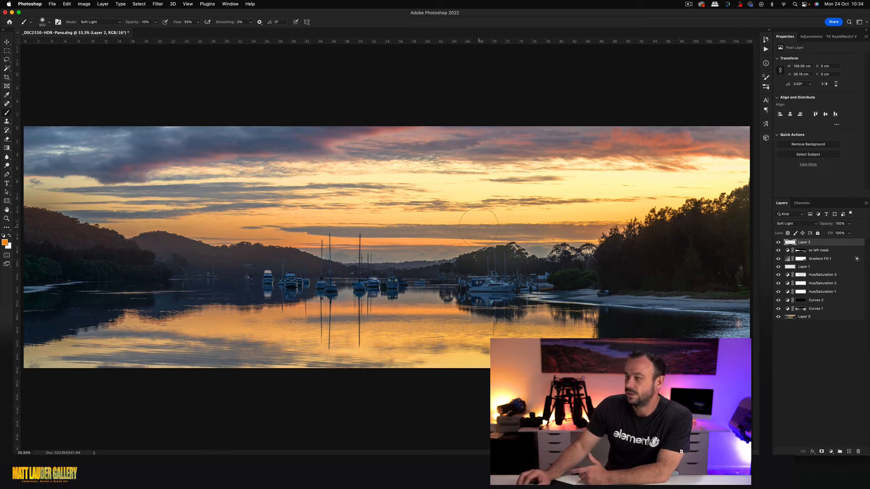
In the painted layer's Blend If settings, split the Underlying Layer's black slider to 0 / 47 to protect the darkest shadows
double_click(834, 244)
left_click_drag(298, 141, 391, 231)
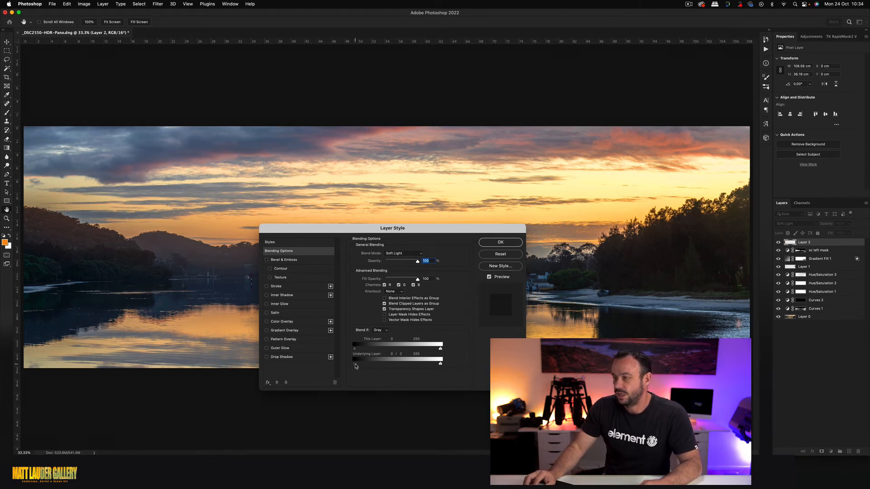
left_click_drag(364, 366, 369, 366)
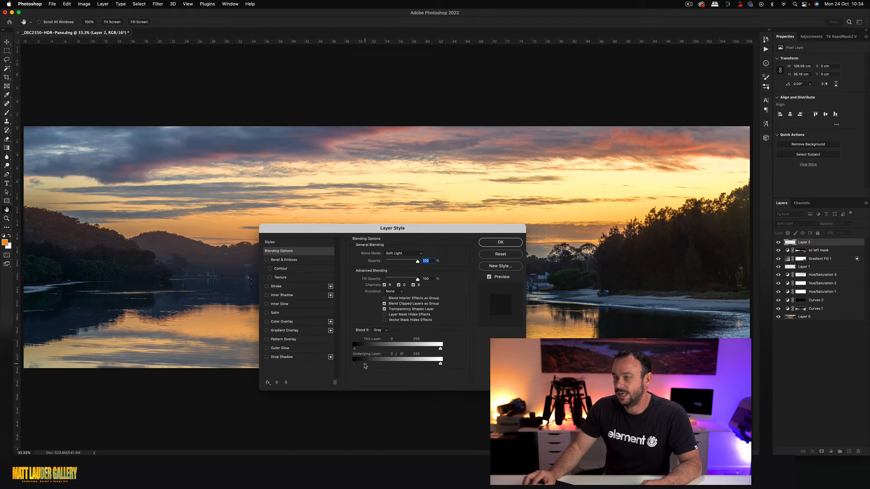
left_click_drag(370, 364, 371, 364)
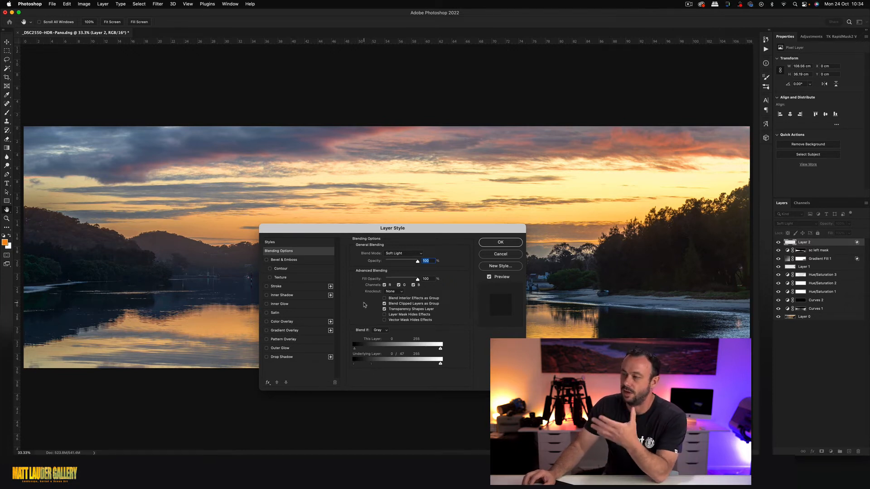
left_click(500, 242)
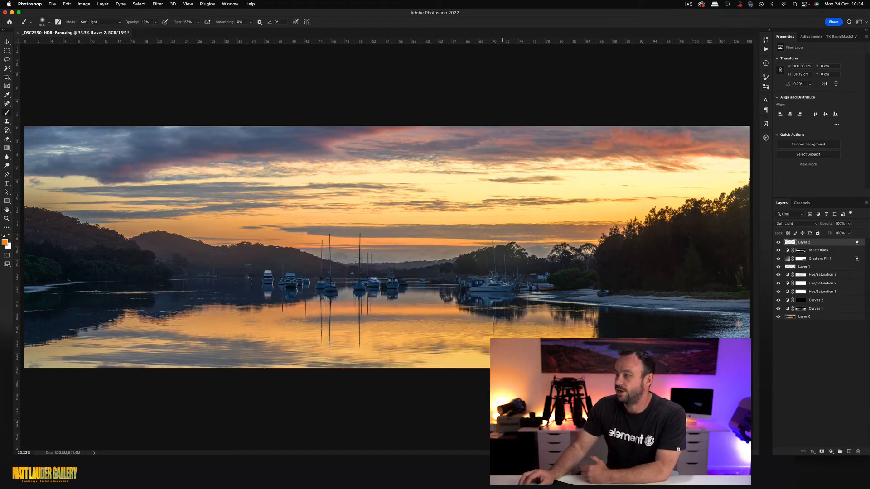
Compare the image with and without the painted light layer, and view the "sc left mask" layer's mask on its own
left_click(778, 243)
left_click(779, 243)
left_click(778, 243)
left_click(778, 243)
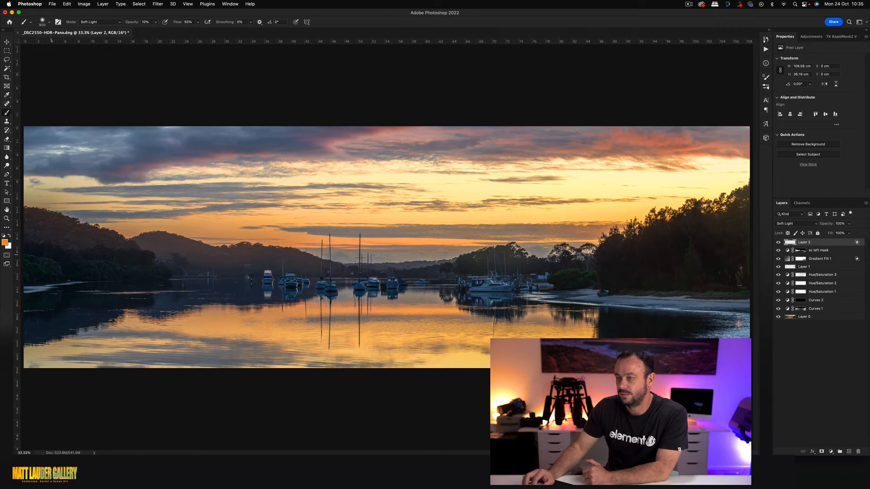
left_click(801, 250, "alt")
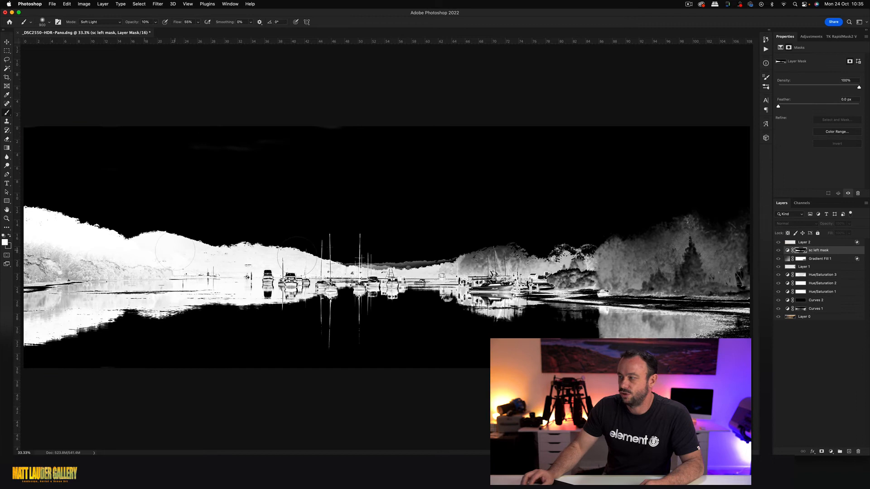
left_click(804, 251)
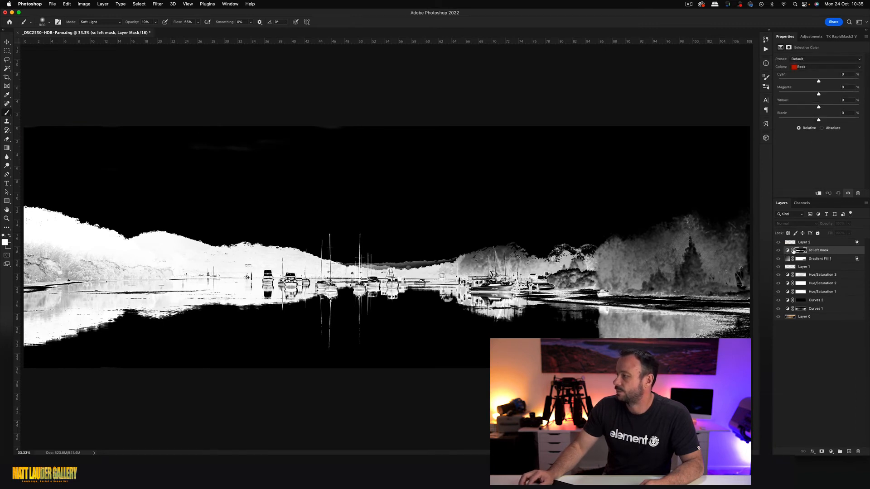
left_click(788, 243)
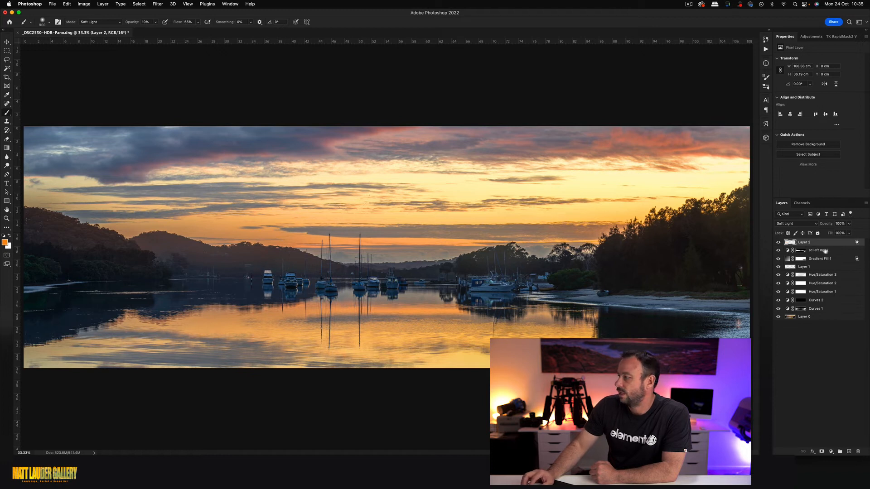
Reduce the painted Soft Light layer's opacity to 75% and compare the image with the layer hidden and shown
left_click(849, 224)
mouse_move(850, 233)
left_mouse_down()
mouse_move(817, 234)
mouse_move(832, 233)
left_mouse_up()
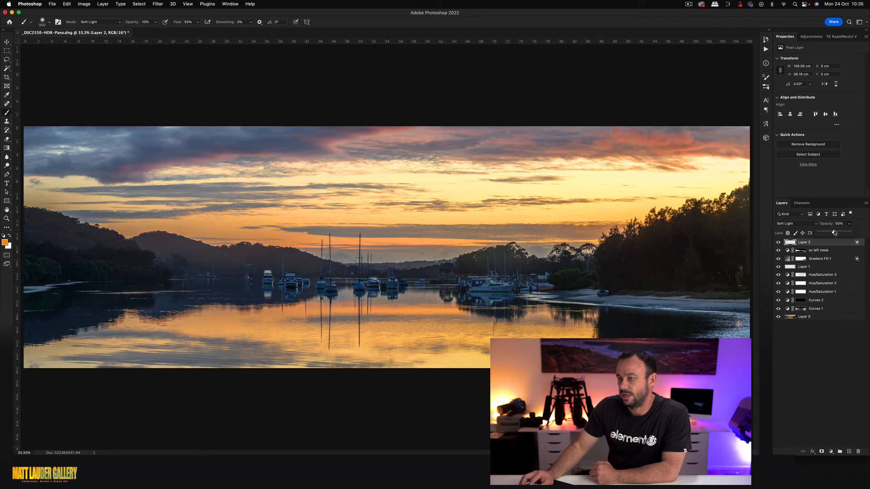
left_click_drag(836, 233, 840, 232)
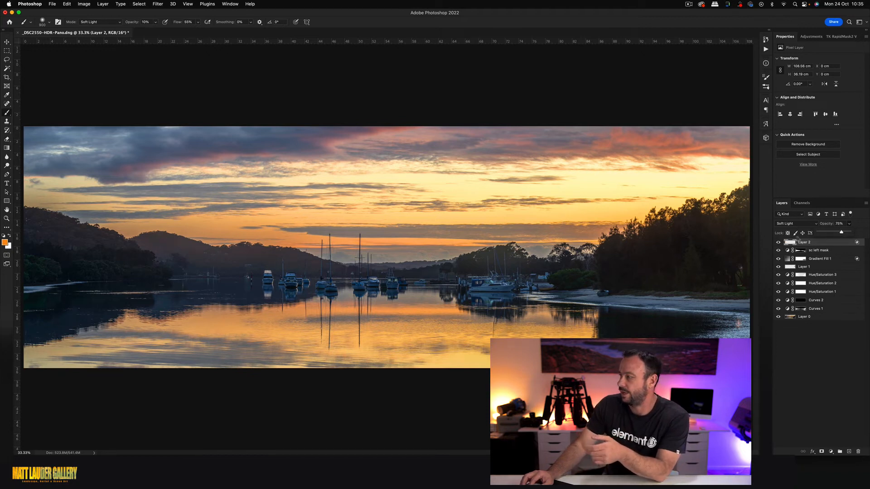
left_click(779, 243)
left_click(780, 243)
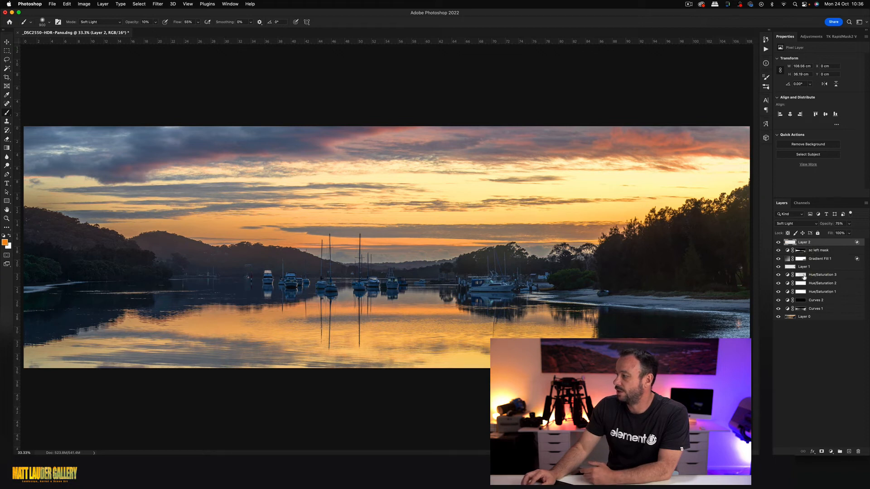
Set the Hue/Saturation 3 layer's master saturation to +15, and rename the painted Soft Light layer as "light paint left"
left_click(821, 276)
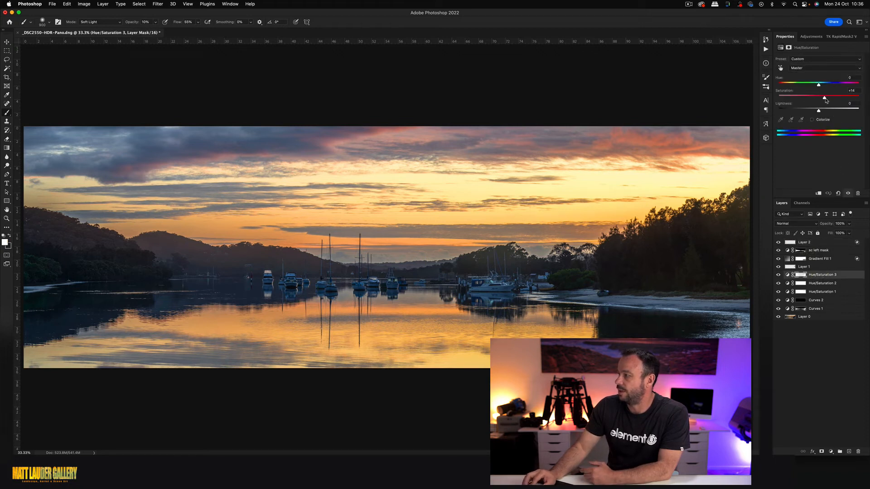
mouse_move(830, 99)
left_mouse_down()
mouse_move(841, 99)
mouse_move(826, 99)
left_mouse_up()
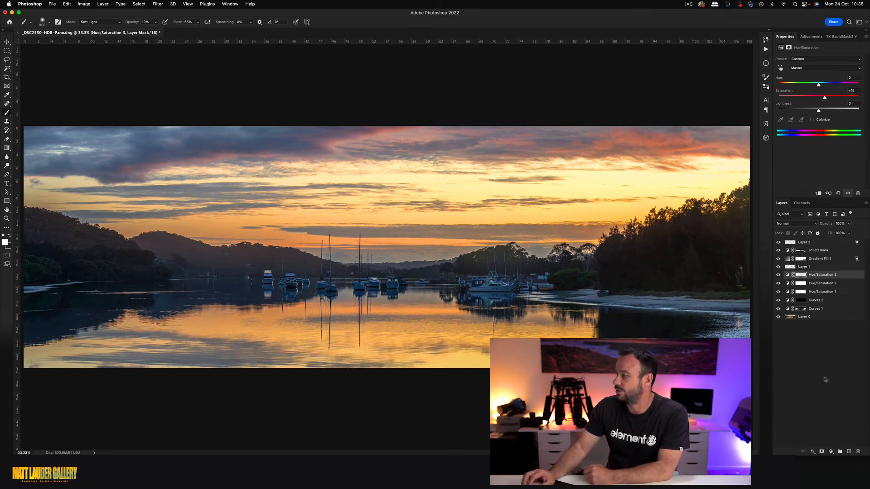
left_click(813, 243)
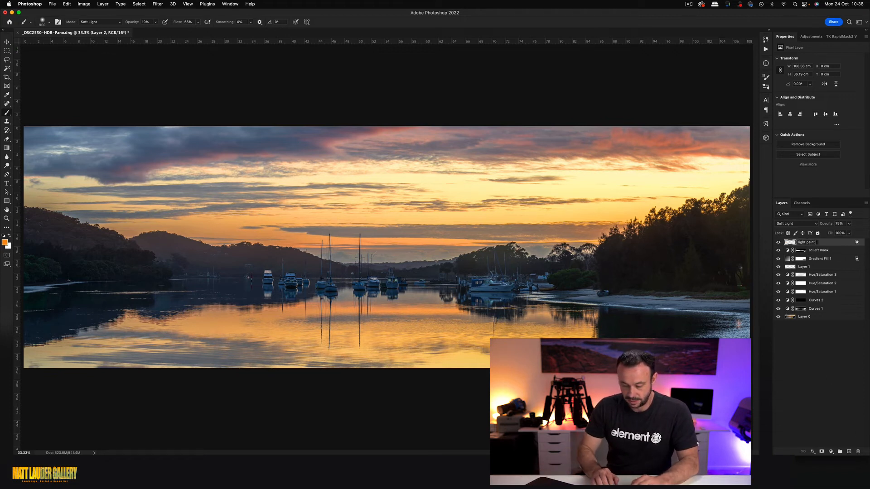
key("Return")
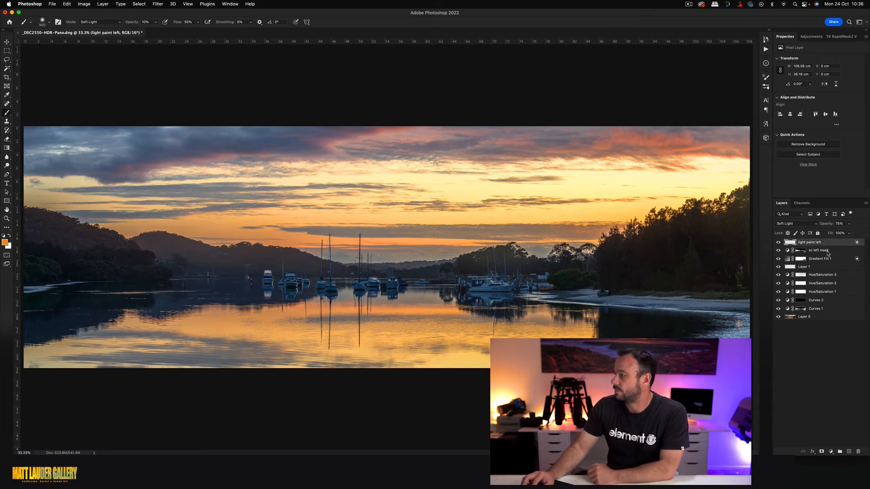
Add a blank layer above "light paint left" and set its blend mode to Soft Light
left_click(849, 452)
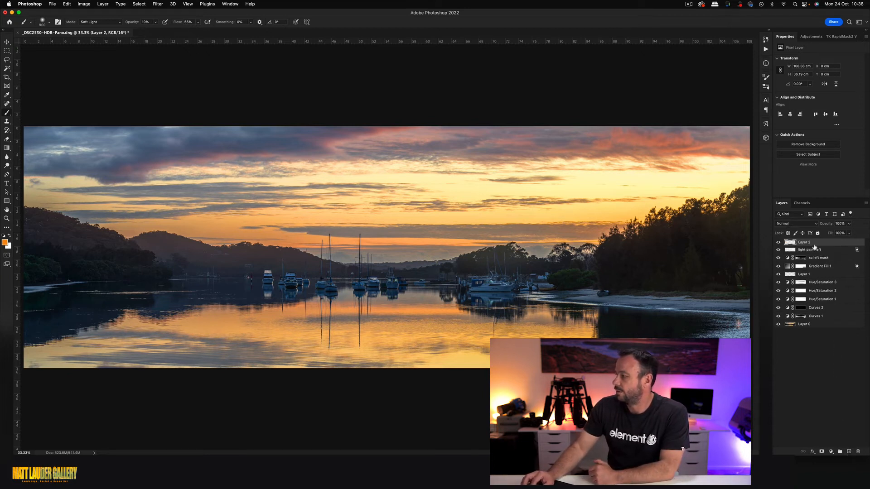
left_click(799, 223)
left_click(793, 320)
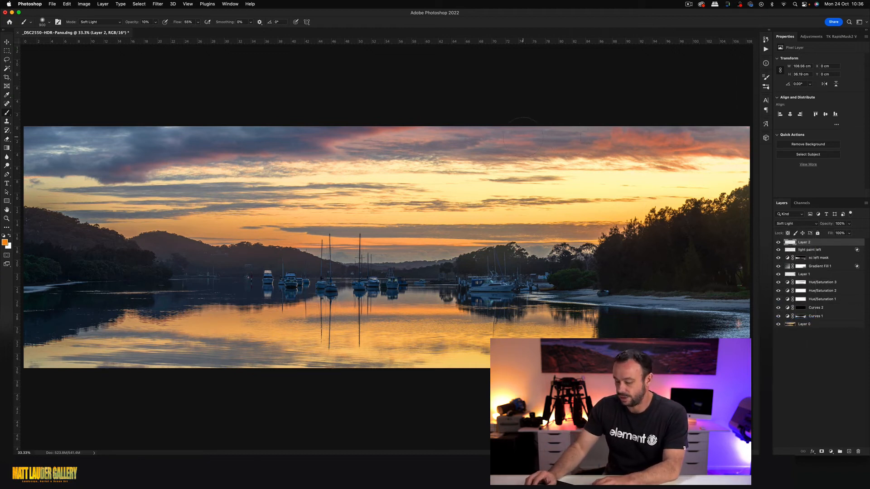
Enlarge the brush to a very large size and change the foreground colour to the dark brown #3a3428
key("bracketright")
key("bracketright")
key("bracketright")
key("bracketright")
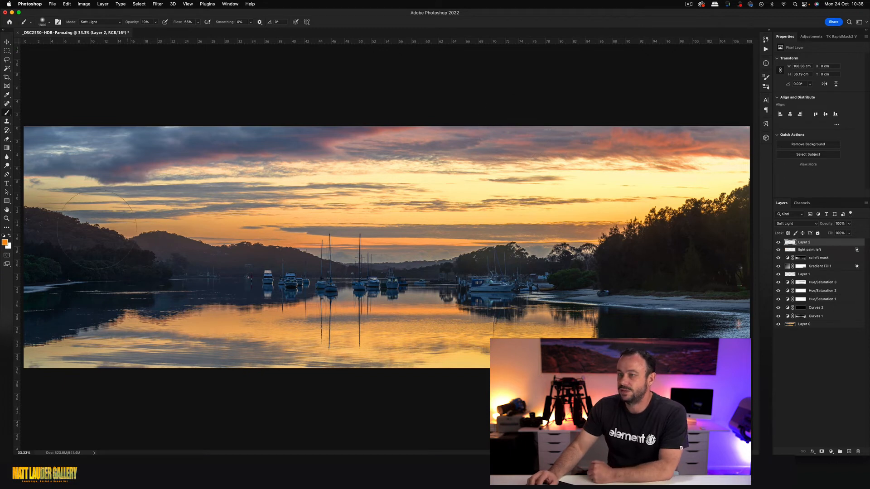
left_click(6, 244)
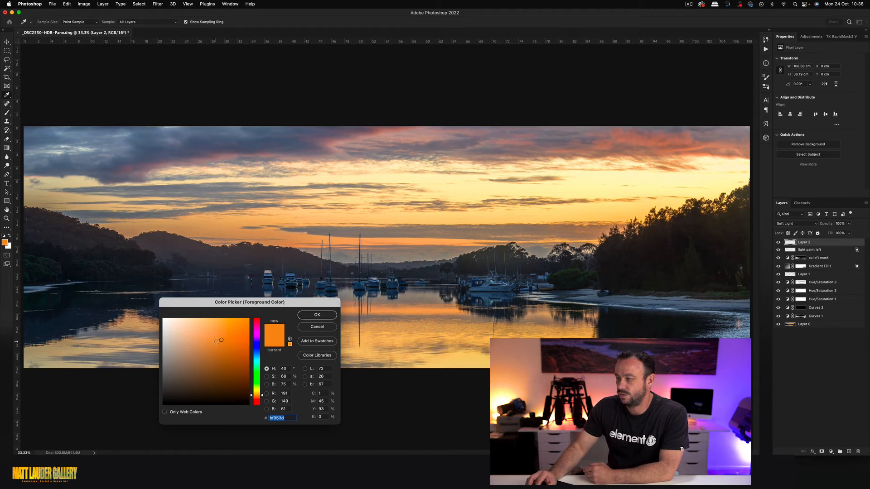
left_click_drag(222, 340, 193, 383)
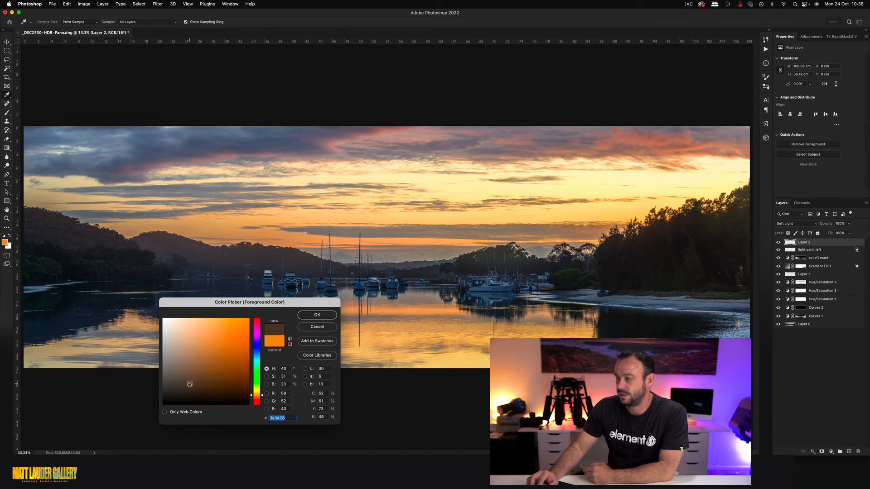
left_click(318, 315)
key("b")
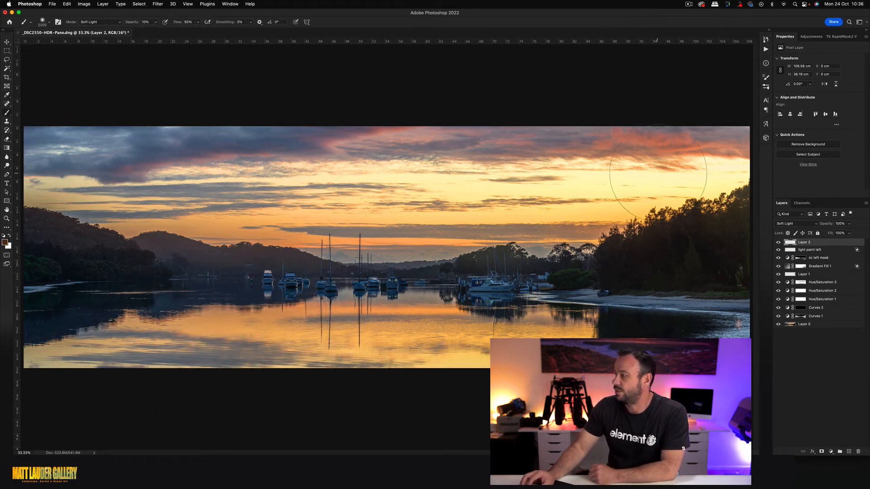
Paint dark vignette strokes along the panorama's lower edge at 20% brush opacity, undoing the stroke made from the lower-right corner
key("z")
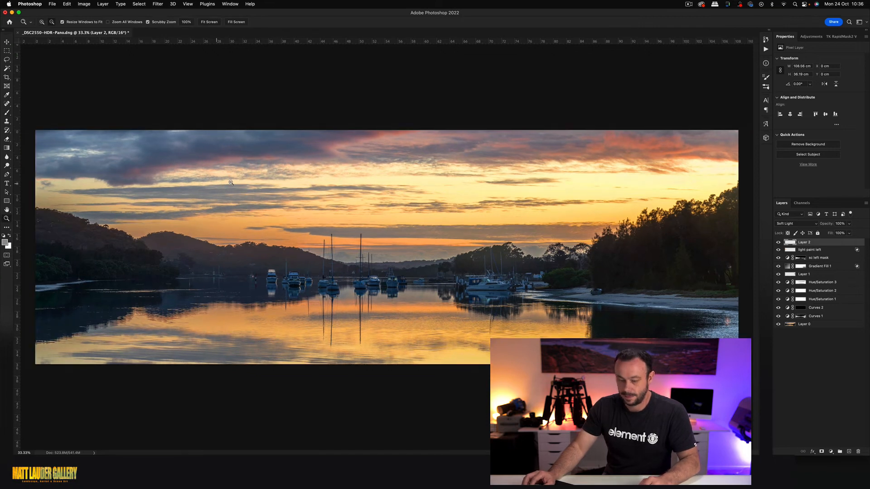
left_click(222, 184, "alt")
key("b")
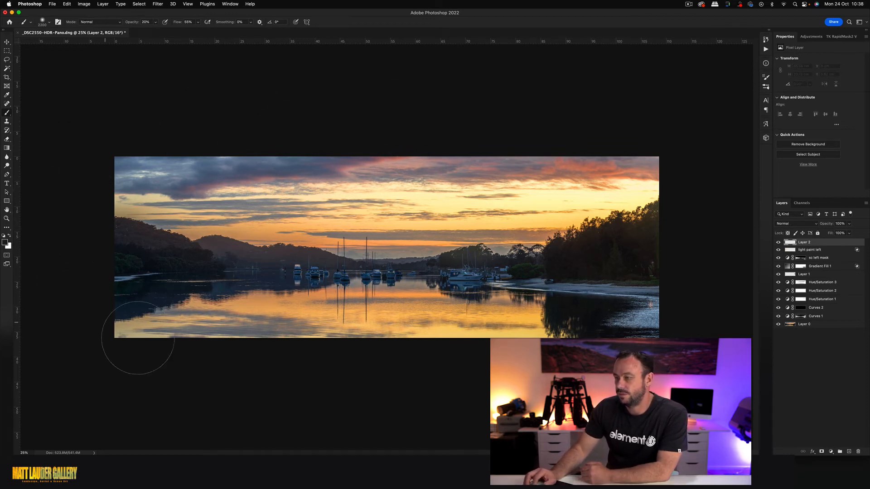
left_click_drag(138, 338, 281, 371)
left_click_drag(75, 311, 332, 368)
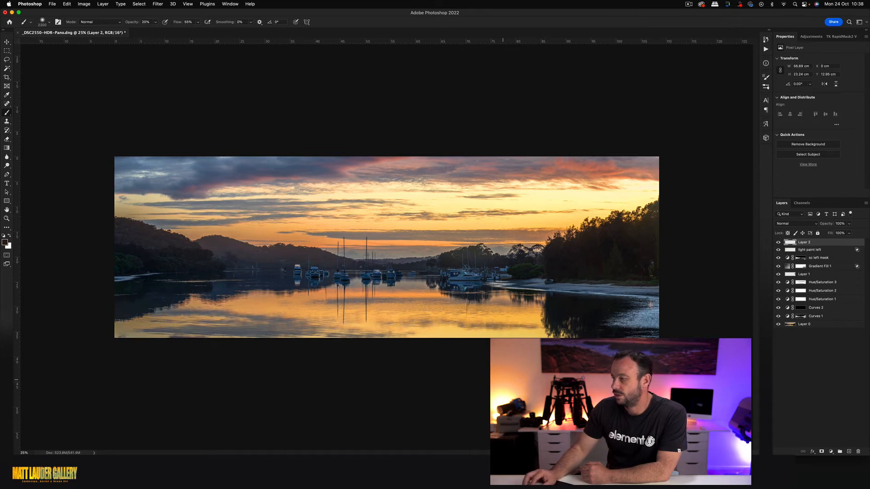
mouse_move(703, 305)
left_mouse_down()
mouse_move(677, 327)
mouse_move(508, 369)
left_mouse_up()
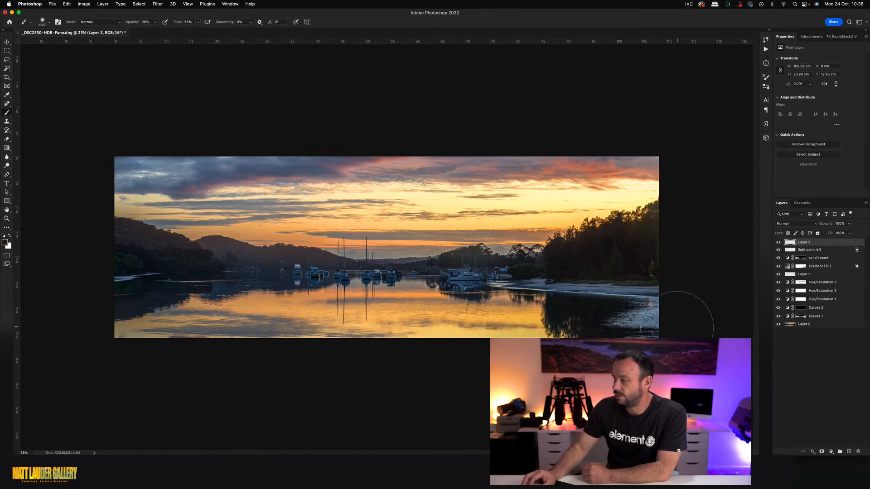
key("super+z")
mouse_move(95, 332)
left_mouse_down()
mouse_move(298, 370)
mouse_move(471, 381)
left_mouse_up()
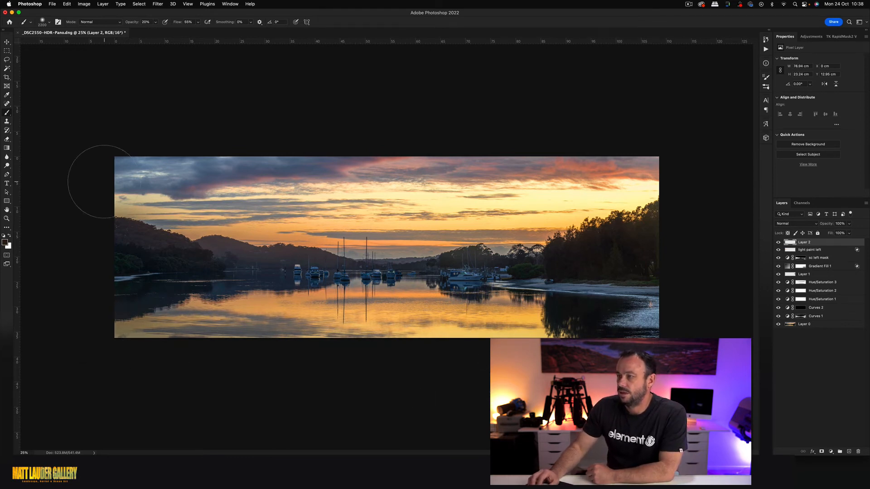
Change the foreground colour to the dark blue #181c23 and darken the upper edge and upper corners of the sky at 10% opacity
left_click(4, 243)
left_click_drag(262, 396, 262, 354)
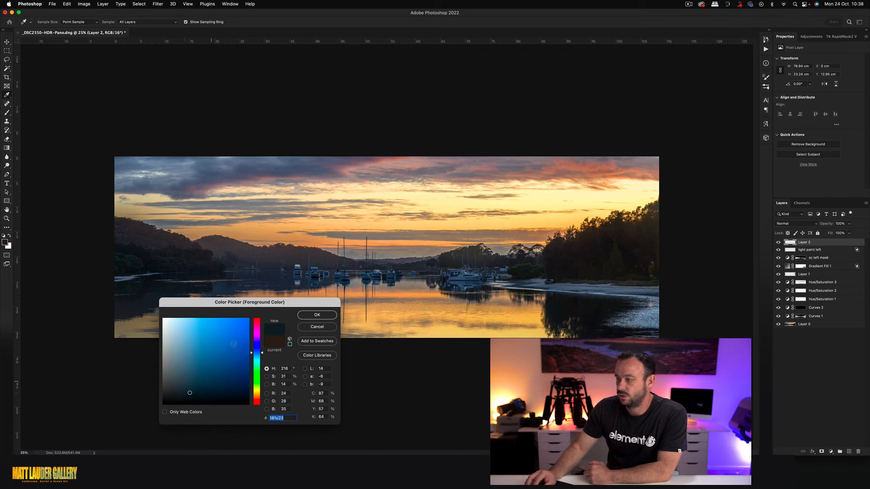
left_click(308, 315)
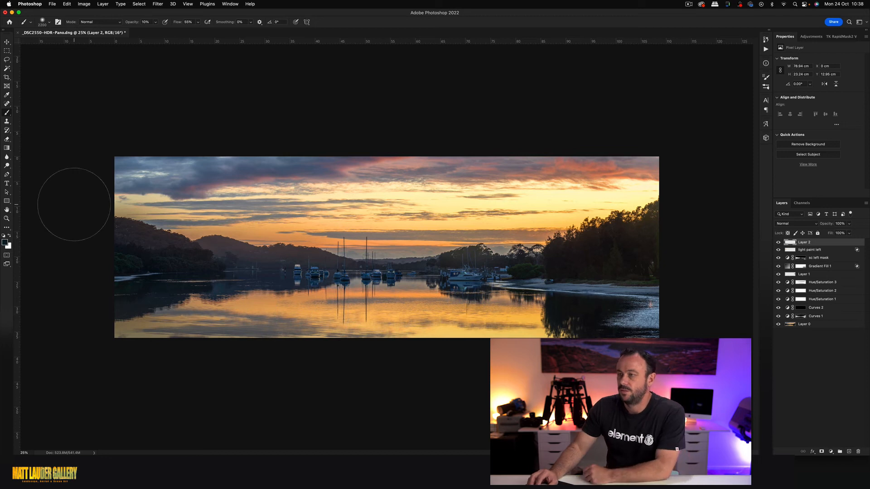
mouse_move(85, 214)
left_mouse_down()
mouse_move(240, 128)
mouse_move(366, 121)
mouse_move(201, 134)
mouse_move(370, 116)
left_mouse_up()
mouse_move(242, 124)
left_mouse_down()
mouse_move(48, 202)
mouse_move(388, 120)
left_mouse_up()
left_click_drag(715, 191, 661, 165)
Change the foreground colour to a dark golden brown, paint along the sky's upper edge, and undo the last stroke
left_click(5, 242)
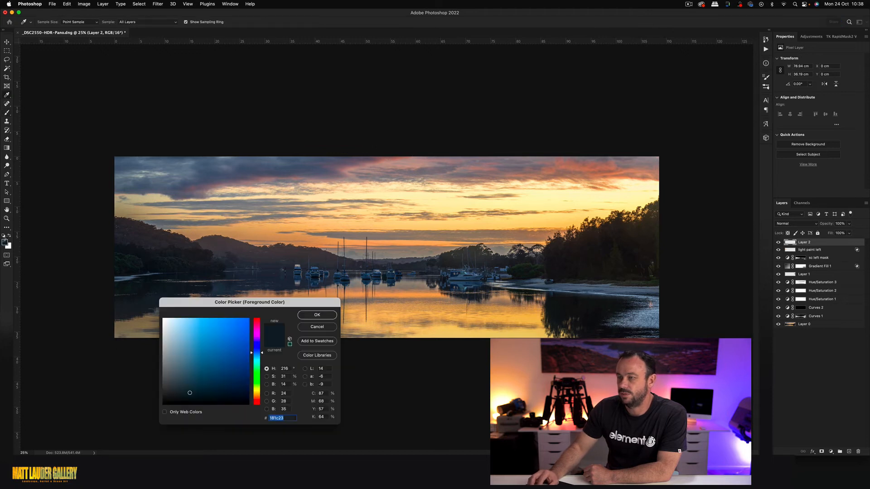
left_click_drag(261, 355, 262, 393)
left_click_drag(190, 392, 210, 378)
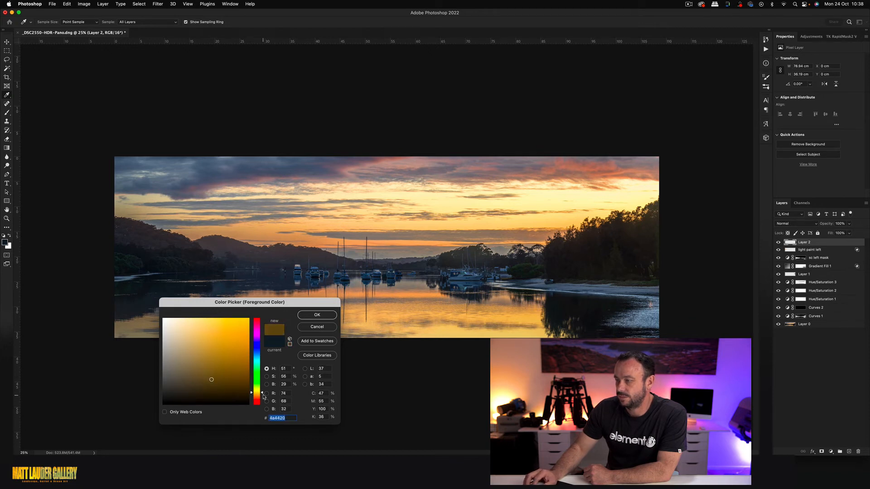
left_click(318, 315)
key("b")
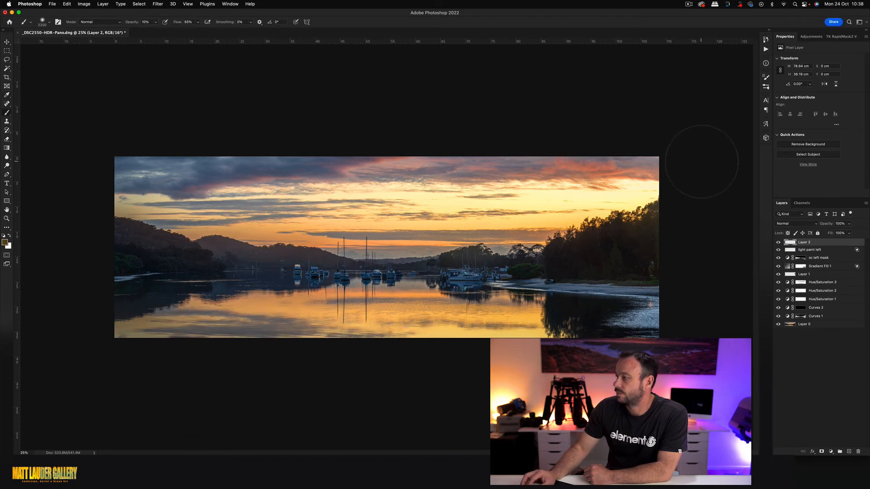
mouse_move(497, 117)
left_mouse_down()
mouse_move(699, 164)
mouse_move(414, 131)
mouse_move(667, 151)
mouse_move(656, 147)
mouse_move(343, 128)
left_mouse_up()
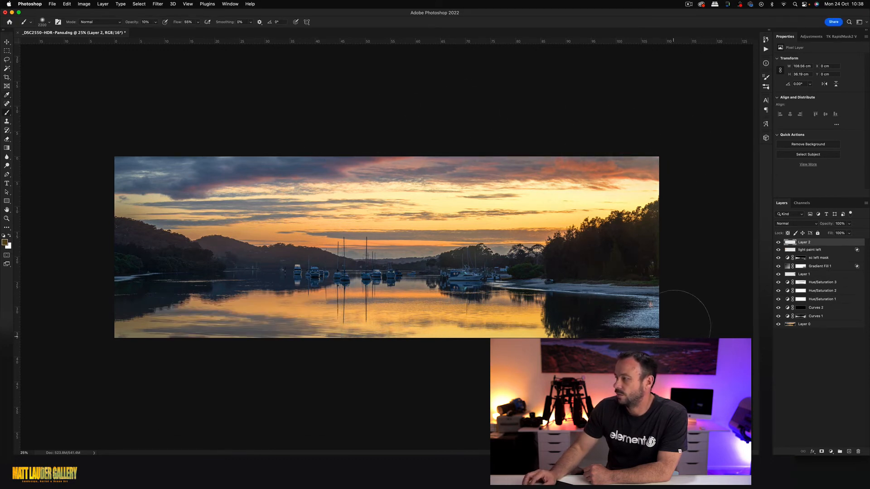
key("super+z")
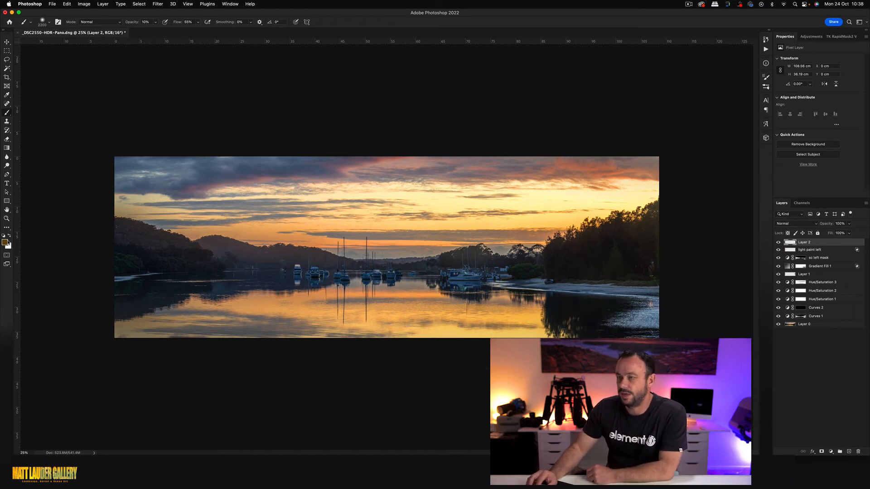
Change the foreground colour to the near-black #252422 for the edge vignette and compare the image with the vignette layer hidden and shown
left_click(5, 242)
left_click_drag(217, 375, 170, 392)
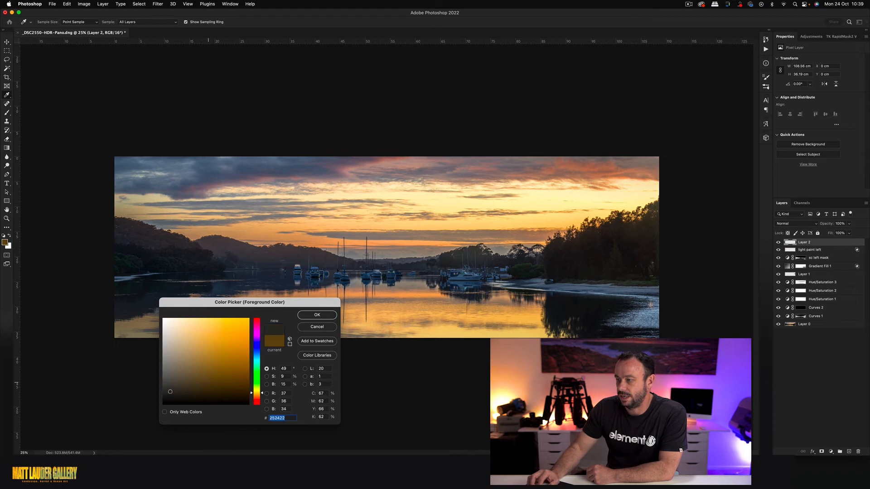
left_click(317, 315)
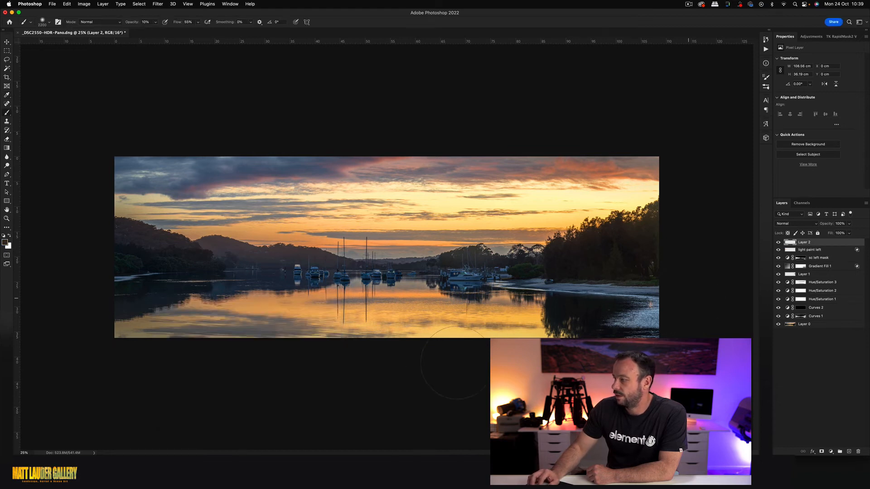
left_click(778, 243)
left_click(778, 243)
left_click(778, 243)
left_click(778, 243)
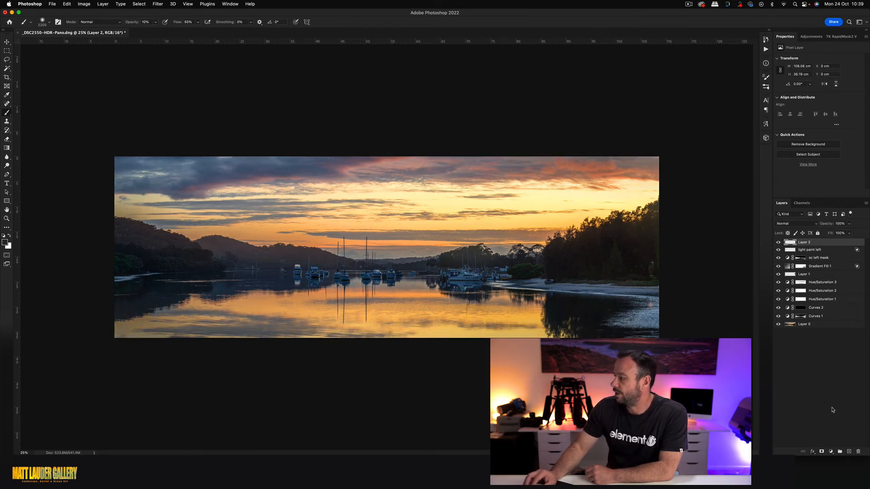
Add a Selective Color adjustment layer above the vignette and set the Whites to Cyan -6% and Black +42%
left_click(831, 452)
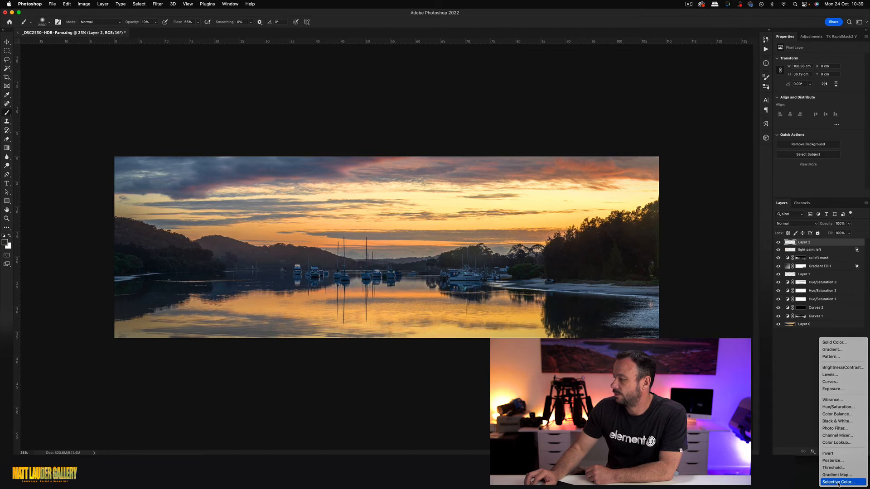
left_click(838, 479)
left_click(802, 66)
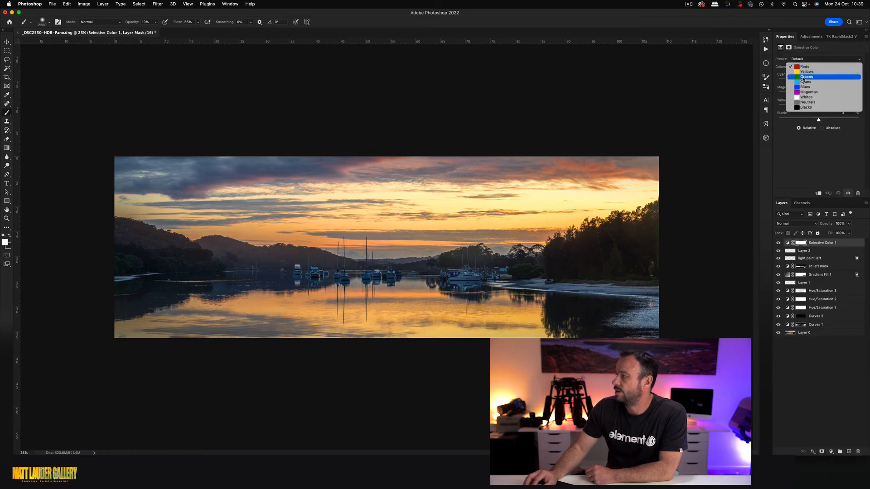
left_click(804, 97)
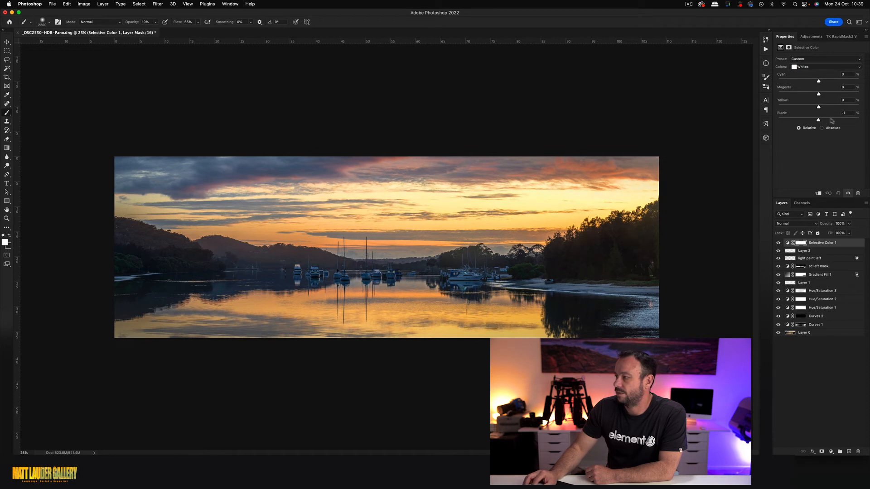
left_click_drag(836, 121, 836, 120)
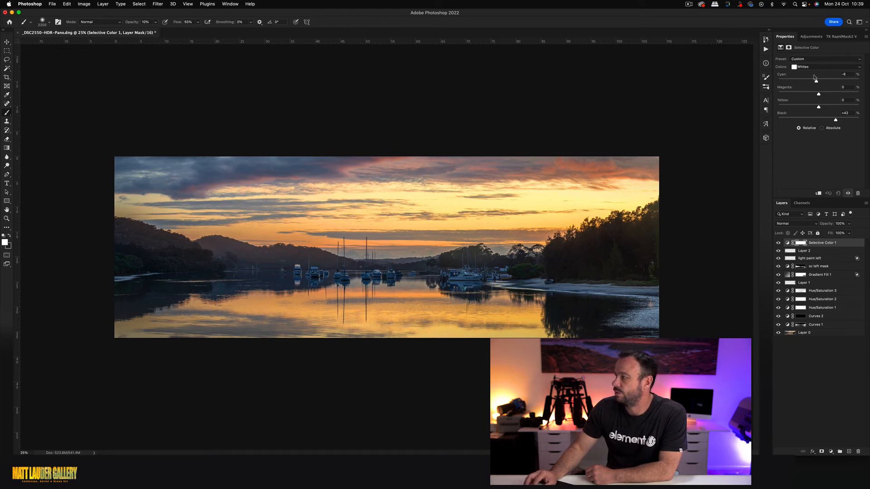
Set the Reds of the Selective Color adjustment to Cyan -42% and Black +9%
left_click(812, 66)
left_click(813, 38)
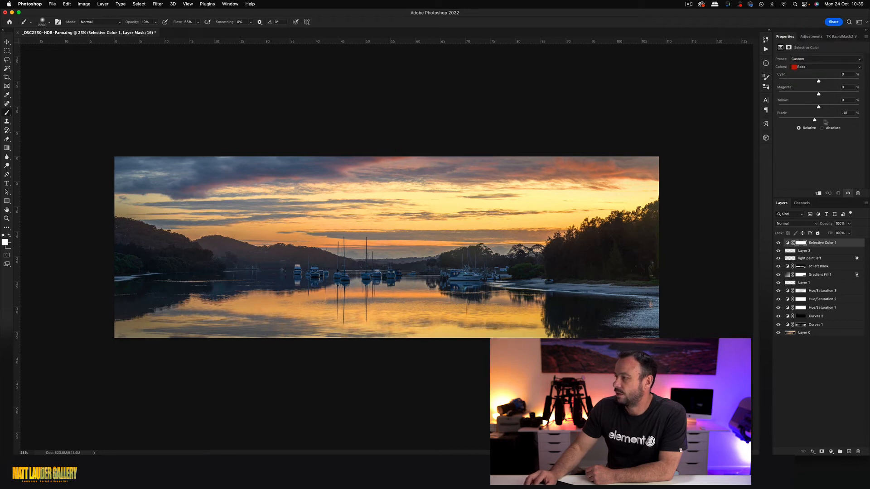
left_click_drag(815, 121, 816, 121)
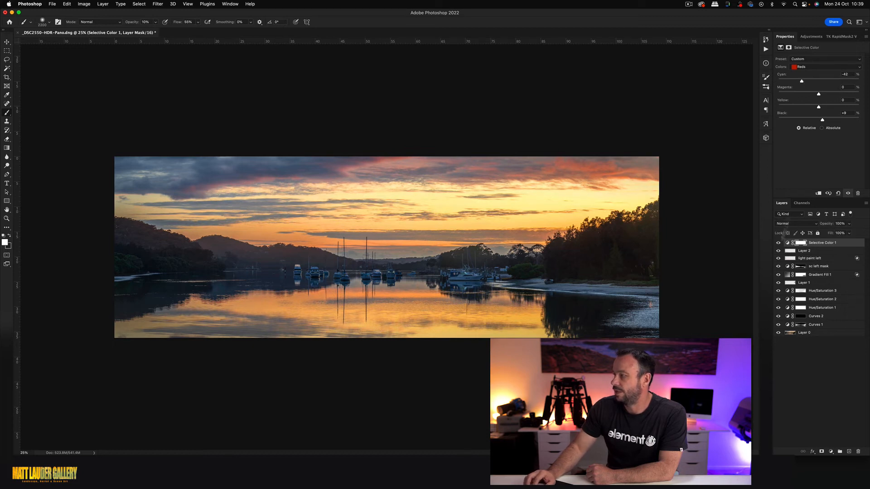
Set the Yellows of the Selective Color adjustment to Cyan -19% and Black +7%
left_click(816, 66)
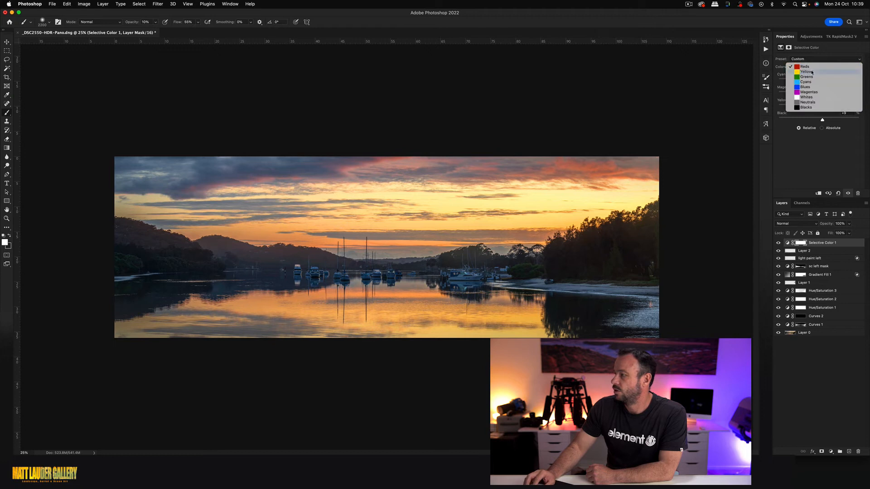
left_click(811, 72)
left_click_drag(841, 124, 817, 121)
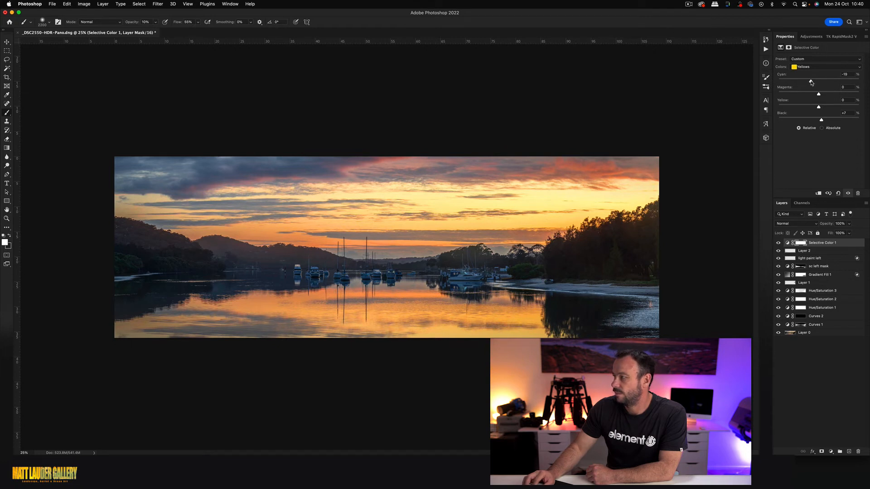
Set the Blues of the Selective Color adjustment to Cyan -11% and Black +19%
left_click(806, 68)
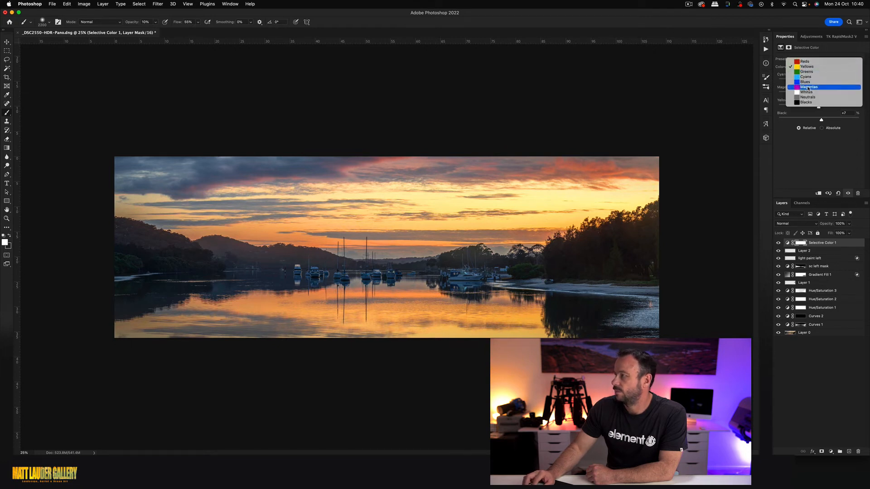
left_click(807, 83)
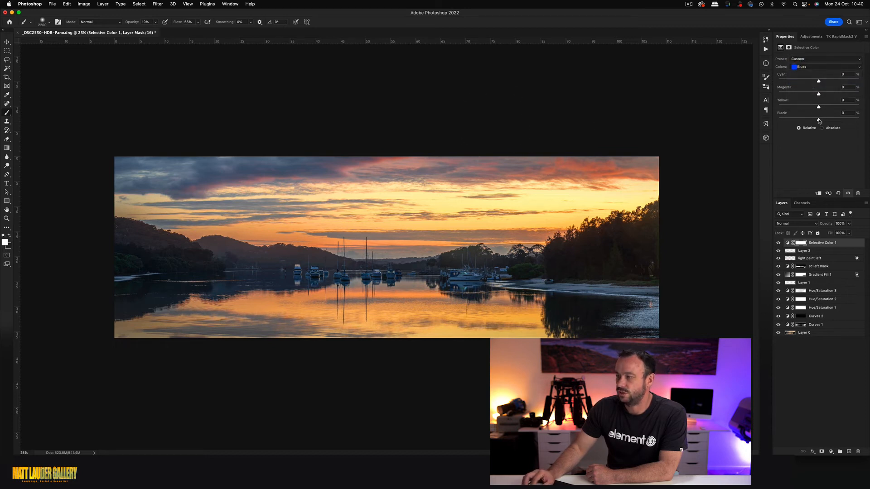
mouse_move(820, 121)
left_mouse_down()
mouse_move(781, 122)
mouse_move(819, 117)
left_mouse_up()
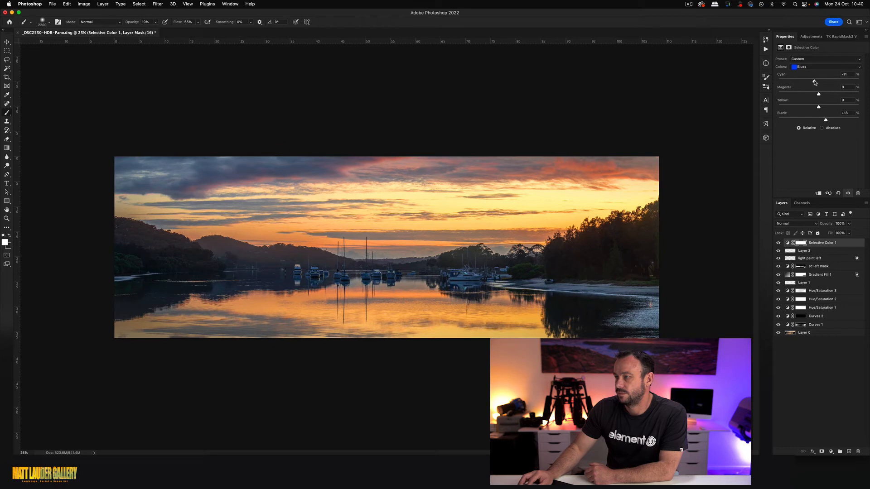
Compare the edited panorama with the original by showing only the base image layer and restoring all layers, twice
left_click(778, 333, "alt")
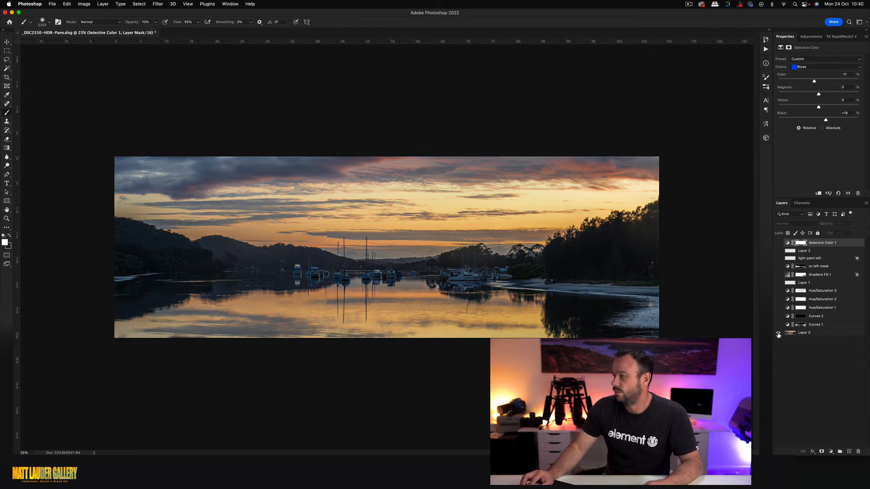
left_click(778, 333, "alt")
left_click(778, 334, "alt")
left_click(778, 333, "alt")
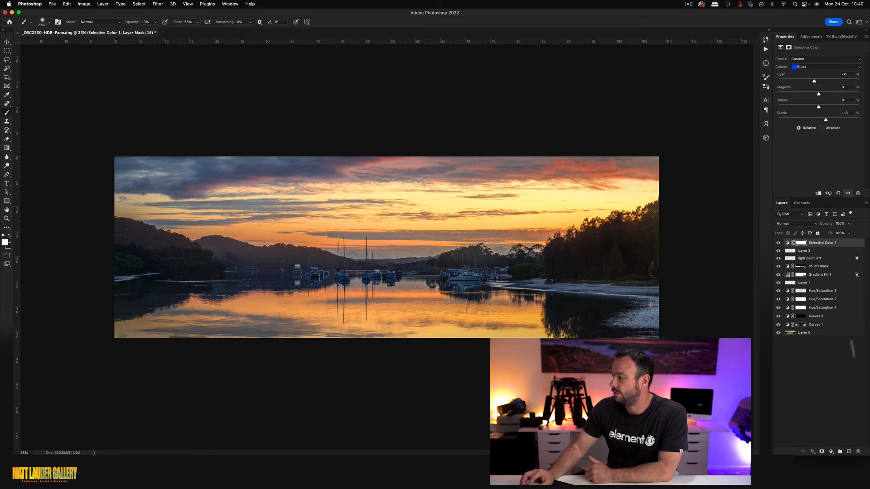
Add a new empty layer above the Selective Color adjustment and choose a light peach foreground colour
left_click(849, 451)
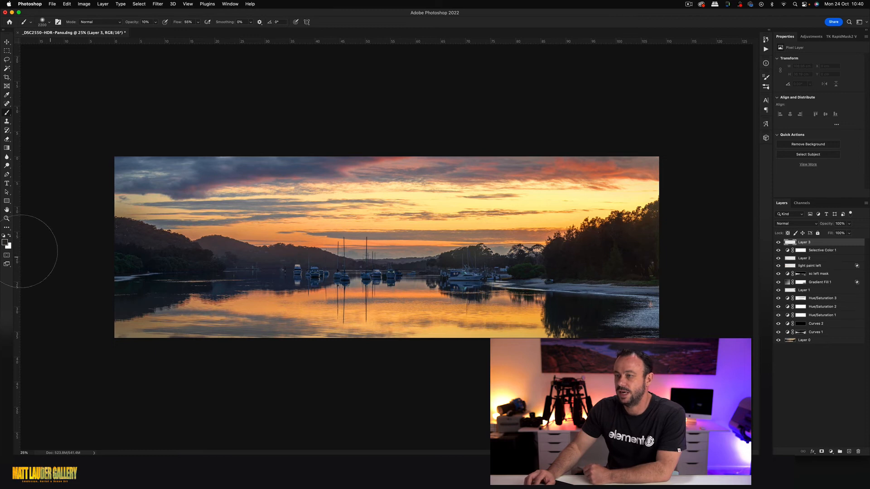
left_click(4, 242)
left_click_drag(177, 392, 199, 334)
left_click_drag(263, 394, 262, 397)
left_click_drag(198, 334, 184, 326)
left_click(306, 319)
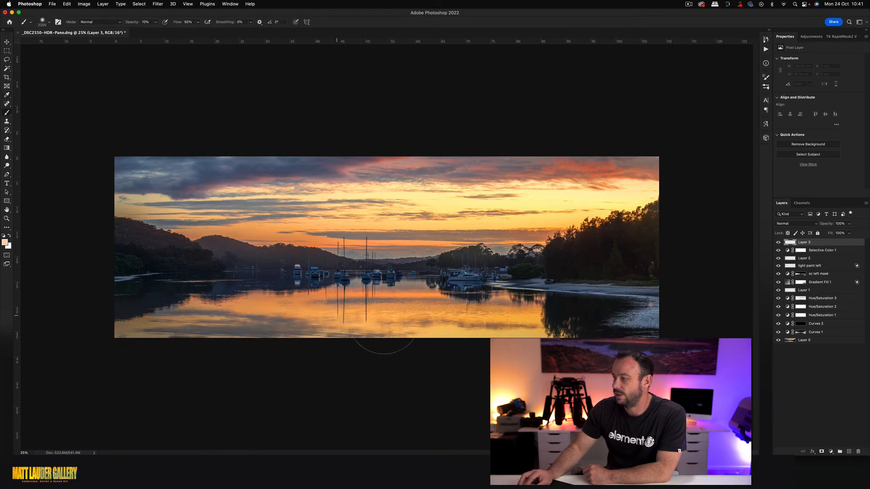
Reduce the brush size and paint a soft peach haze along the left shoreline at 10% brush opacity
key("[")
key("[")
key("[")
key("[")
key("[")
key("[")
key("[")
key("[")
key("[")
key("[")
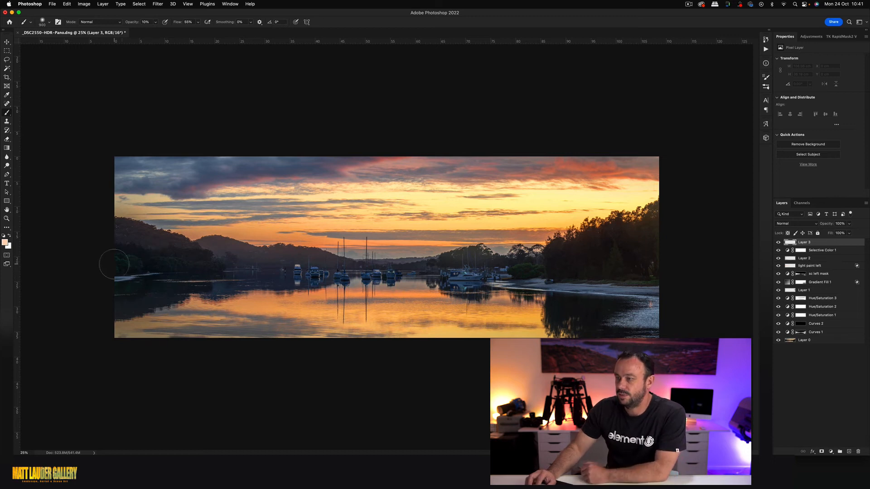
mouse_move(105, 263)
left_mouse_down()
mouse_move(196, 263)
mouse_move(270, 273)
mouse_move(210, 276)
mouse_move(288, 281)
left_mouse_up()
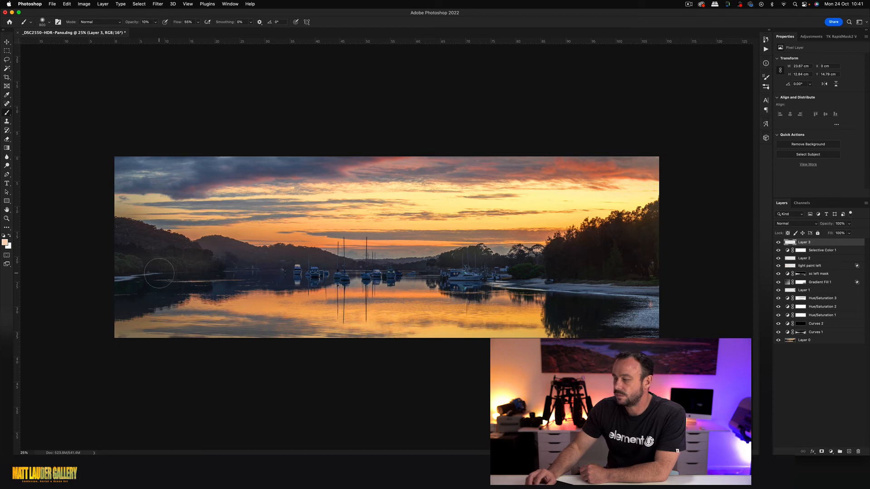
Lower the haze layer's opacity to 35% and split its underlying-layer Blend If shadow point to 0/28
left_click_drag(850, 226, 823, 234)
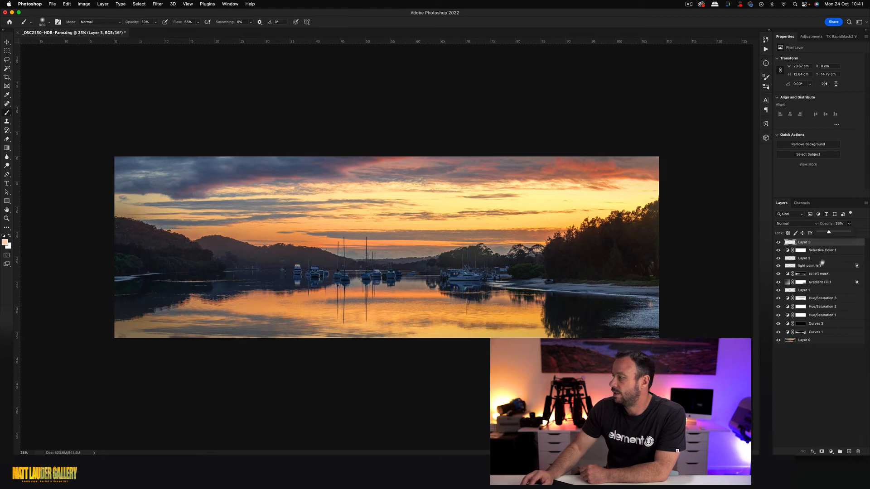
double_click(840, 242)
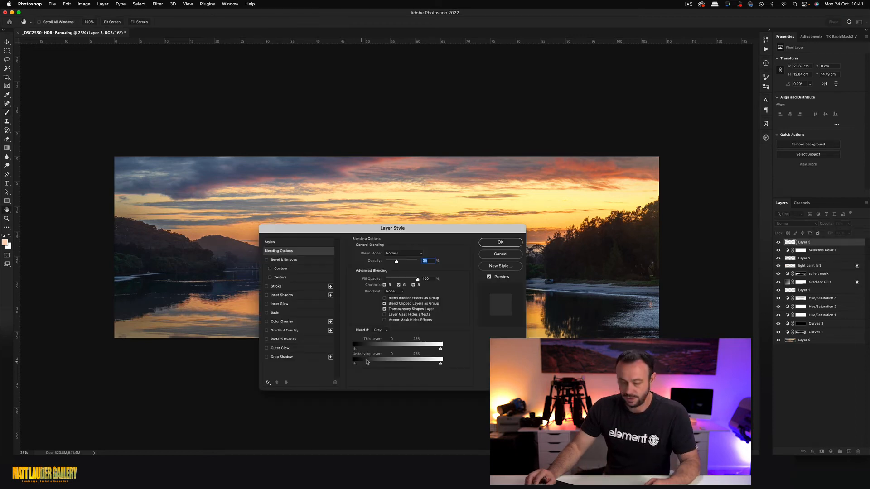
key("alt")
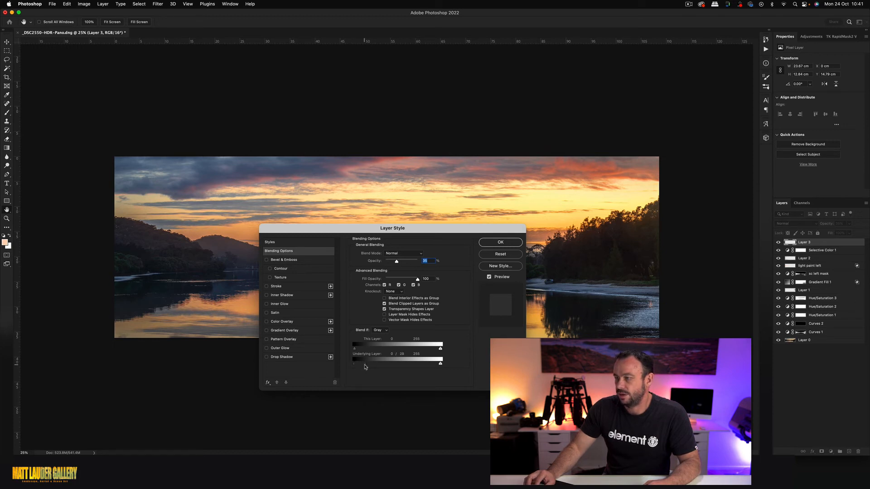
left_click(500, 242)
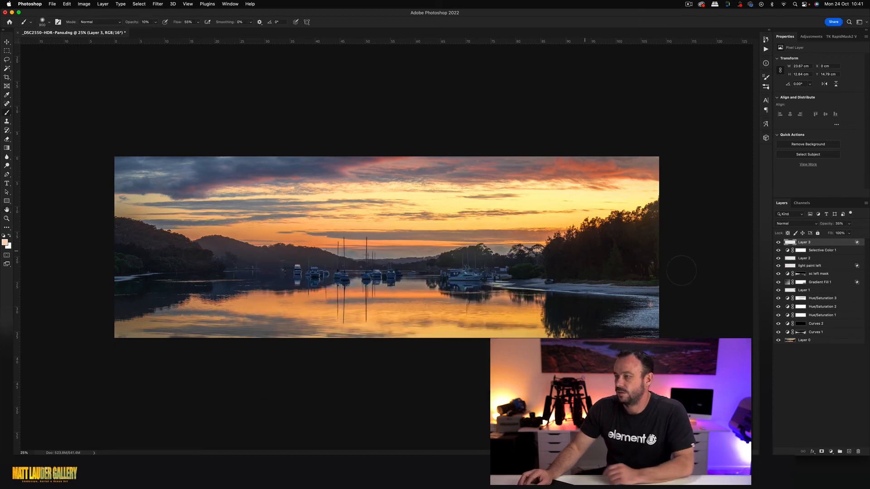
Compare the image with the haze layer hidden and shown, and reduce that layer's opacity to 17%
left_click(778, 243)
left_click(778, 243)
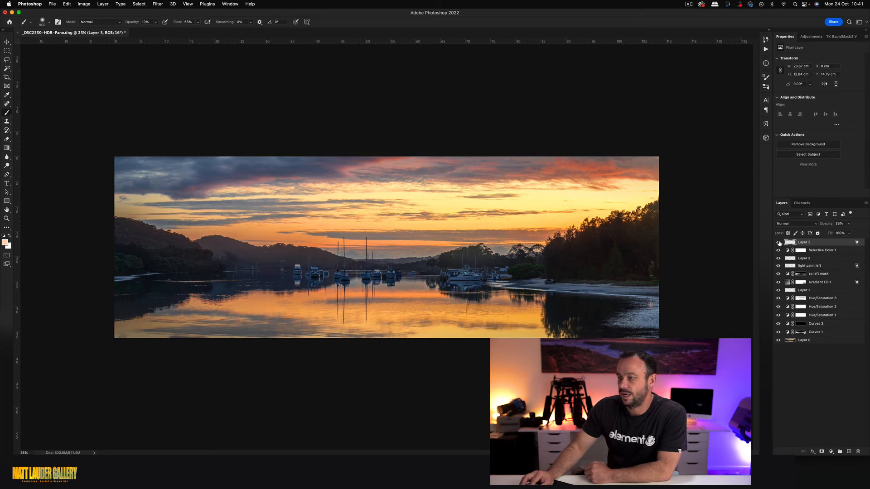
left_click(849, 223)
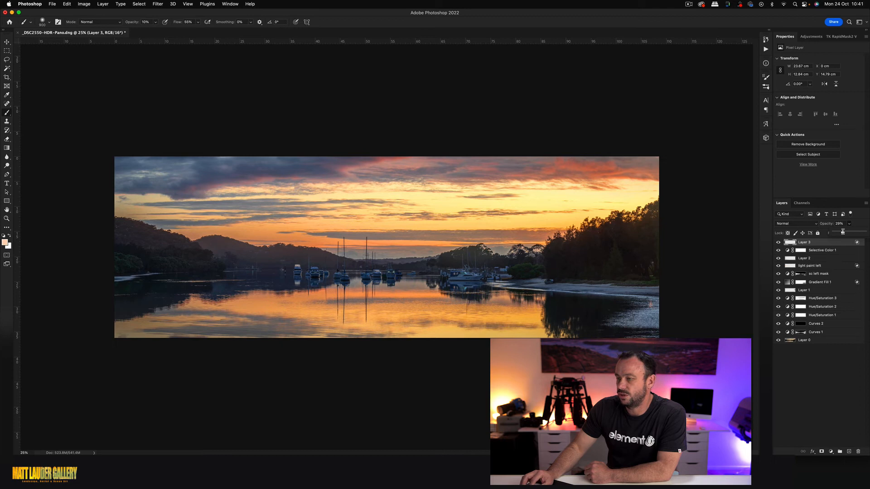
mouse_move(845, 232)
left_mouse_down()
mouse_move(826, 232)
mouse_move(838, 231)
left_mouse_up()
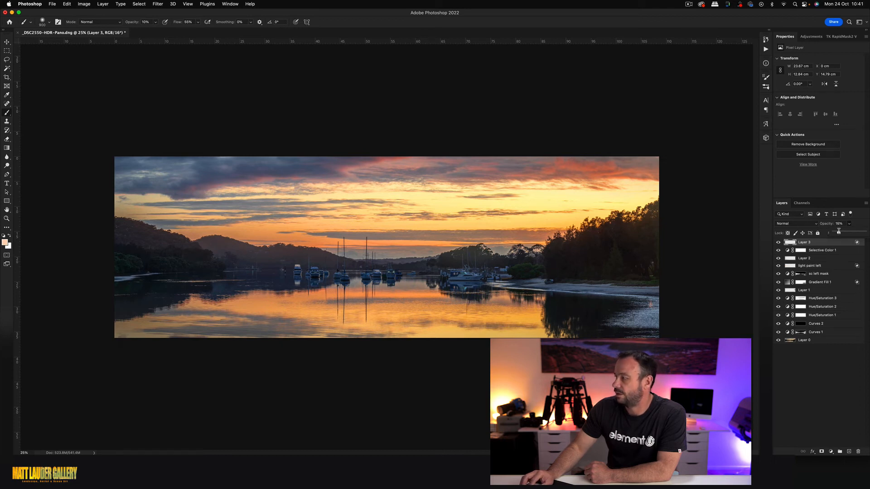
left_click(822, 385)
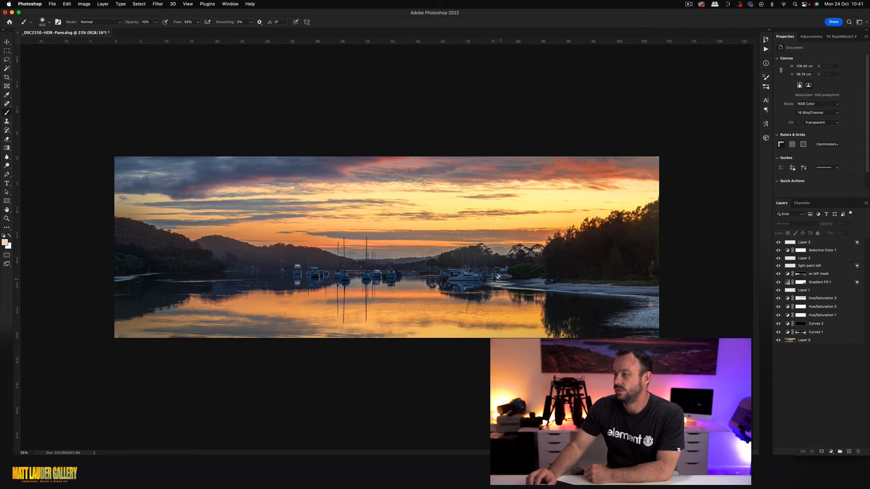
Add a Curves adjustment layer above the haze layer
left_click(809, 243)
left_click(831, 452)
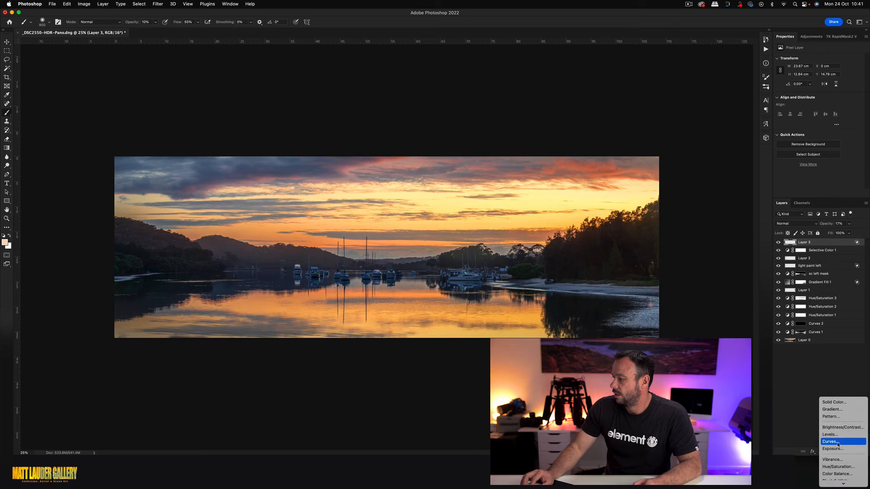
left_click(837, 442)
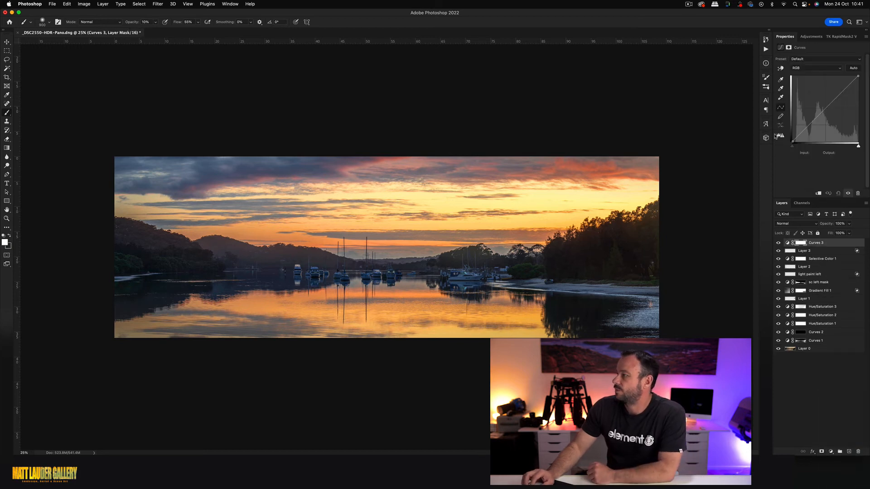
left_click(810, 38)
left_click(785, 36)
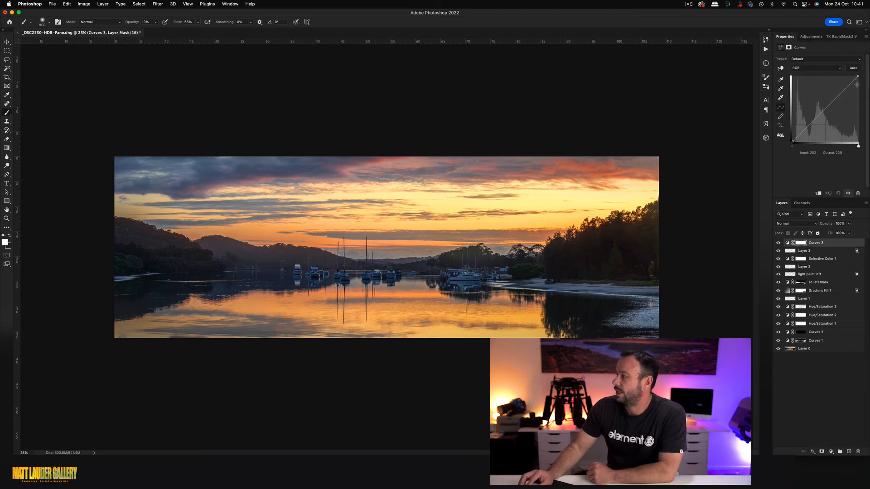
Mask the new Curves layer with Color Range, sampling the moored boats at a fuzziness of 34
left_click(790, 47)
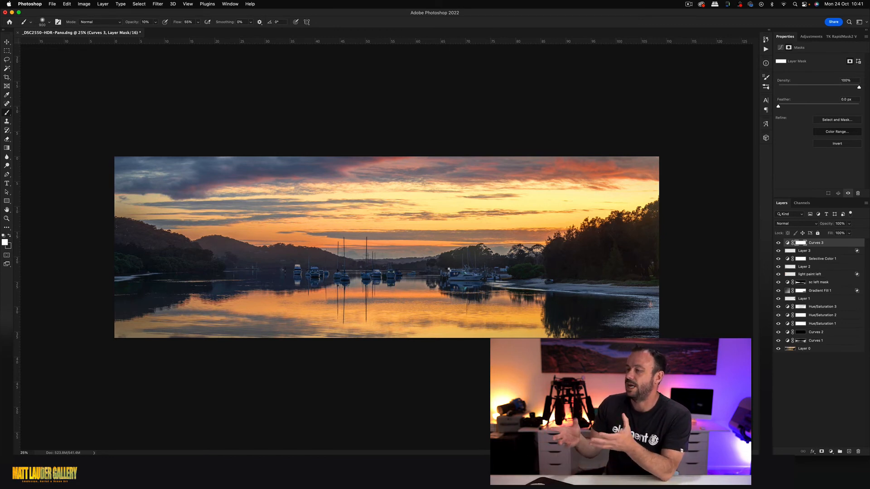
left_click(837, 132)
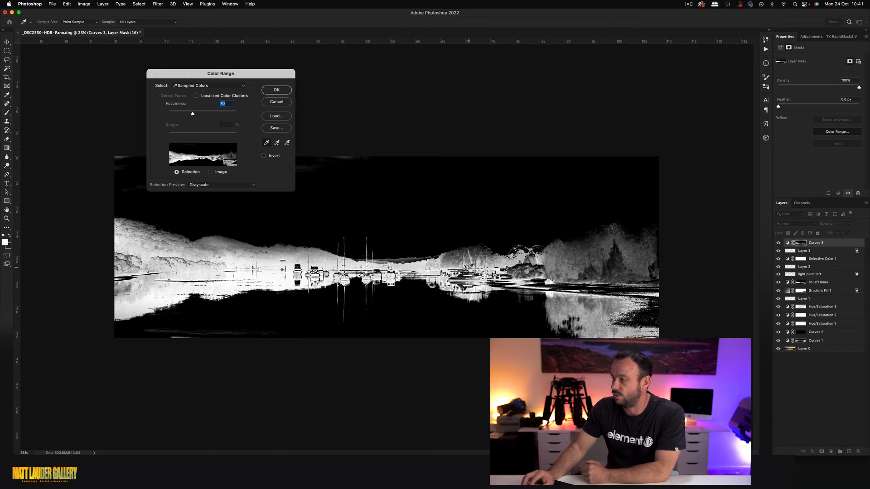
left_click(367, 277)
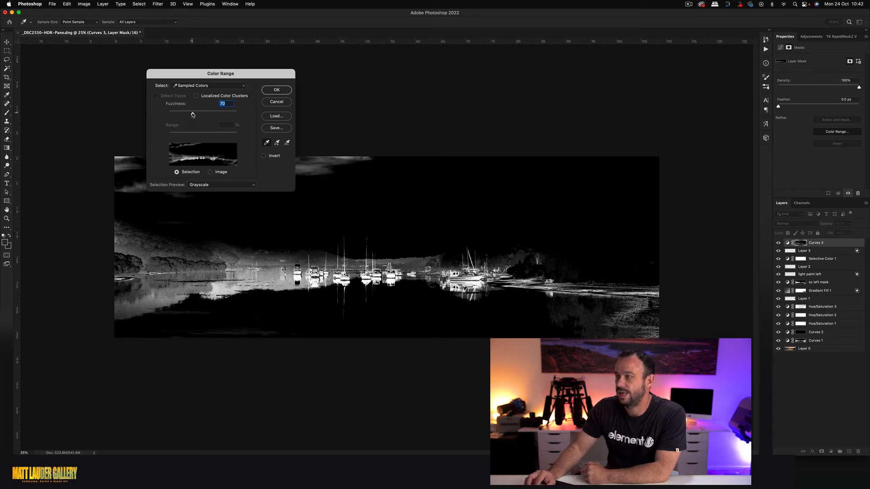
left_click_drag(190, 114, 180, 115)
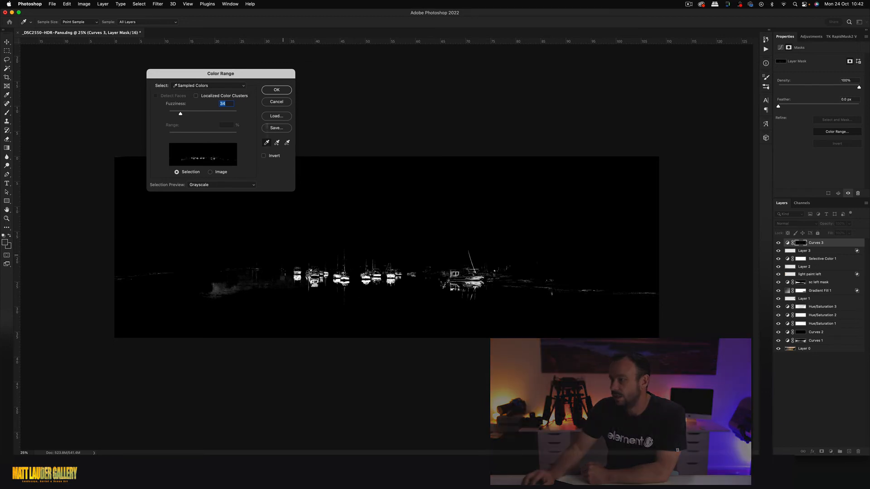
left_click(276, 90)
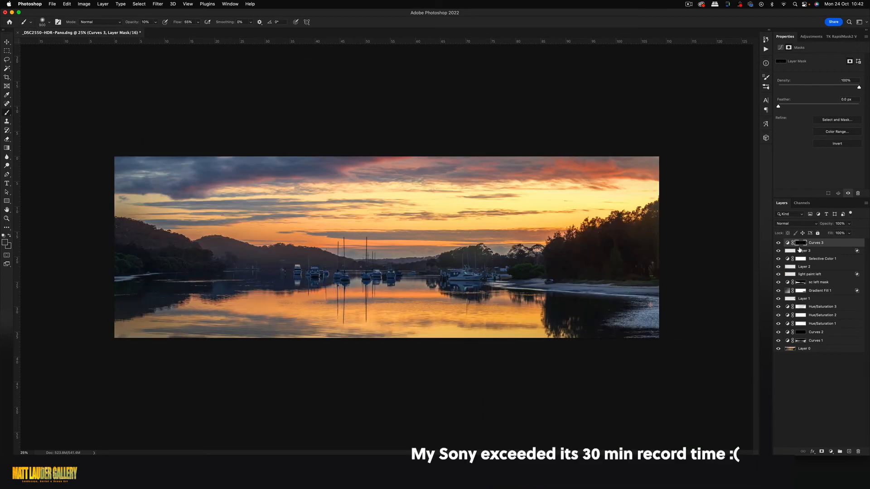
Display the Curves layer's mask on its own and inspect the boats up close
left_click(801, 243, "alt")
key("z")
left_click(398, 275)
left_click(399, 274)
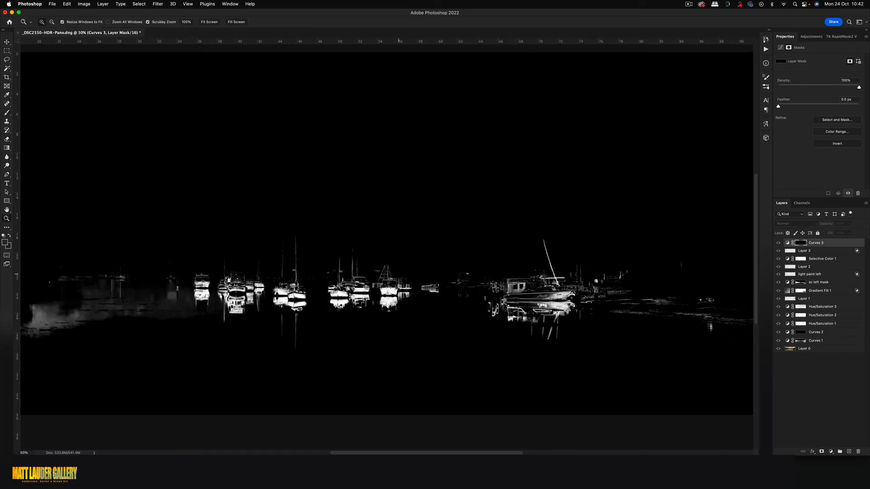
left_click(371, 287, "alt")
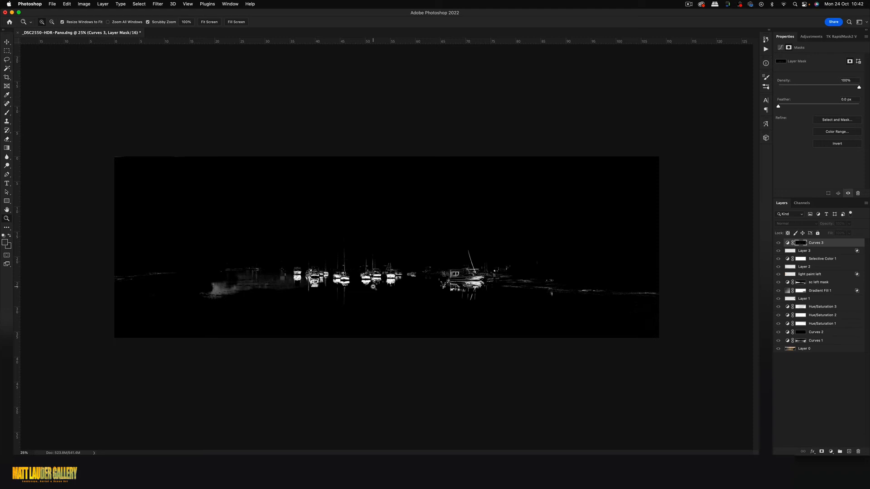
Brighten the boats on the Curves 3 layer, with a shadow point at input 40, output 48 and a raised highlight point
left_click(788, 244)
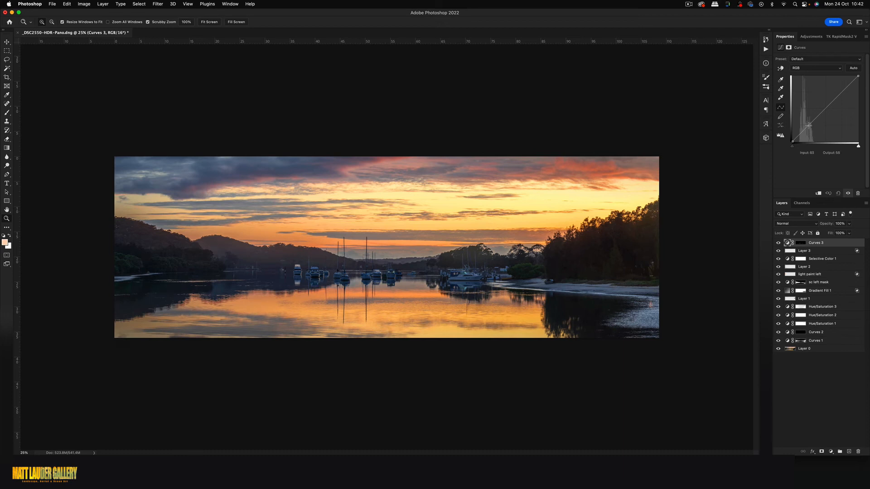
left_click_drag(808, 125, 806, 126)
left_click(470, 286)
left_click(470, 287)
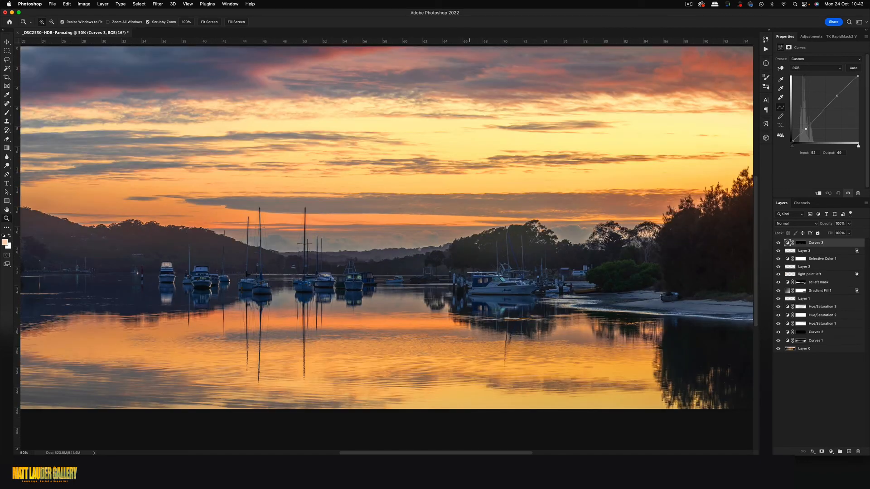
left_click(479, 264)
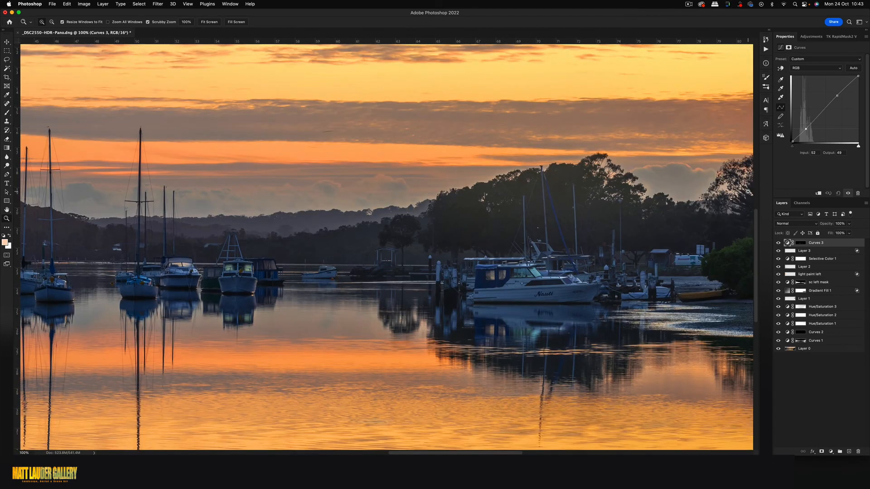
left_click(805, 130)
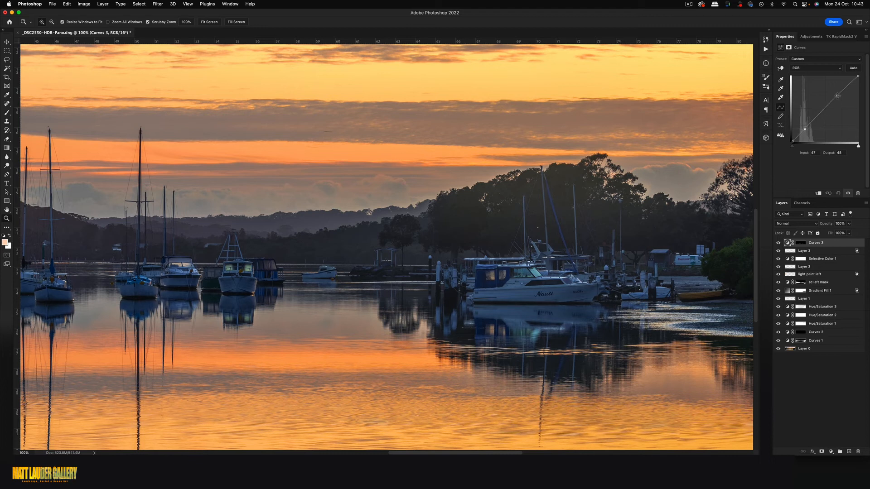
left_click_drag(835, 96, 833, 95)
Compare the boats with the Curves 3 layer hidden and shown, both up close and across the whole panorama
left_click(779, 243)
left_click(779, 243)
left_click(779, 243)
left_click(779, 243)
left_click(376, 257, "alt")
left_click(376, 257, "alt")
left_click(375, 256, "alt")
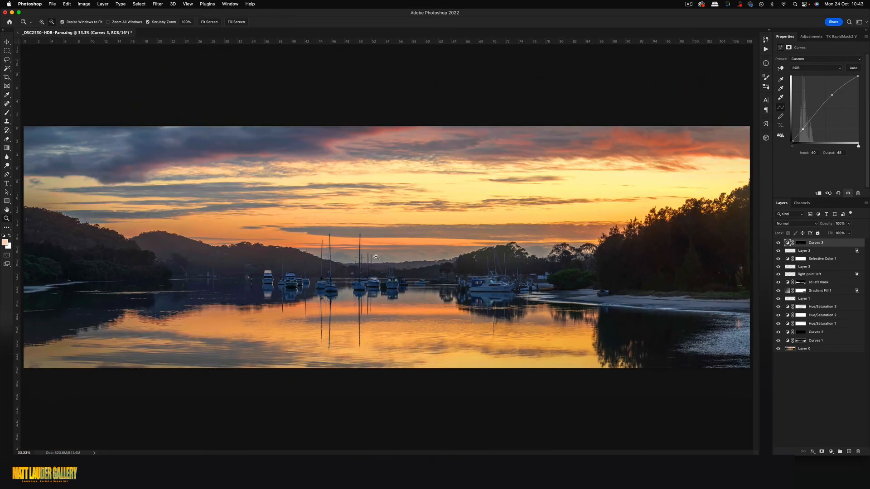
left_click(375, 256, "alt")
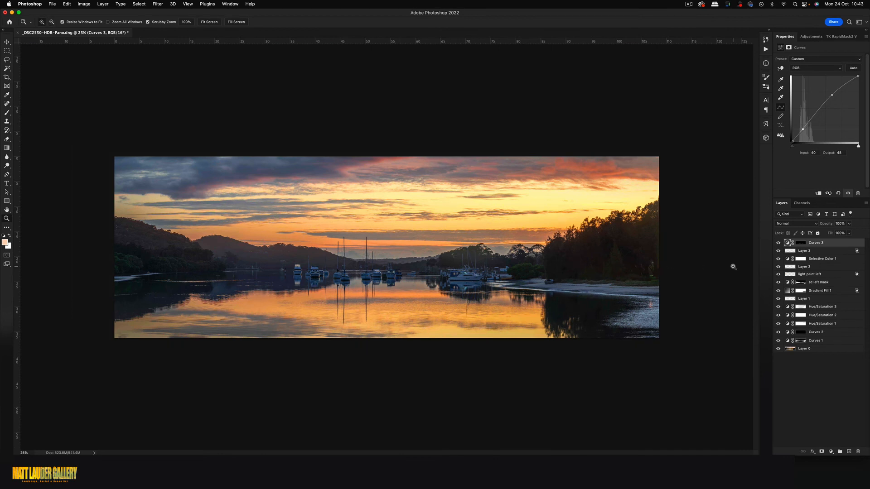
left_click(779, 244)
left_click(779, 244)
Add a new Curves adjustment layer, lift its highlights to an output of 195 and compare it hidden and shown
left_click(831, 451)
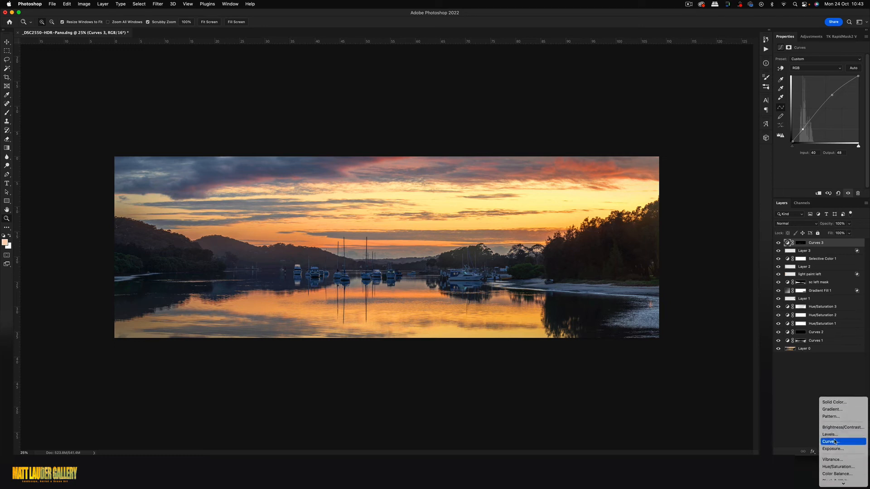
left_click(835, 442)
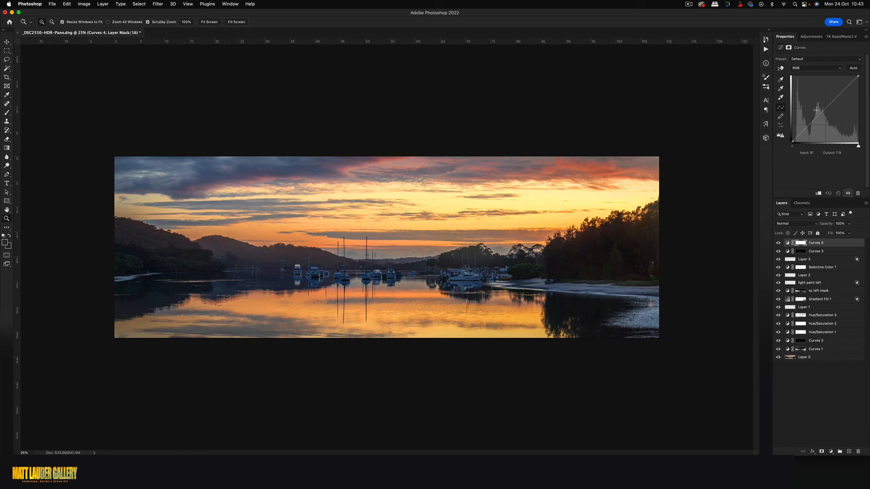
left_click(840, 93)
left_click_drag(839, 92, 838, 91)
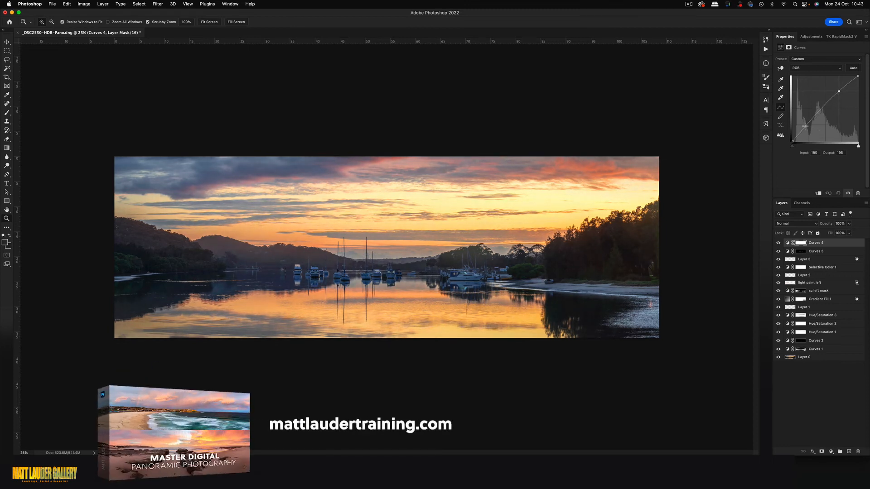
left_click(779, 243)
left_click(778, 242)
left_click(779, 243)
Paint black on the new Curves layer's mask with a 20% opacity brush, and compare the mask disabled and enabled
left_click(798, 243)
key("b")
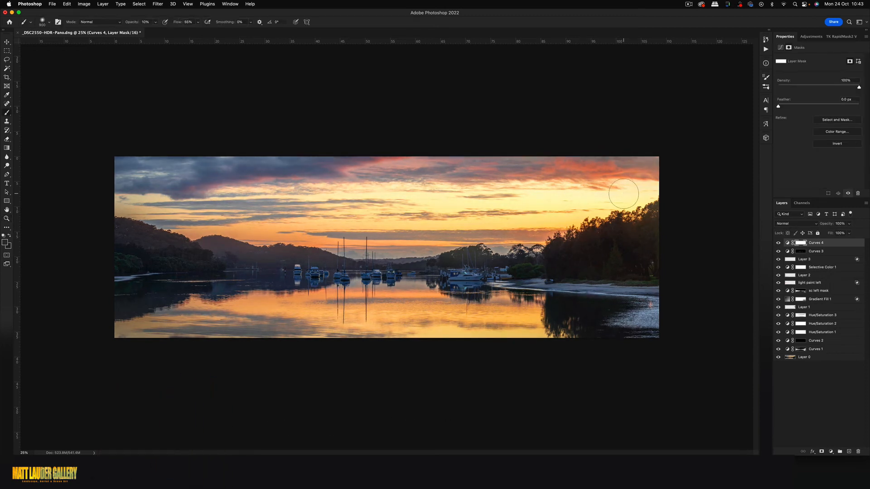
key("d")
key("x")
key("2")
left_click(800, 244, "shift")
left_click(800, 243, "shift")
left_click(800, 243, "shift")
left_click(800, 243, "shift")
Add a Brightness/Contrast adjustment layer on top with contrast at -50
left_click(831, 452)
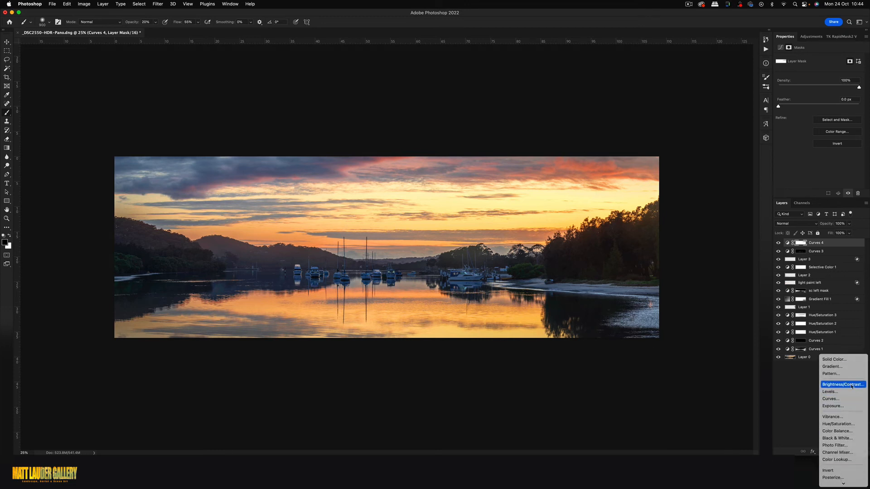
left_click(852, 385)
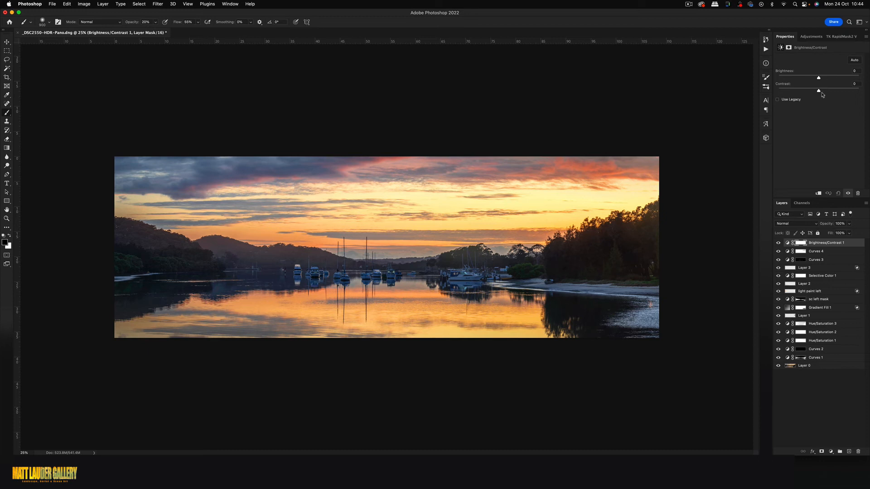
left_click_drag(819, 92, 774, 92)
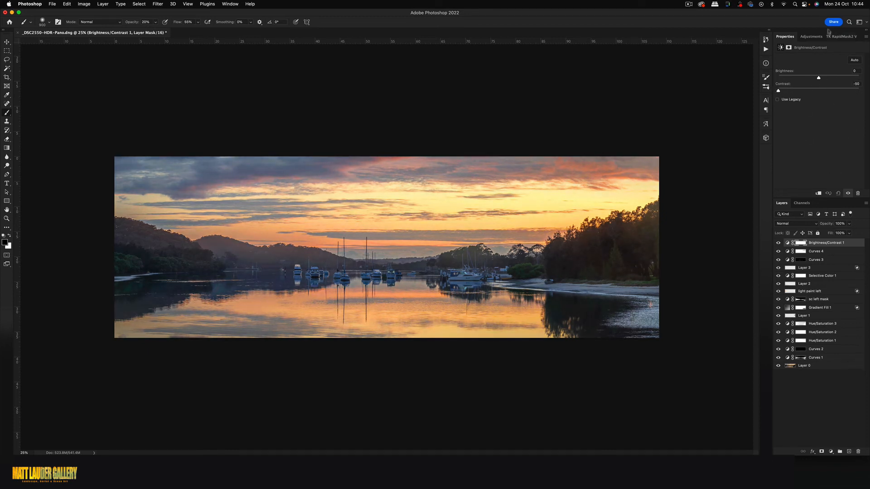
Generate a Darks-3 luminosity mask with TK RapidMask2 and apply it to the Brightness/Contrast layer
left_click(844, 37)
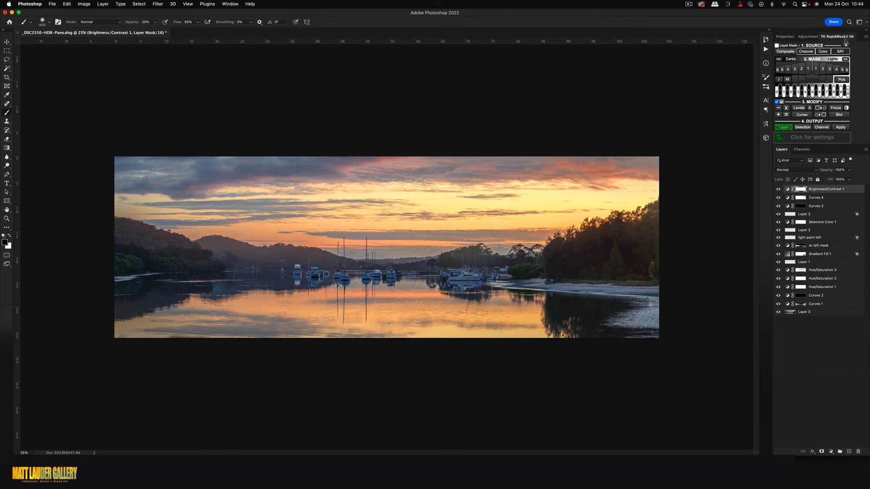
left_click(788, 69)
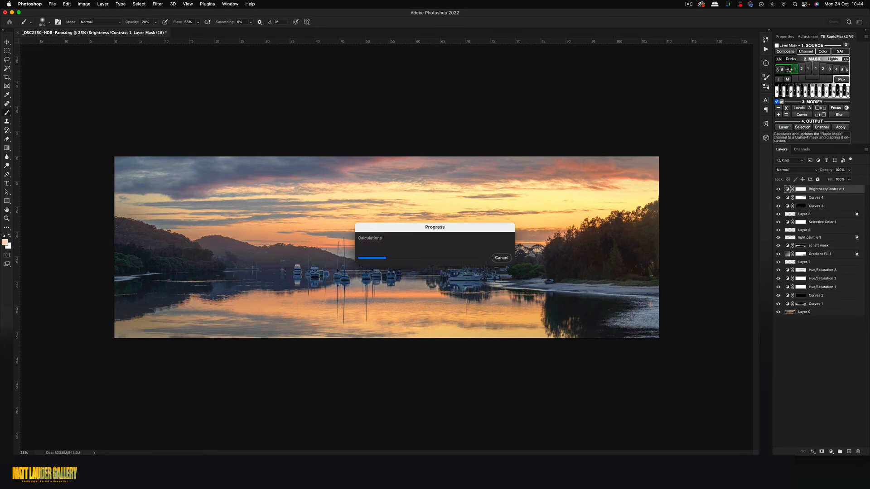
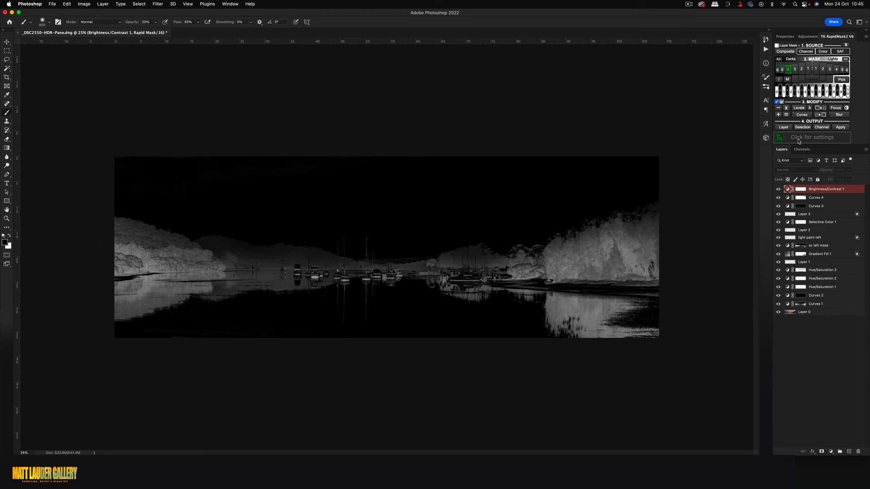
left_click(796, 69)
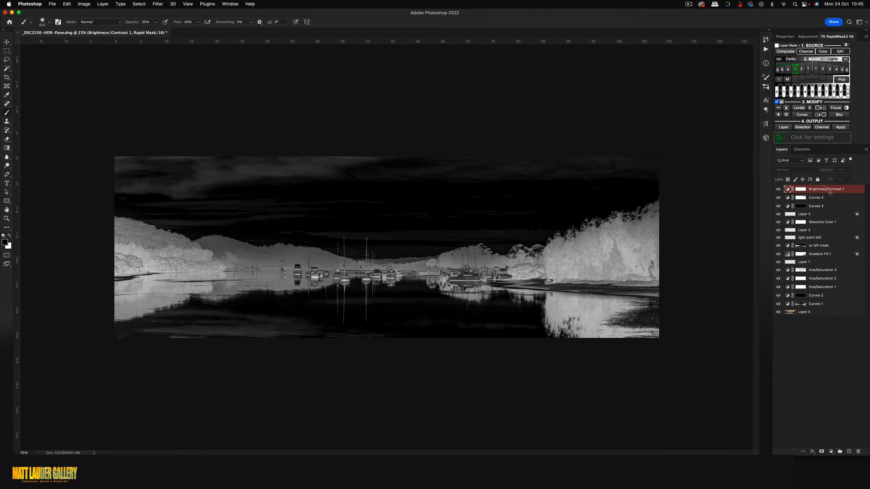
left_click(841, 127)
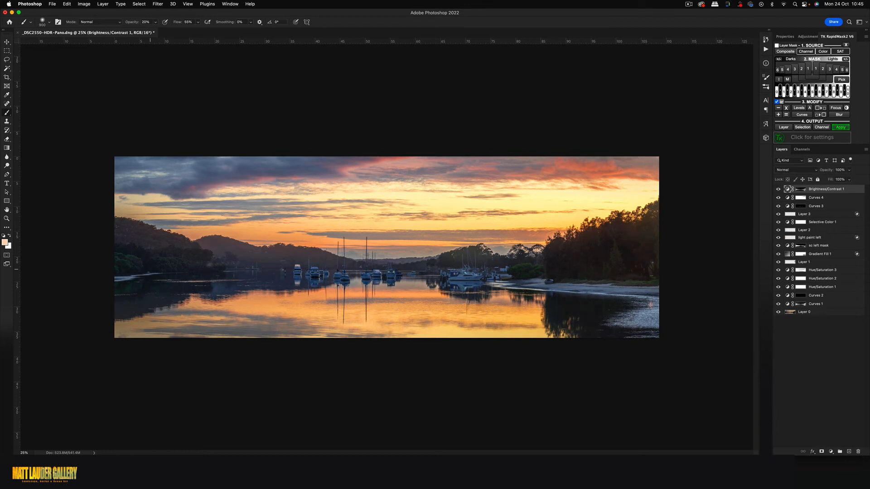
Reduce the Brightness/Contrast layer's fill and compare the image with that layer hidden and shown
left_click(849, 179)
mouse_move(849, 179)
left_mouse_down()
mouse_move(827, 181)
mouse_move(837, 182)
left_mouse_up()
left_click(778, 190)
left_click(778, 190)
left_click(779, 190)
left_click(778, 190)
left_click(779, 191)
left_click(778, 191)
Add a new top layer in Soft Light mode and pick a dark blue foreground colour
left_click(849, 451)
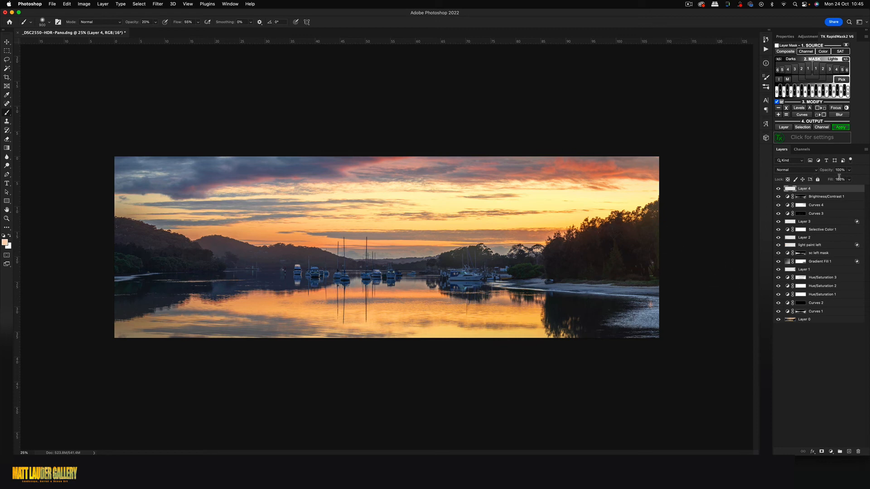
left_click(791, 170)
left_click(786, 265)
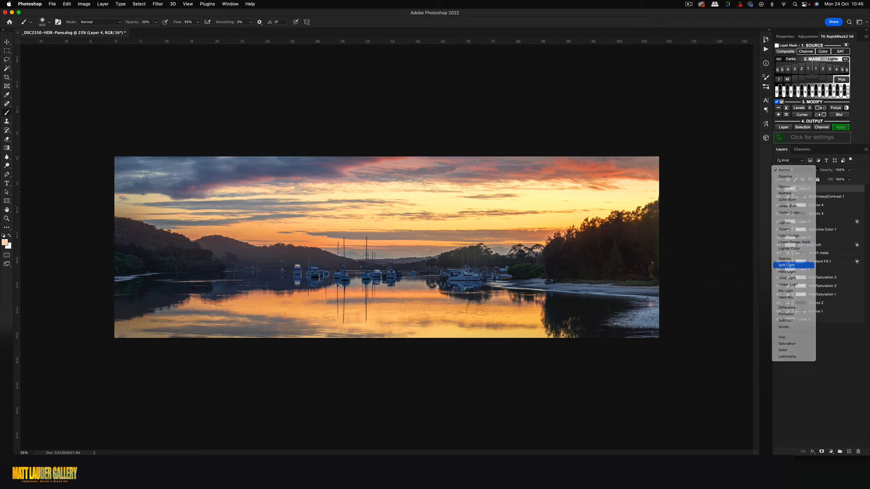
left_click(5, 243)
left_click_drag(262, 397, 262, 352)
left_click(198, 377)
left_click_drag(196, 378, 196, 376)
left_click(317, 315)
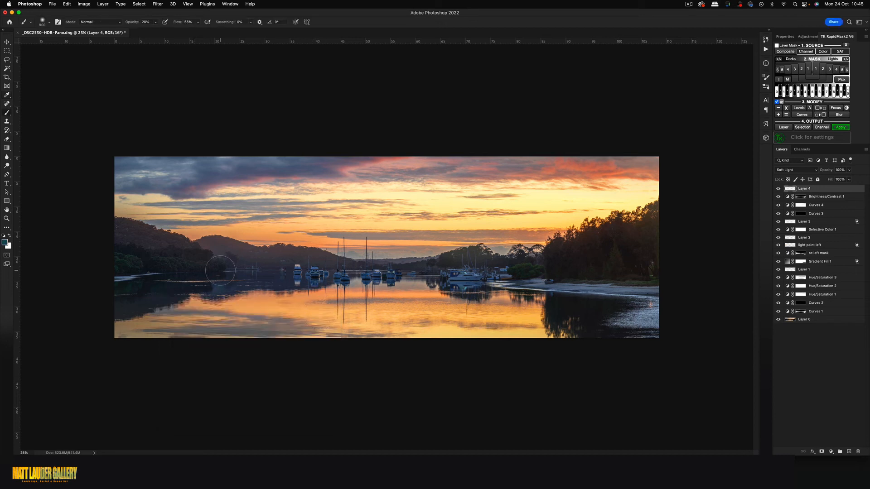
Paint dark blue on the Soft Light layer with a 1700 px brush at 10% opacity, and compare it hidden and shown
key("bracketright")
key("bracketright")
key("bracketright")
key("bracketright")
key("bracketright")
key("1")
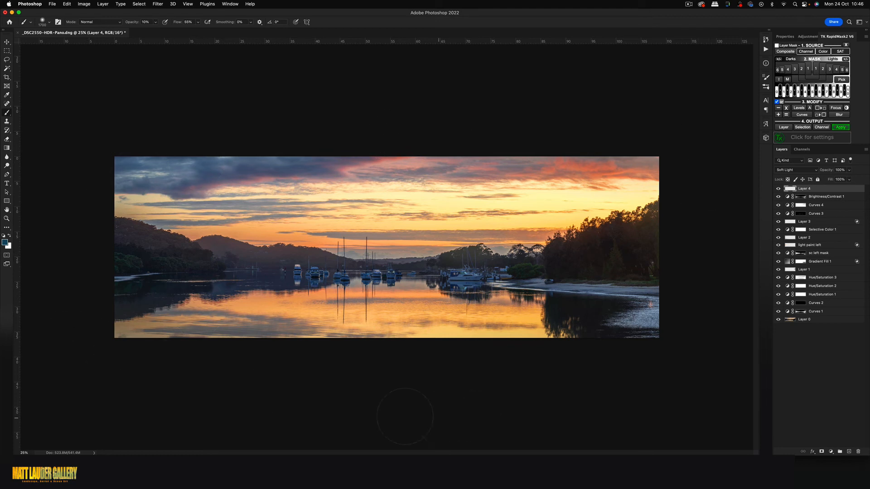
left_click(778, 190)
left_click(779, 189)
left_click(778, 190)
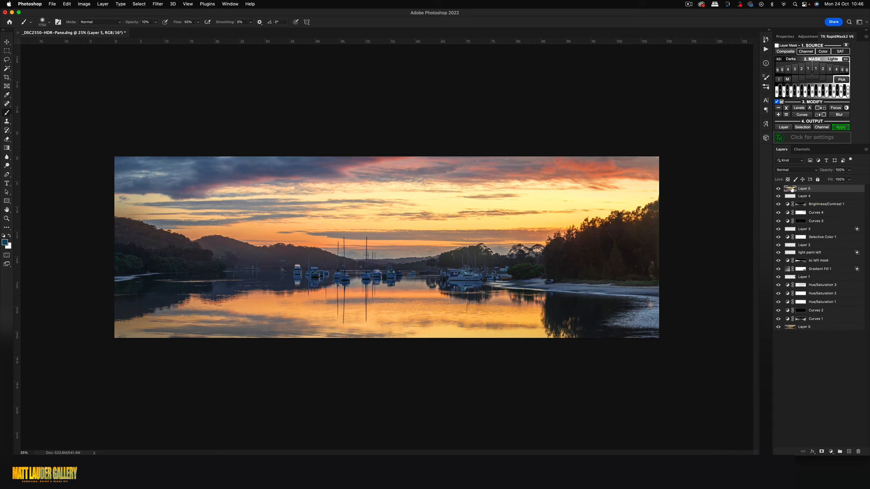
Duplicate the merged Layer 5, rename the lower of the two layers lac and hide the copy above it
key("super+j")
double_click(810, 197)
type("la")
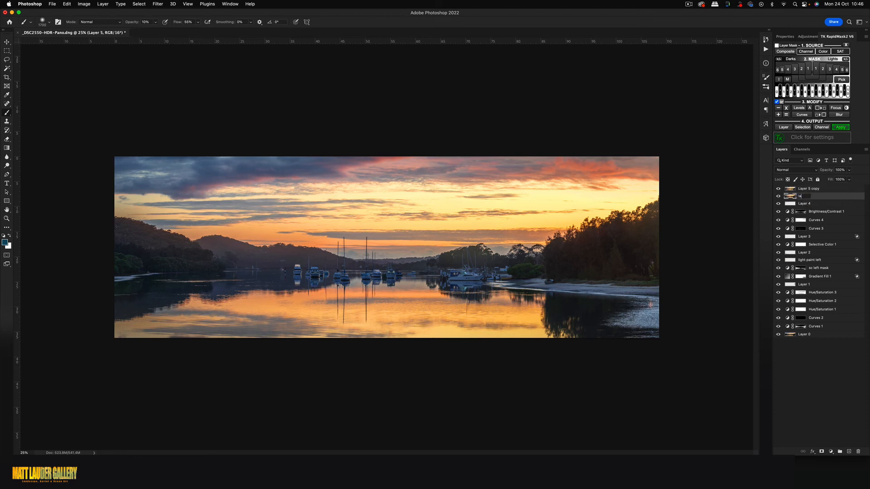
type("c")
key("Return")
left_click(778, 189)
Apply Unsharp Mask to the lac layer with a radius of 4.0 pixels and a threshold of 0
left_click(156, 5)
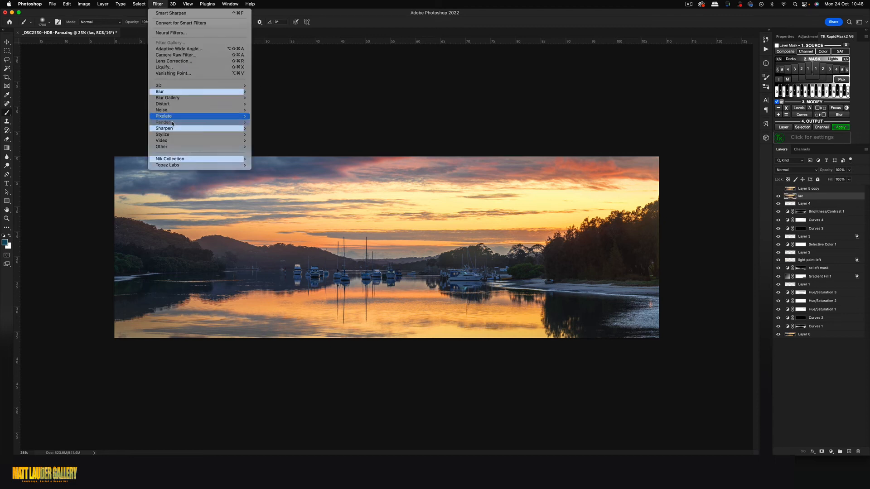
mouse_move(203, 129)
left_click(262, 153)
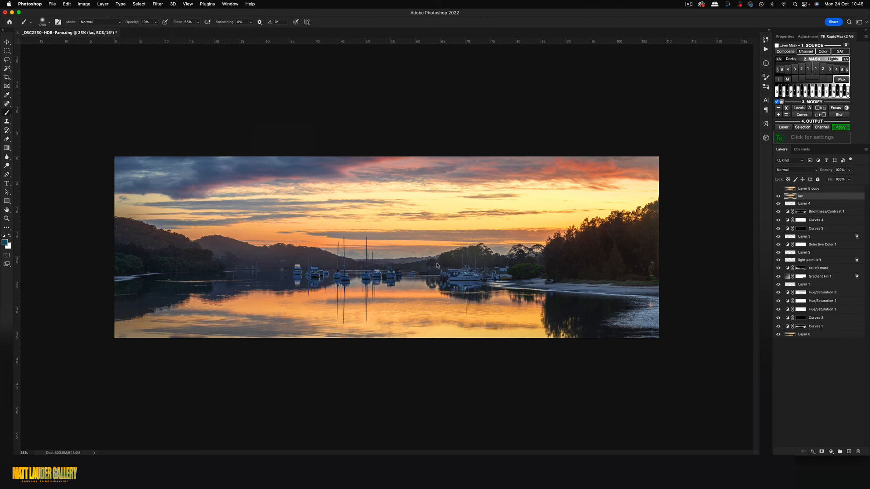
left_click(262, 271)
left_click(211, 271)
left_click_drag(92, 191, 85, 226)
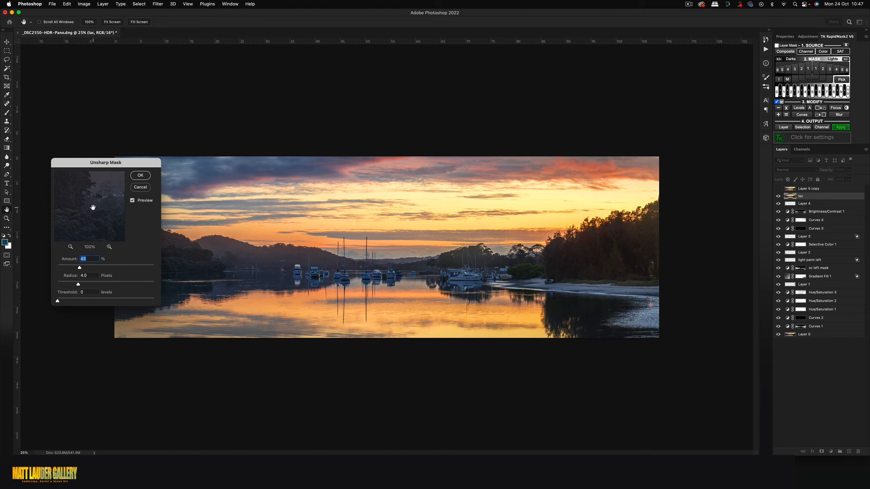
left_click(141, 177)
key("b")
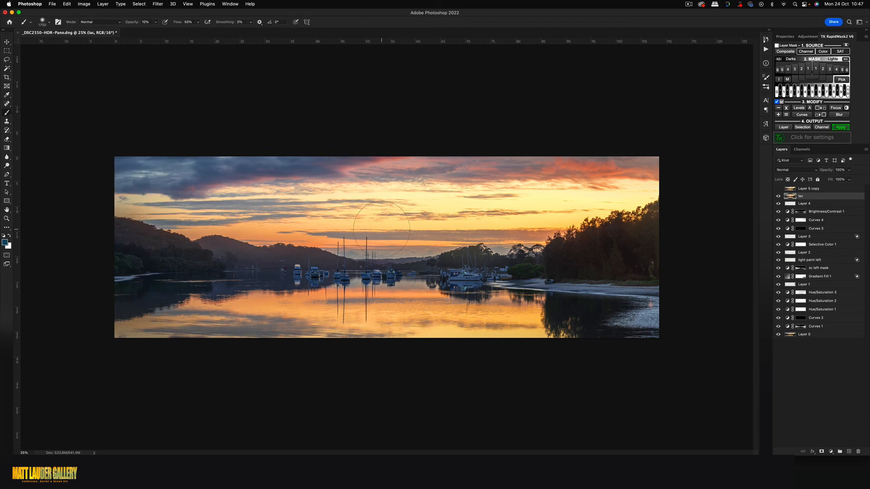
Show the Layer 5 copy again and convert it to a smart object
left_click(783, 190)
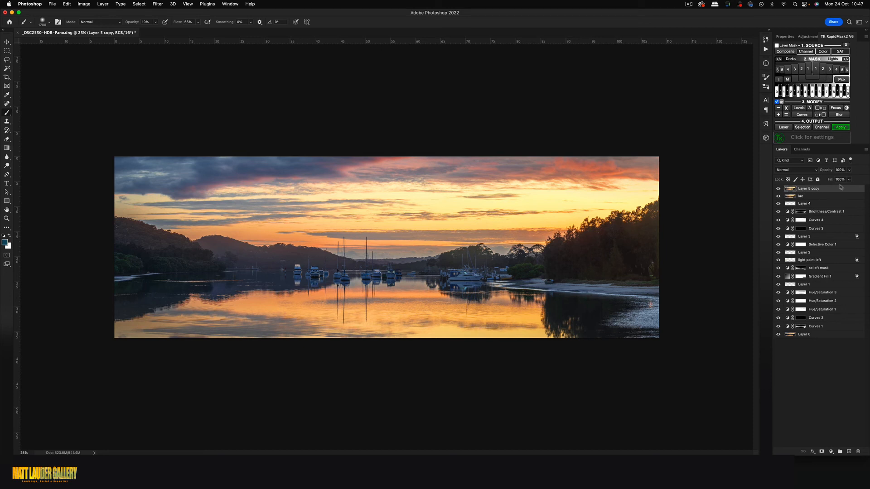
right_click(813, 190)
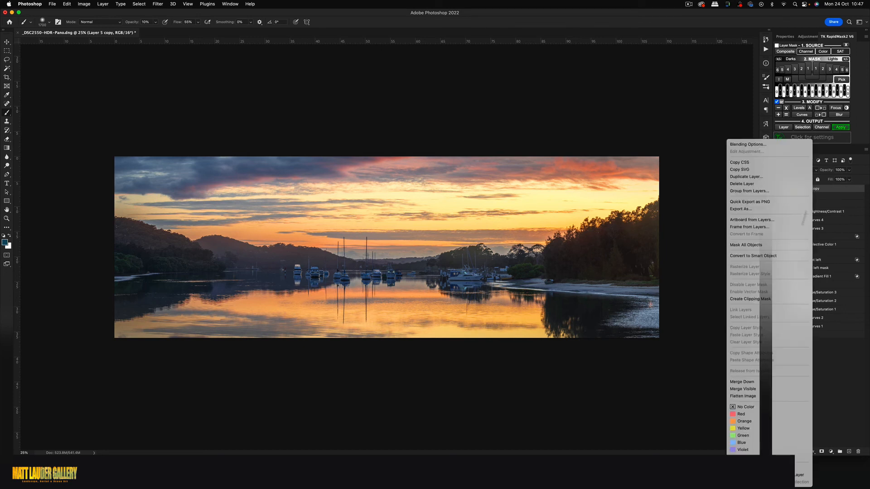
left_click(770, 256)
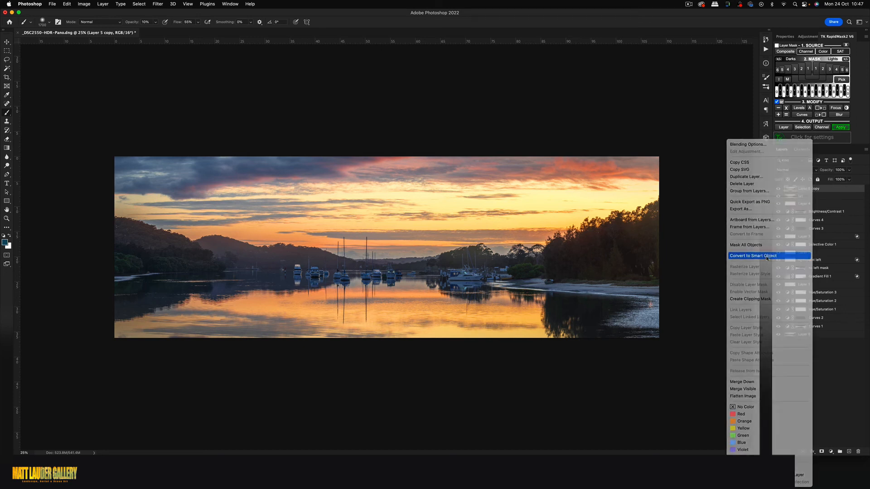
Apply a Gaussian Blur smart filter to the Layer 5 copy with a radius of 20.4 pixels
left_click(162, 4)
mouse_move(172, 94)
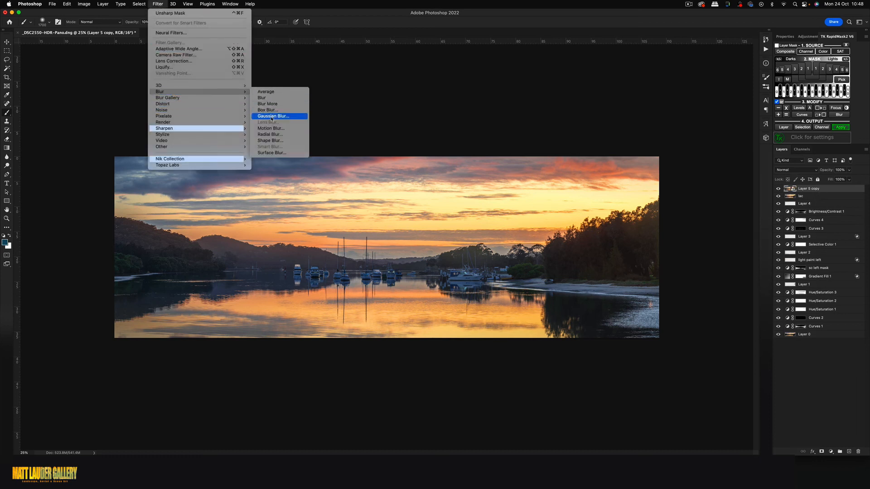
left_click(274, 117)
left_click_drag(527, 185, 648, 213)
left_click_drag(639, 319, 640, 319)
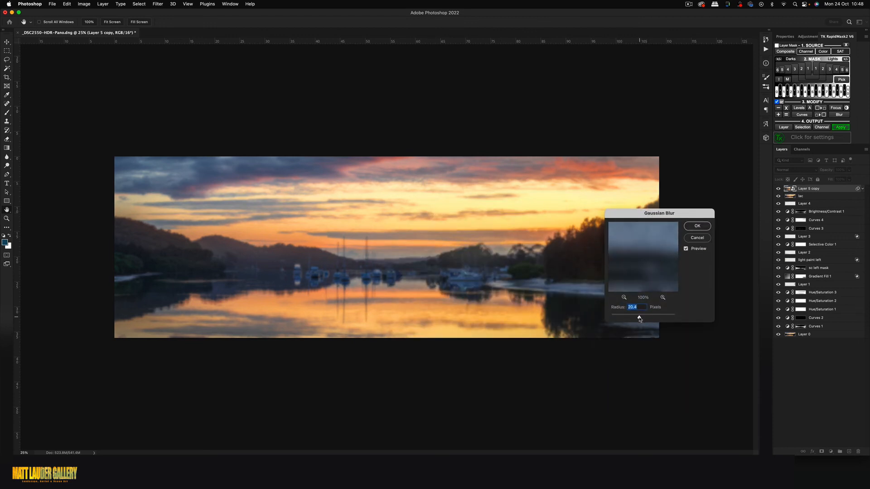
left_click(696, 226)
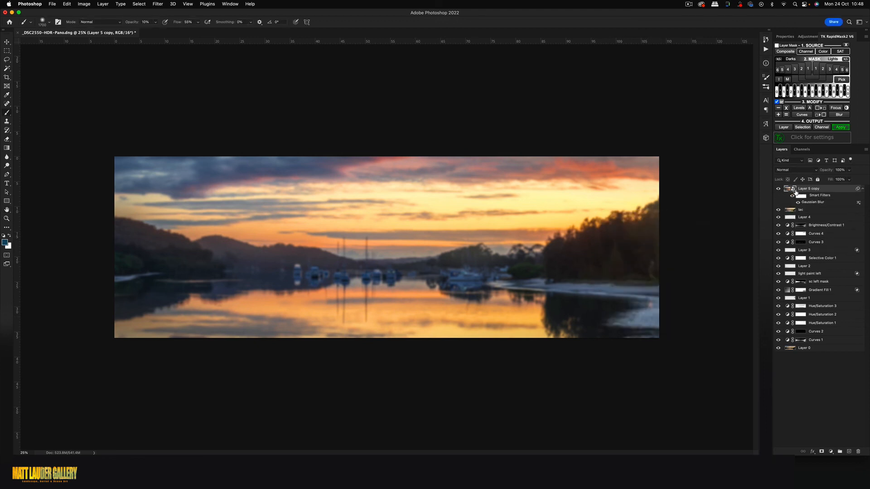
Apply a Camera Raw filter to the Layer 5 copy with Temperature +16, Highlights -38, Shadows +21, Texture +9 and Clarity +18
left_click(158, 4)
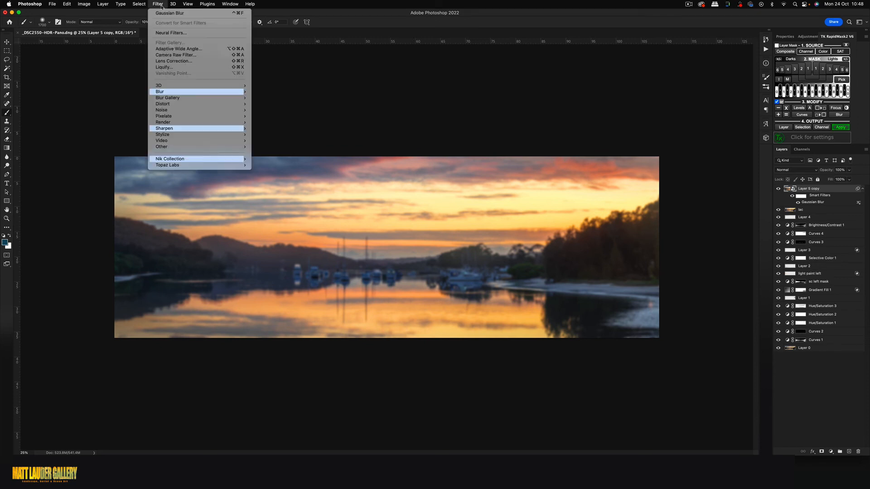
left_click(172, 55)
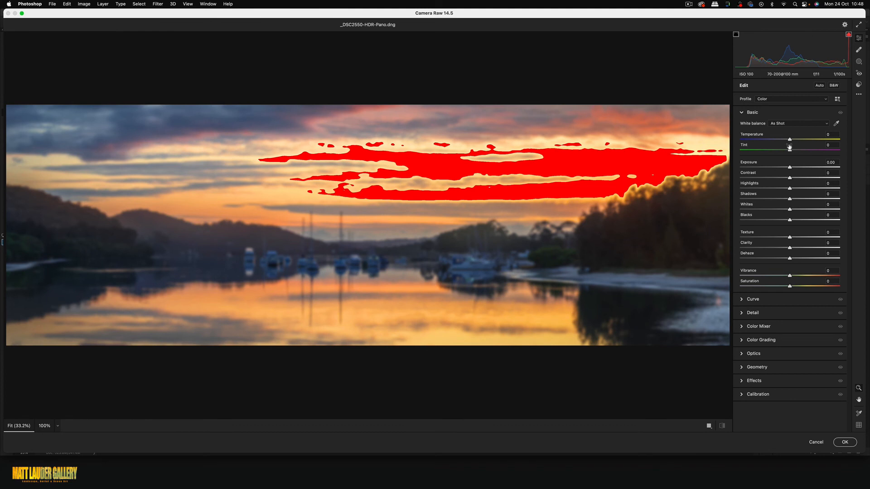
left_click_drag(789, 139, 797, 144)
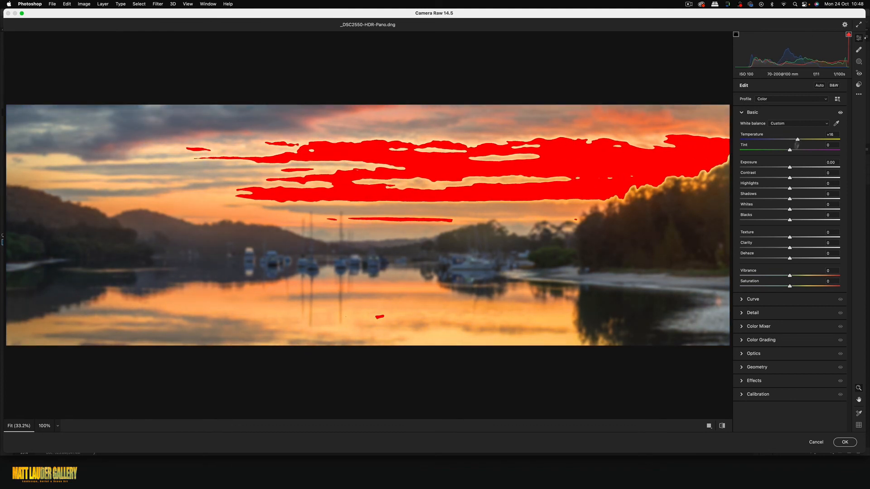
left_click_drag(790, 189, 771, 190)
mouse_move(789, 249)
left_mouse_down()
mouse_move(798, 247)
mouse_move(794, 237)
left_mouse_up()
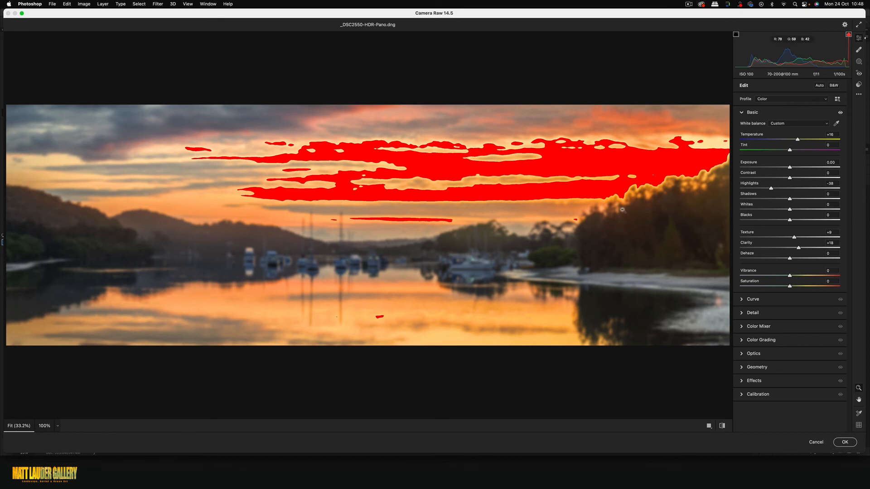
mouse_move(791, 201)
left_mouse_down()
mouse_move(799, 201)
mouse_move(783, 200)
mouse_move(798, 201)
left_mouse_up()
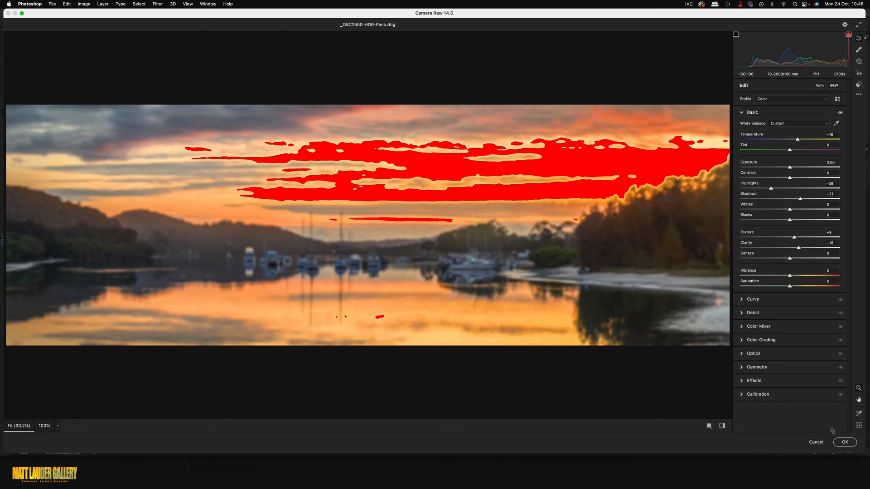
left_click(844, 442)
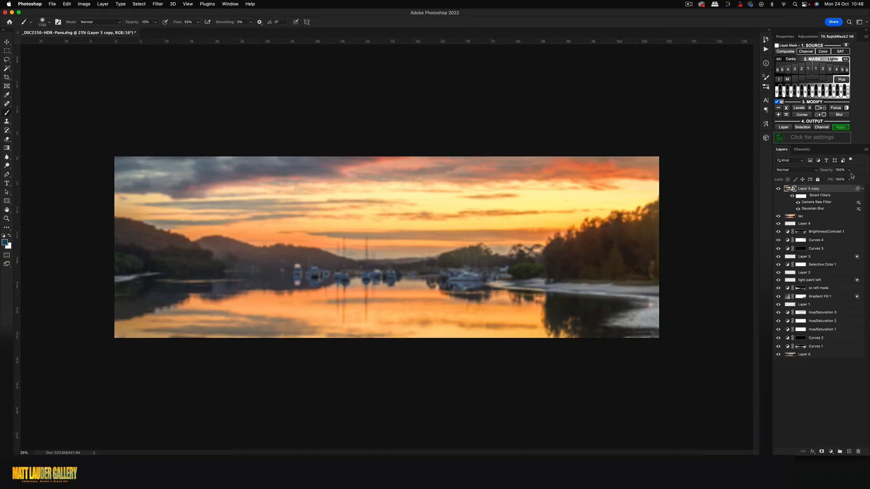
Mask the Layer 5 copy with a bright-areas selection loaded from the lac layer's channels, and reduce the layer's opacity to 43%
left_click(792, 219)
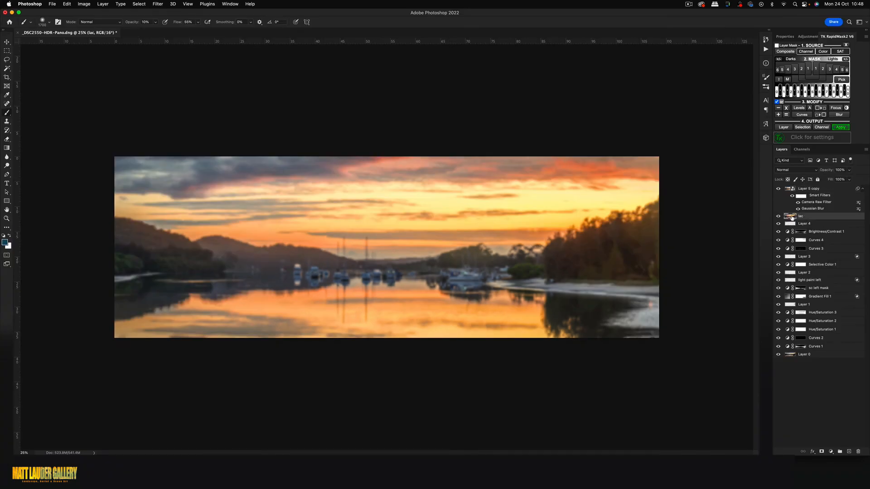
left_click(801, 151)
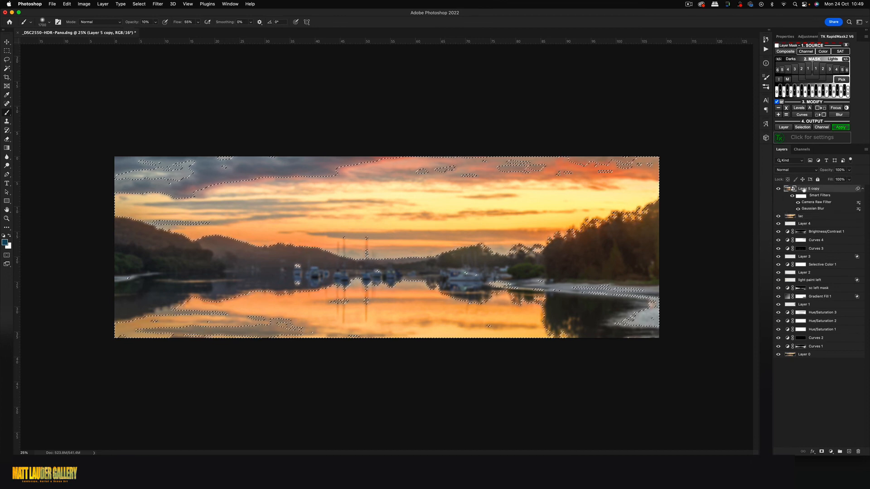
left_click(821, 453)
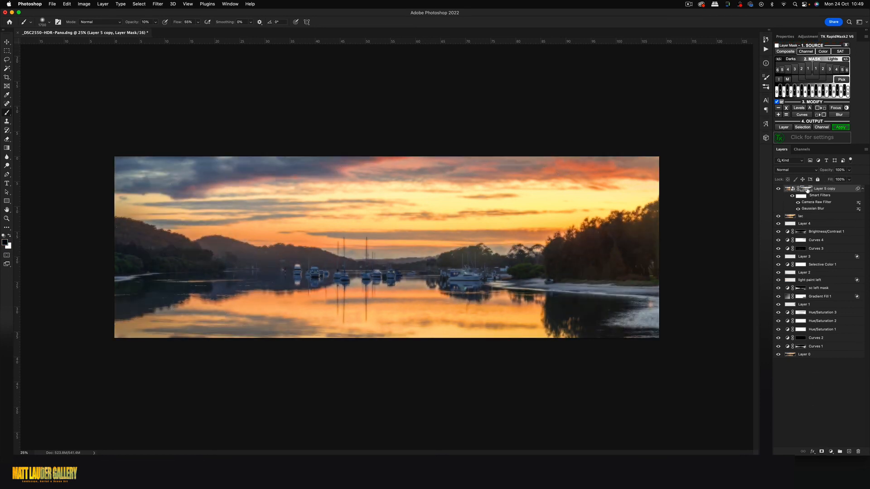
left_click(807, 189, "alt")
left_click(807, 189, "alt")
left_click(850, 170)
left_click_drag(850, 179, 832, 180)
Compare the boats and hills close up with the masked Layer 5 copy hidden and shown
key("z")
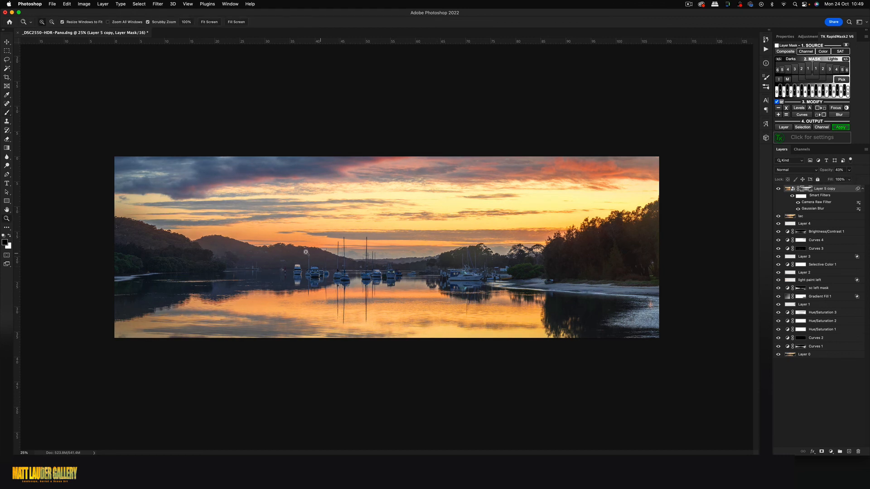
left_click(235, 250)
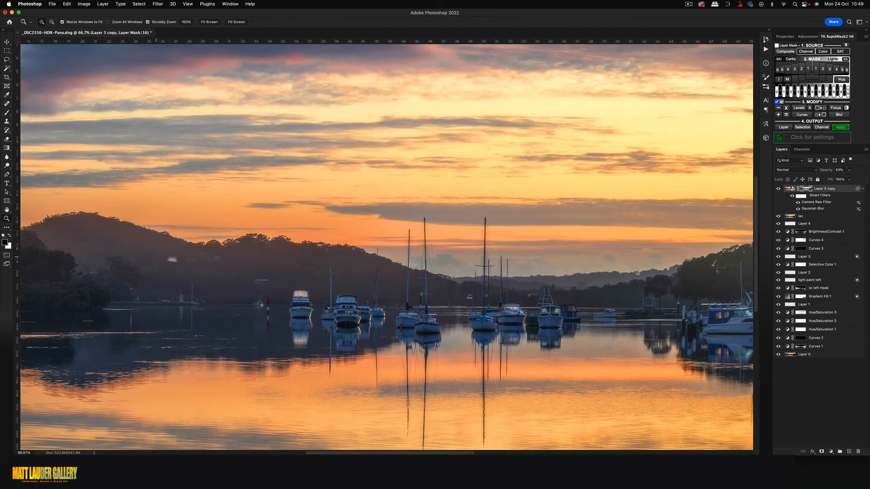
left_click_drag(172, 259, 412, 252)
left_click(779, 189)
left_click(779, 189)
left_click(779, 189)
left_click(778, 190)
left_click(442, 240, "alt")
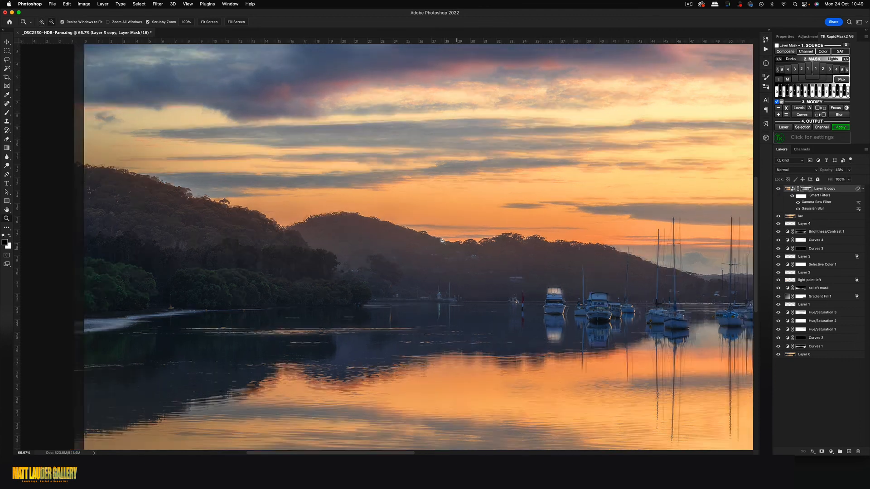
Compare the shaded hillside with the layers from Layer 5 copy down to light paint left hidden and shown again
left_click(287, 222)
left_click(778, 216)
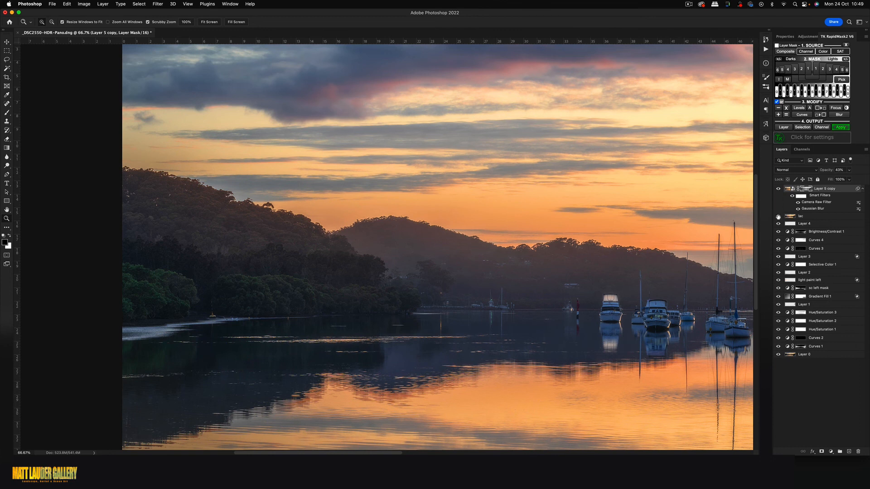
left_click(778, 189)
left_click_drag(778, 224, 779, 280)
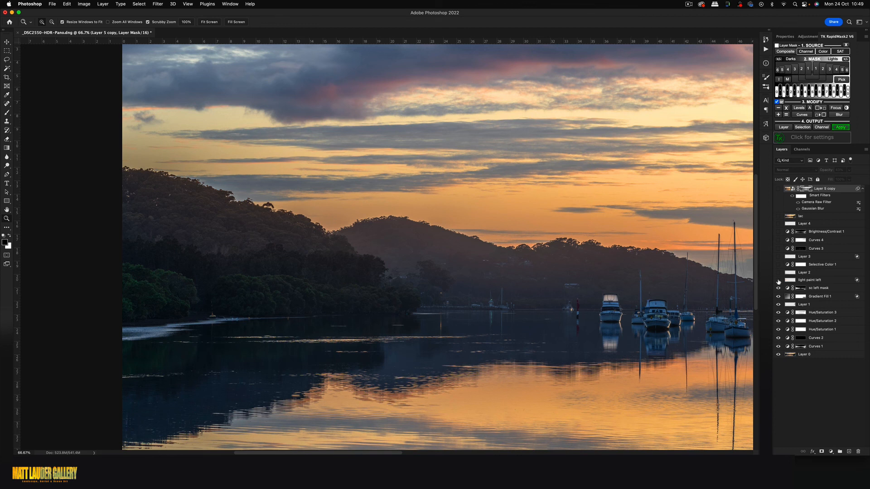
left_click(778, 281)
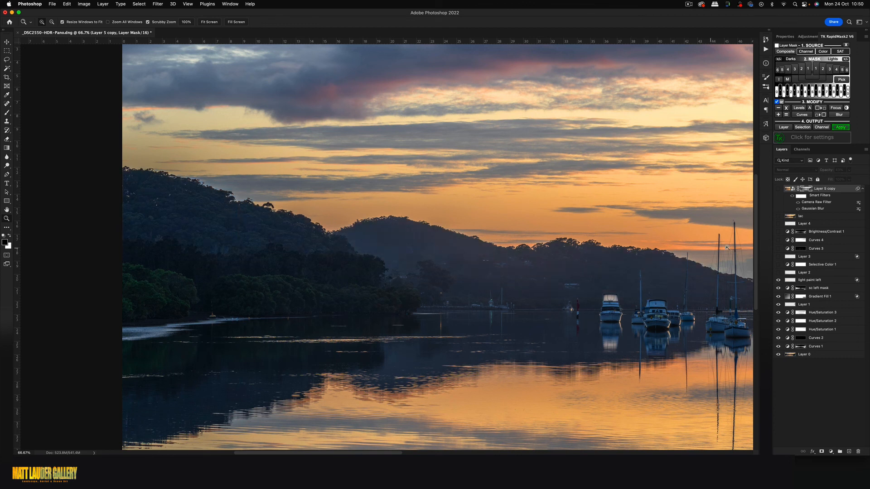
left_click_drag(778, 277, 778, 189)
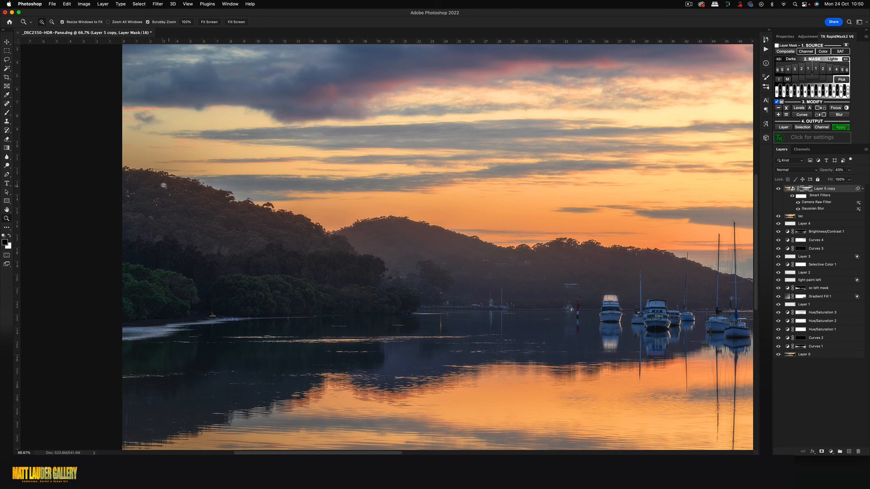
left_click(217, 202)
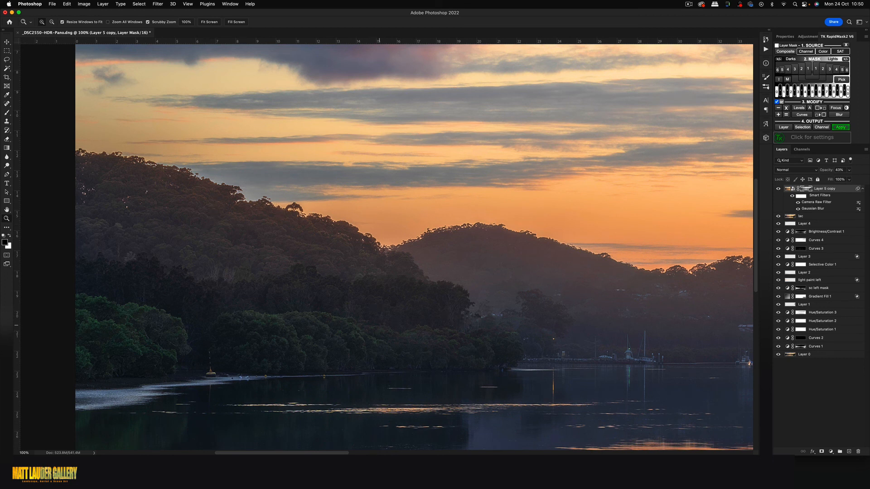
left_click(359, 249, "alt")
left_click(359, 249, "alt")
left_click(359, 248, "alt")
left_click(360, 248, "alt")
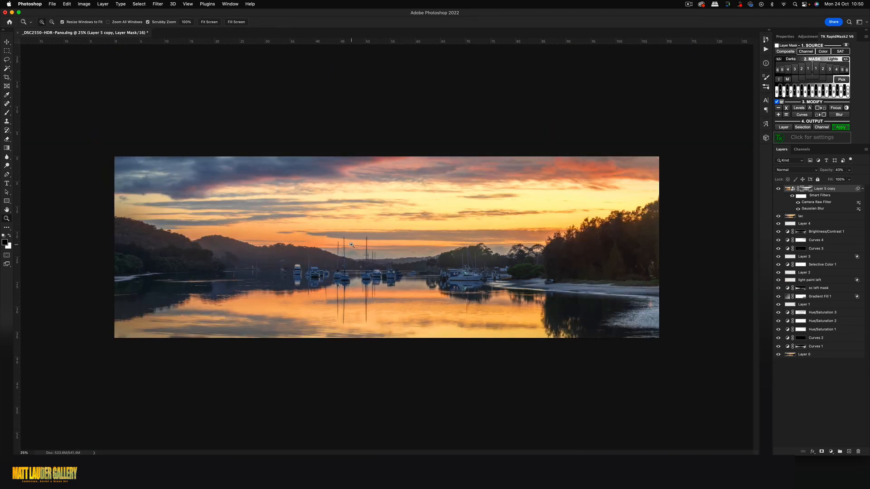
Lower the opacity of the Layer 5 copy to 35%
left_click(383, 229)
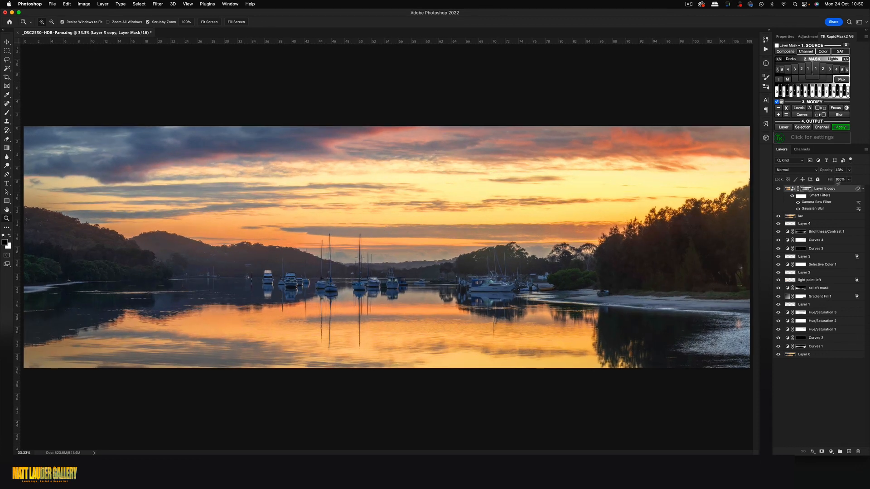
left_click_drag(850, 172, 844, 180)
left_click(388, 229, "alt")
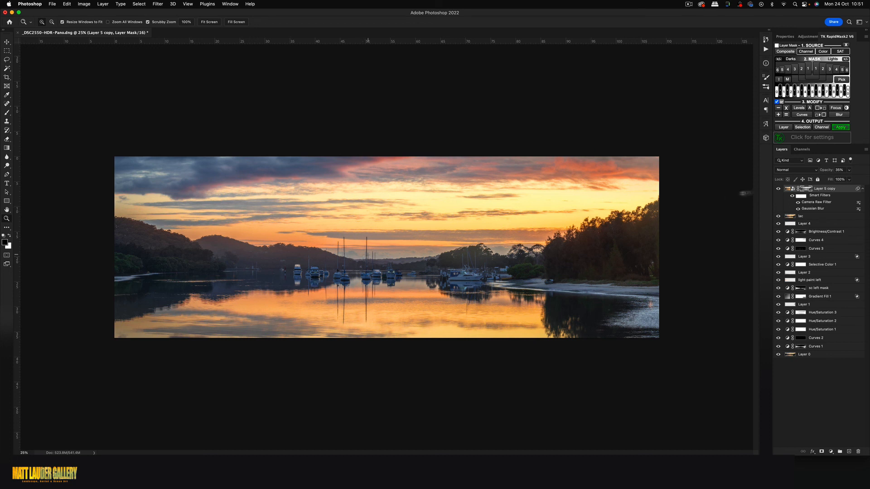
Flatten the image into a single background layer and delete the Lum Lock and Rapid Mask channels
left_click(866, 150)
left_click(806, 360)
left_click(806, 151)
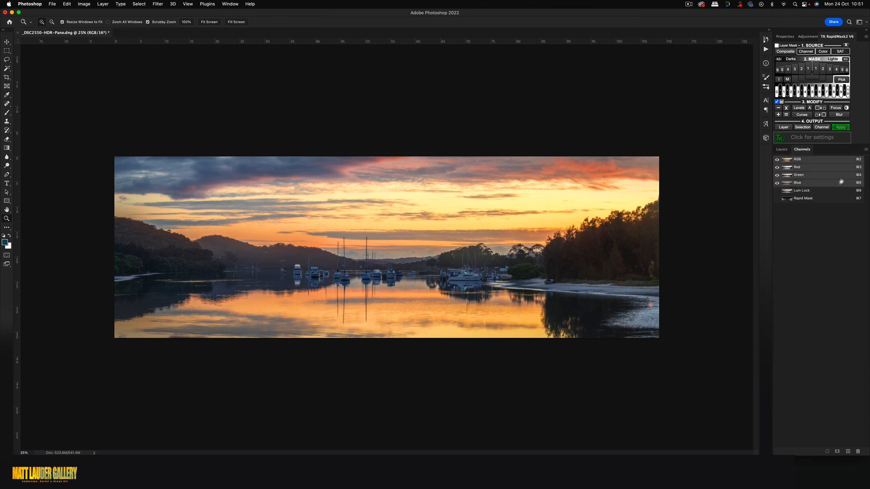
left_click(805, 191)
left_click(795, 200, "shift")
left_click_drag(795, 202, 857, 452)
left_click(787, 151)
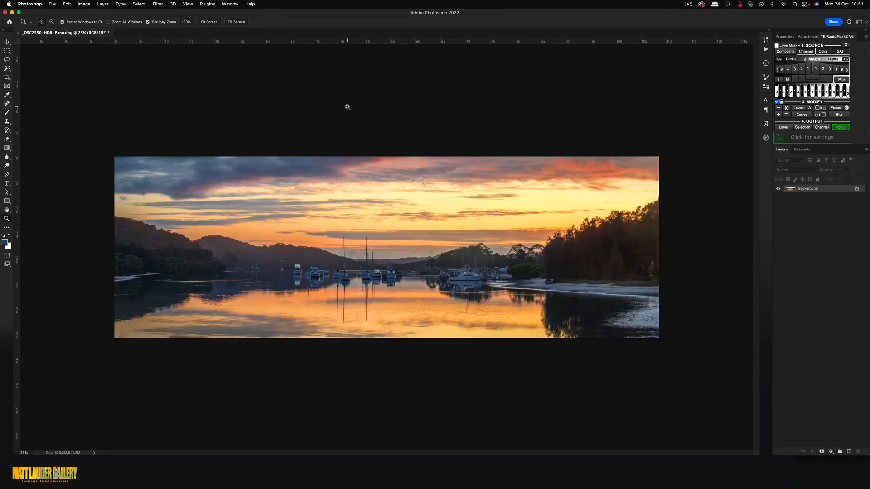
left_click(382, 209)
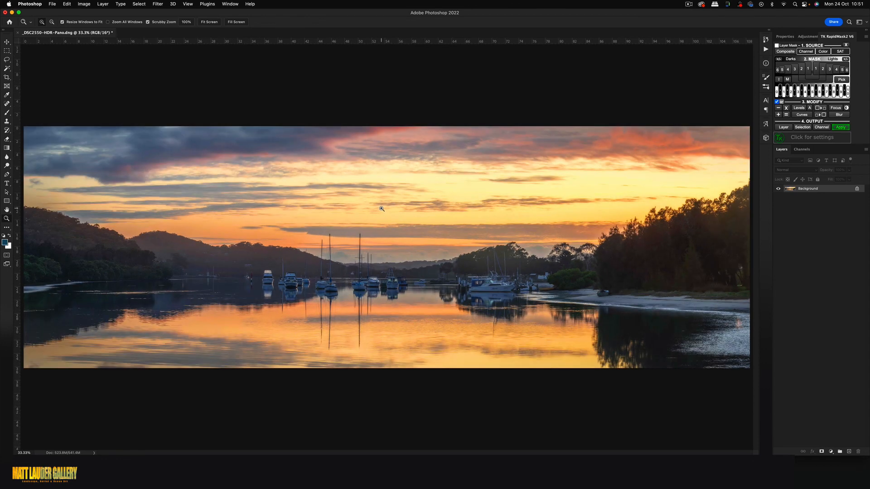